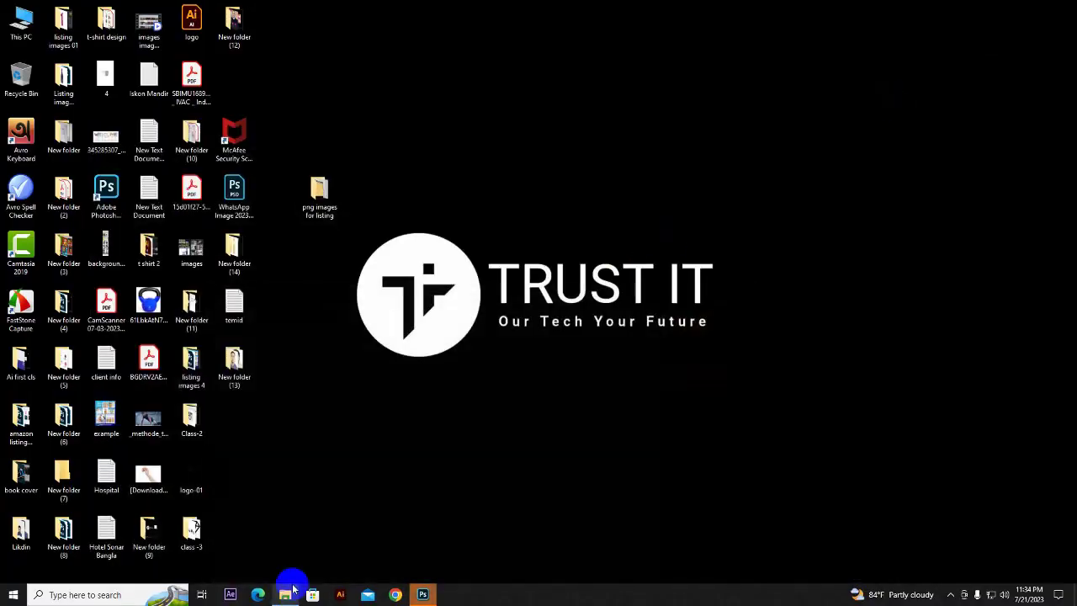
Open DSC_0004.jpg, duplicate the Background layer, and add a new empty layer above Background
click(286, 592)
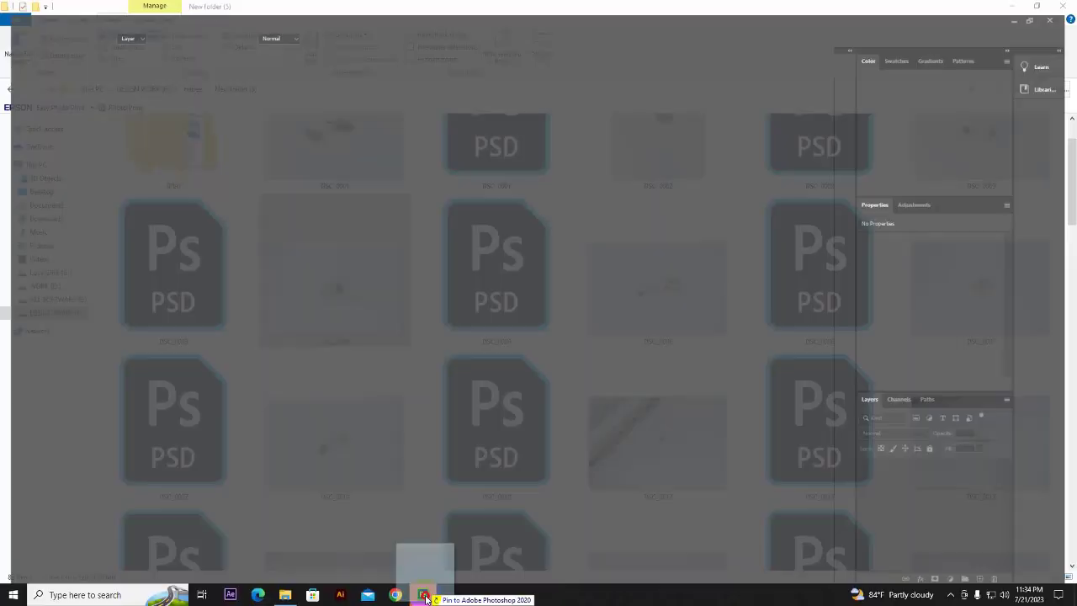
click(423, 594)
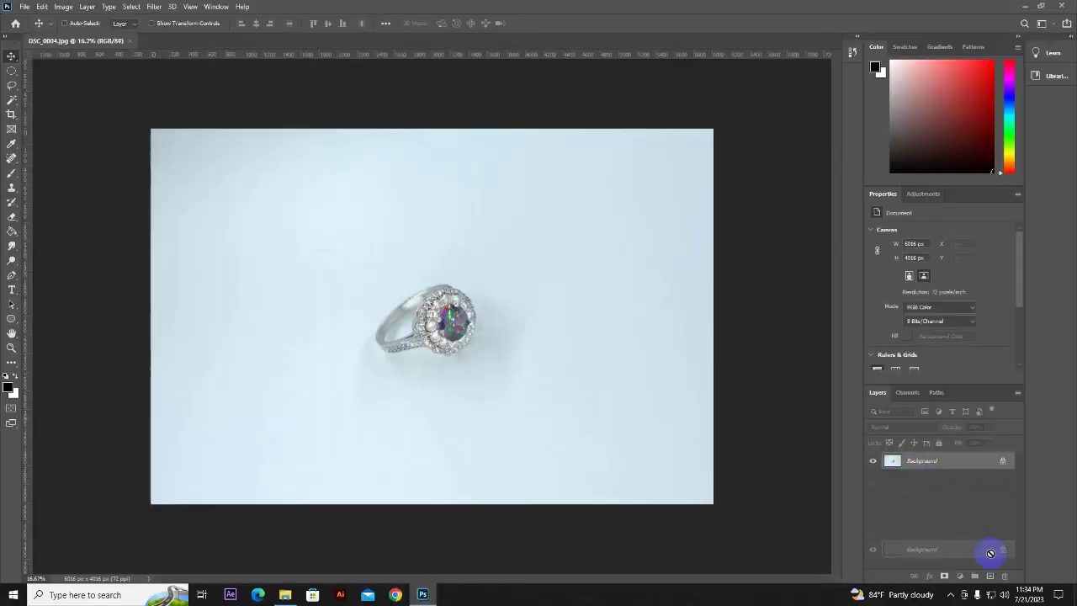
drag(922, 474, 989, 576)
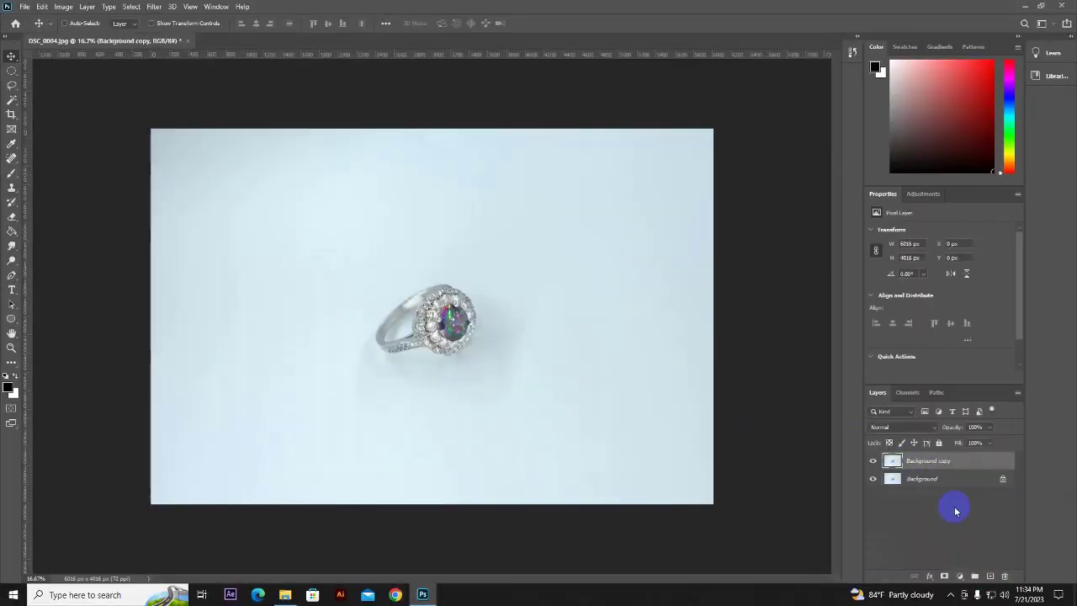
click(934, 478)
click(989, 575)
Fill the new layer with white using the Paint Bucket
click(12, 231)
click(16, 376)
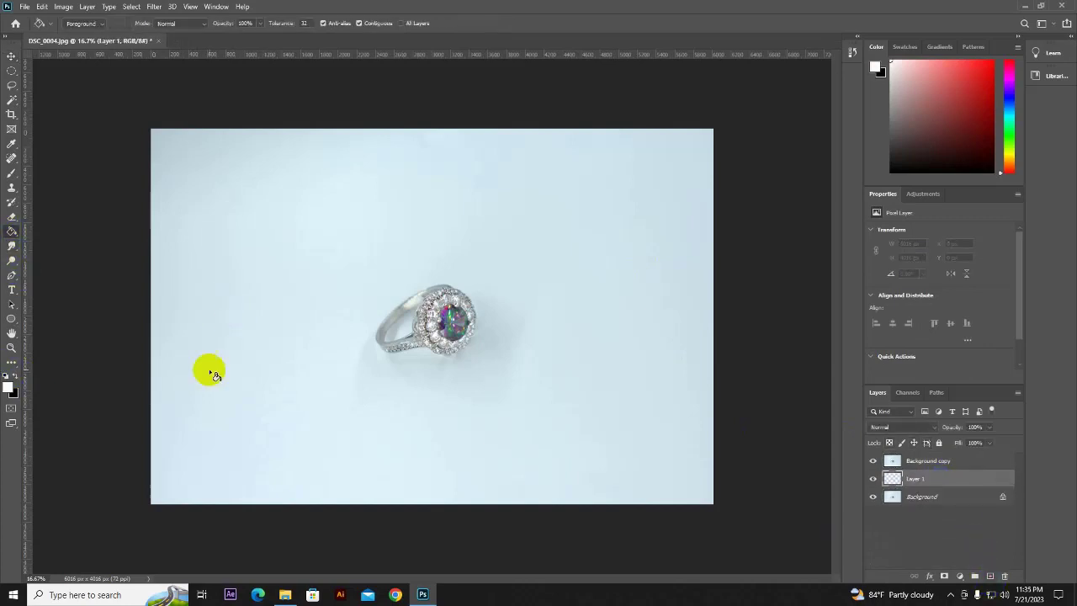
click(256, 352)
Select the Background copy layer and set the Pen tool to Path mode
click(925, 461)
click(12, 275)
click(50, 275)
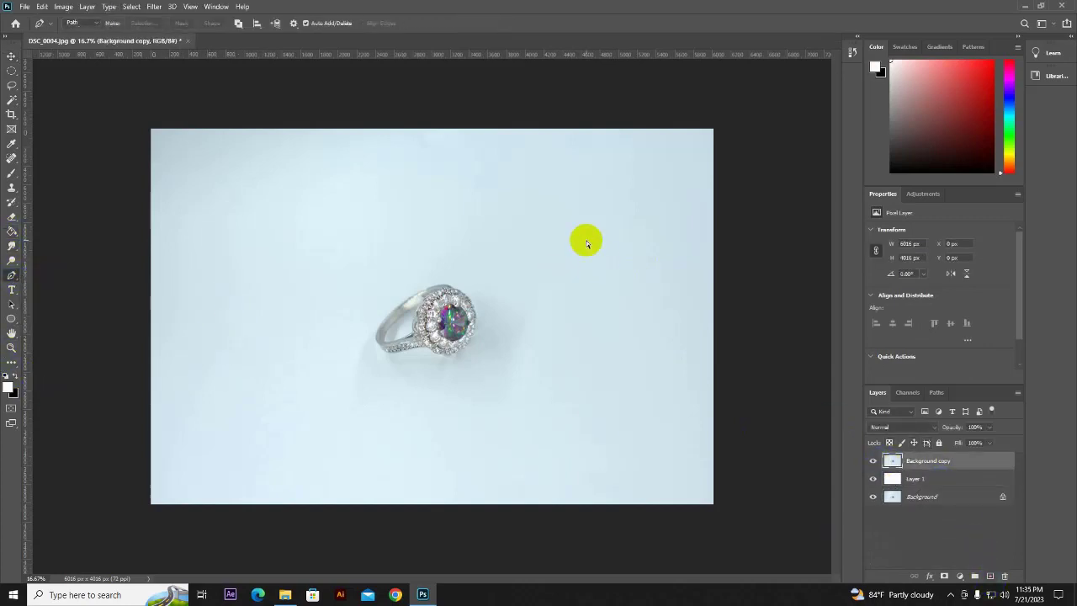
At 100% zoom, trace and close a pen path around the ring band's inner gap
key(ctrl+1)
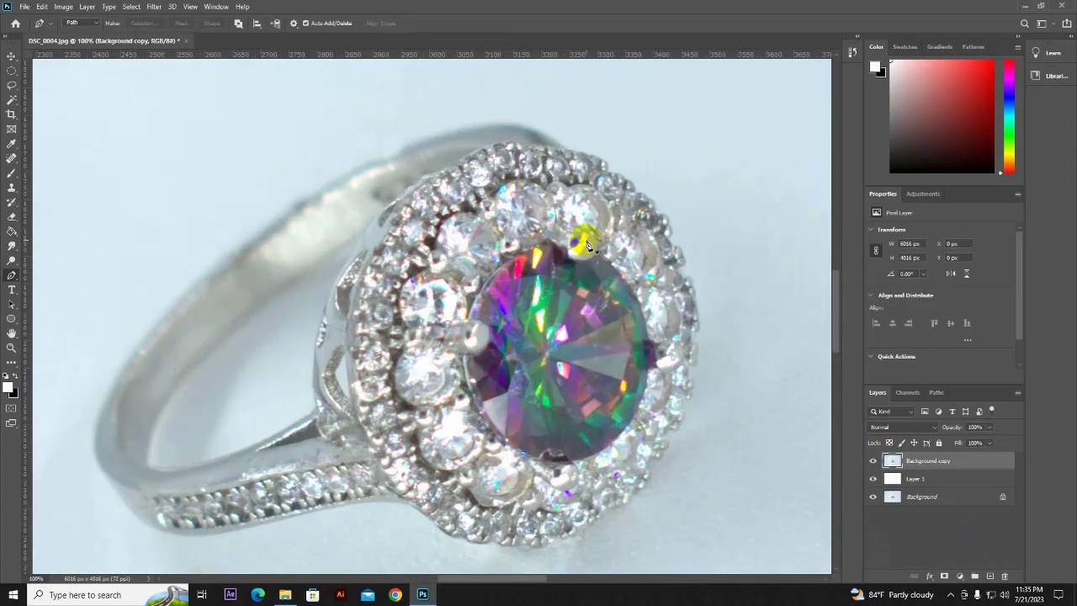
click(367, 233)
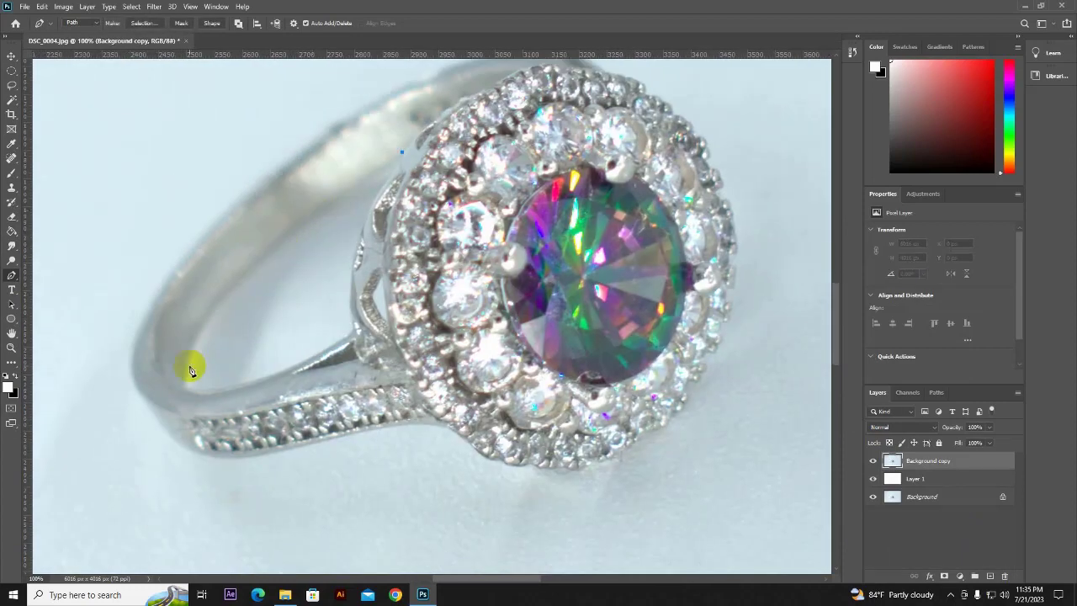
drag(185, 389, 180, 508)
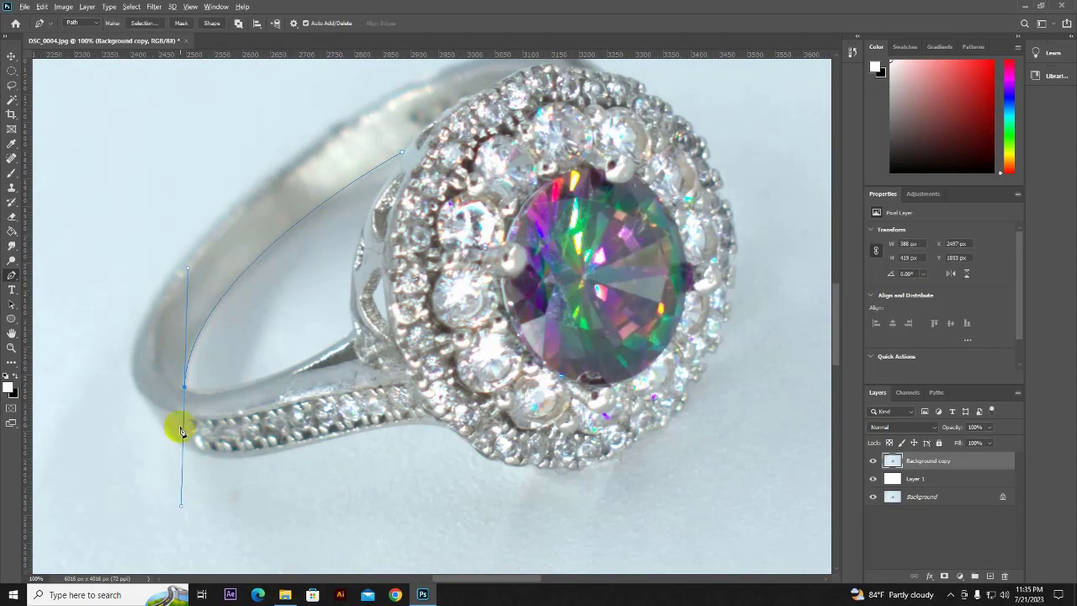
alt+click(185, 389)
drag(355, 331, 471, 255)
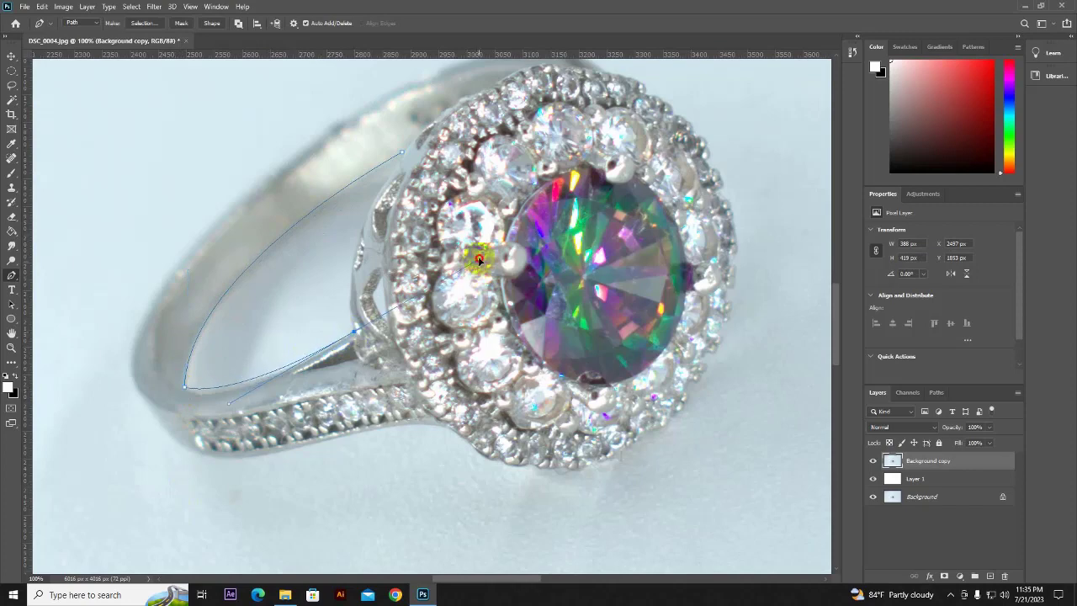
alt+click(355, 330)
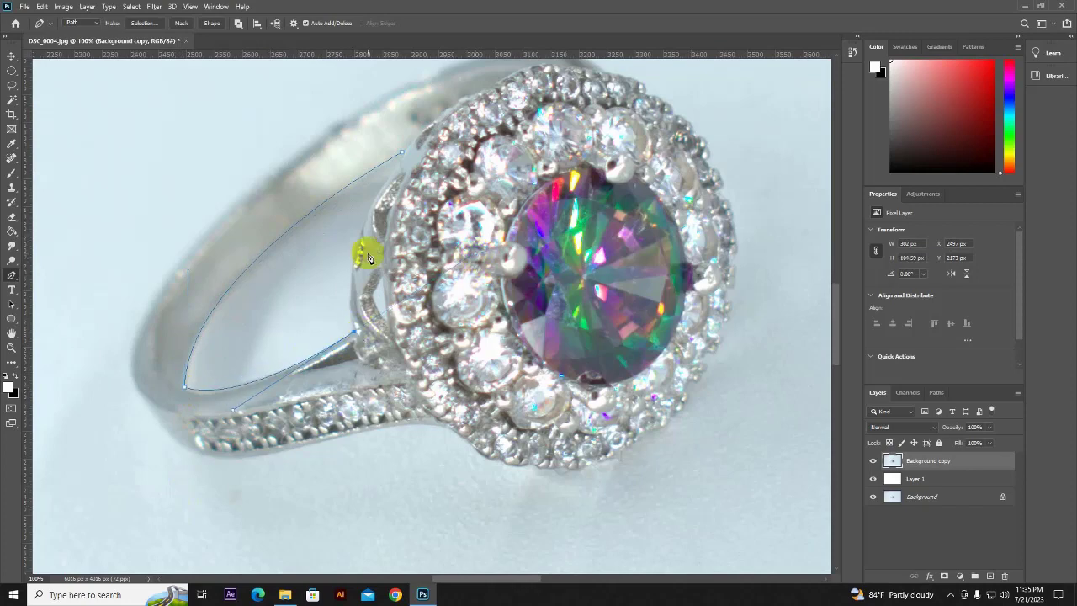
drag(363, 223, 381, 189)
click(402, 153)
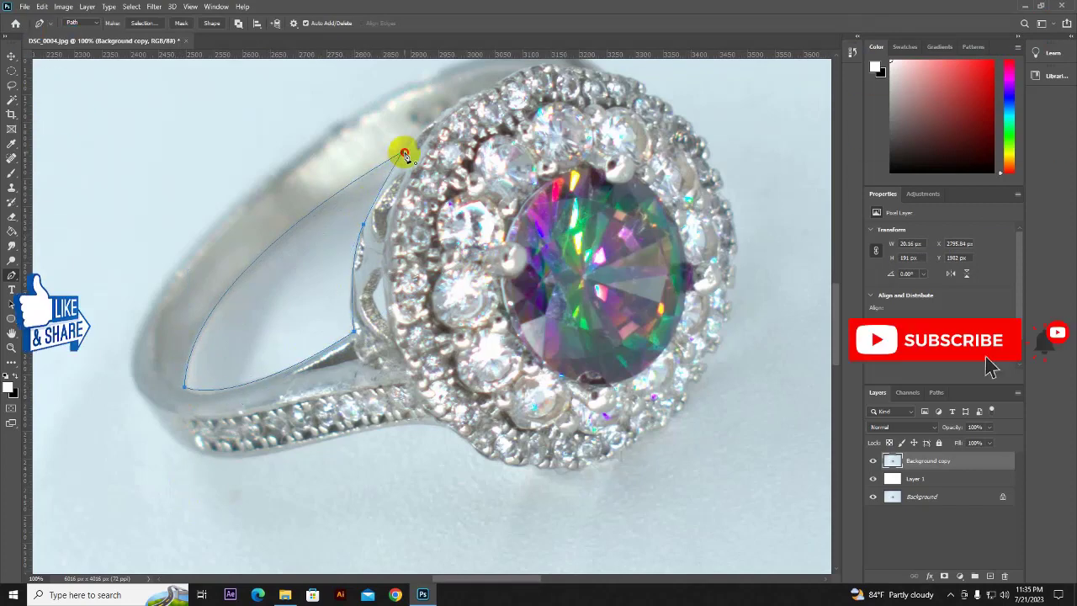
Place pen anchors along the halo's bottom edge and up its right side
drag(340, 243, 397, 183)
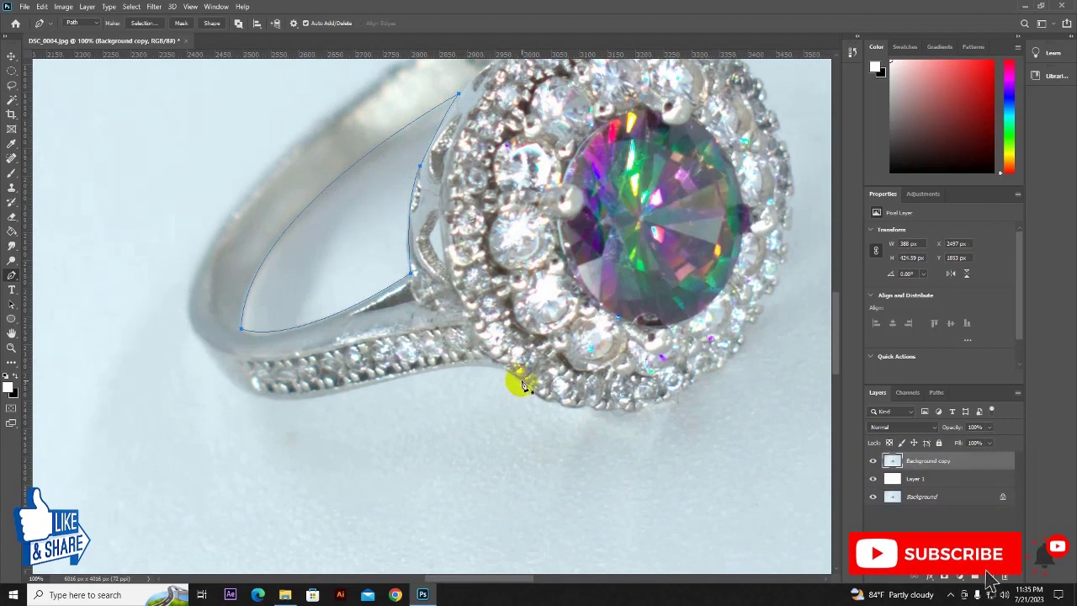
click(570, 404)
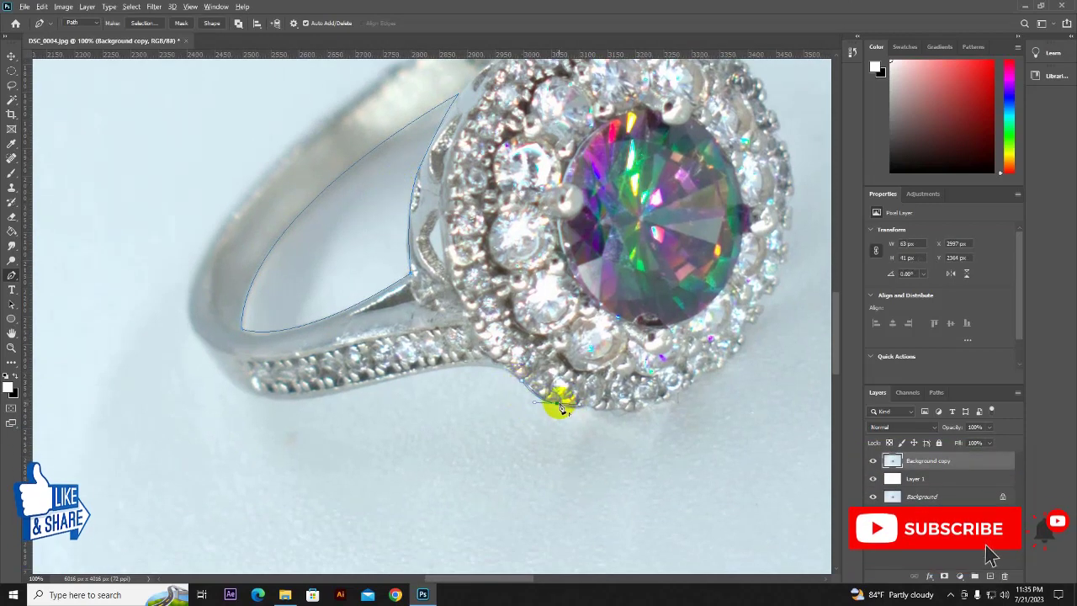
click(615, 411)
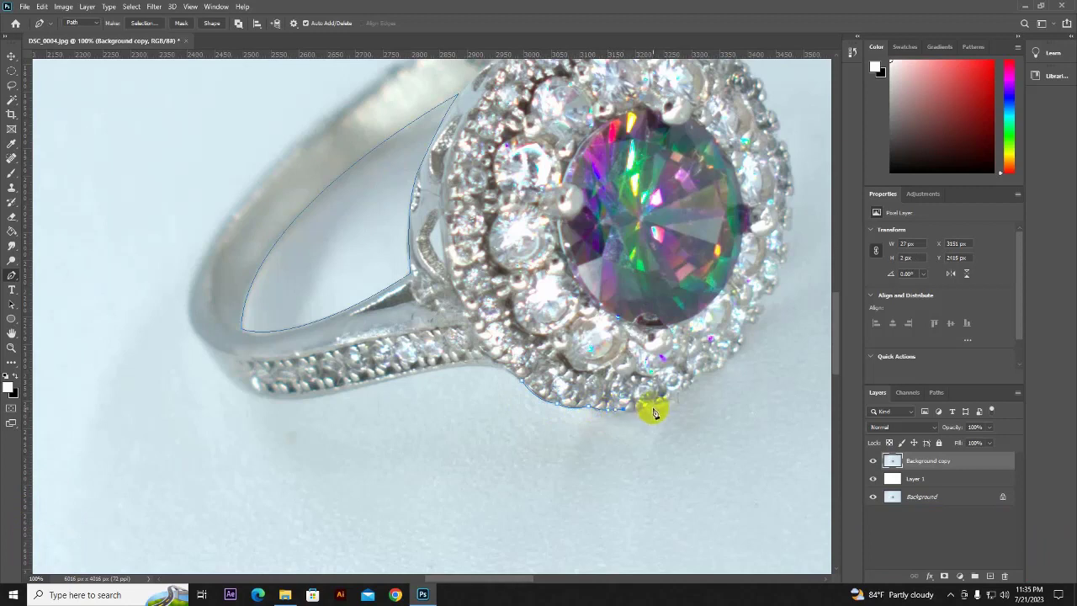
click(670, 394)
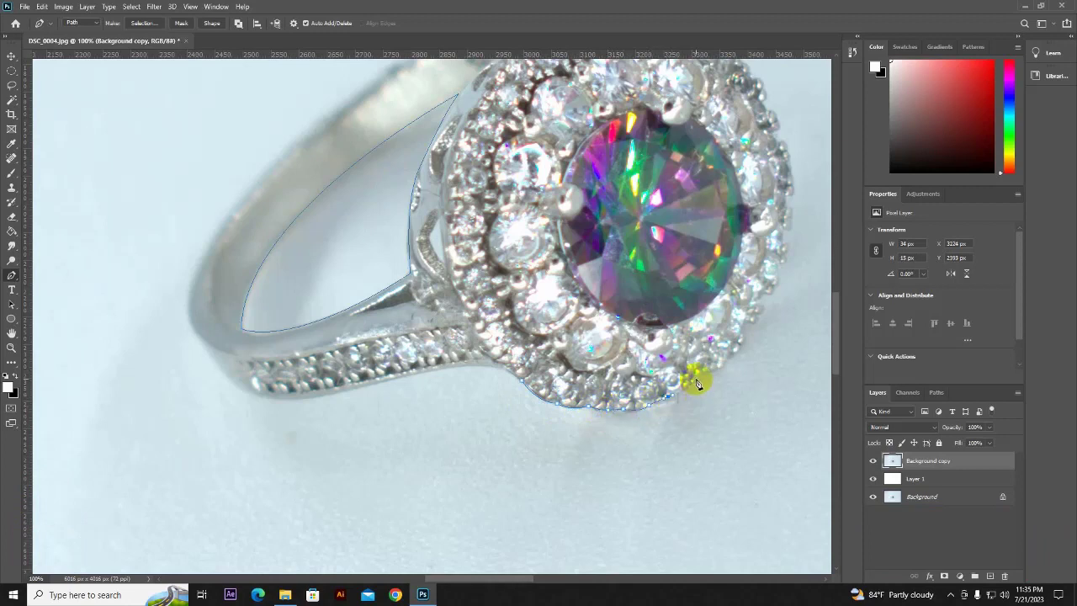
click(745, 326)
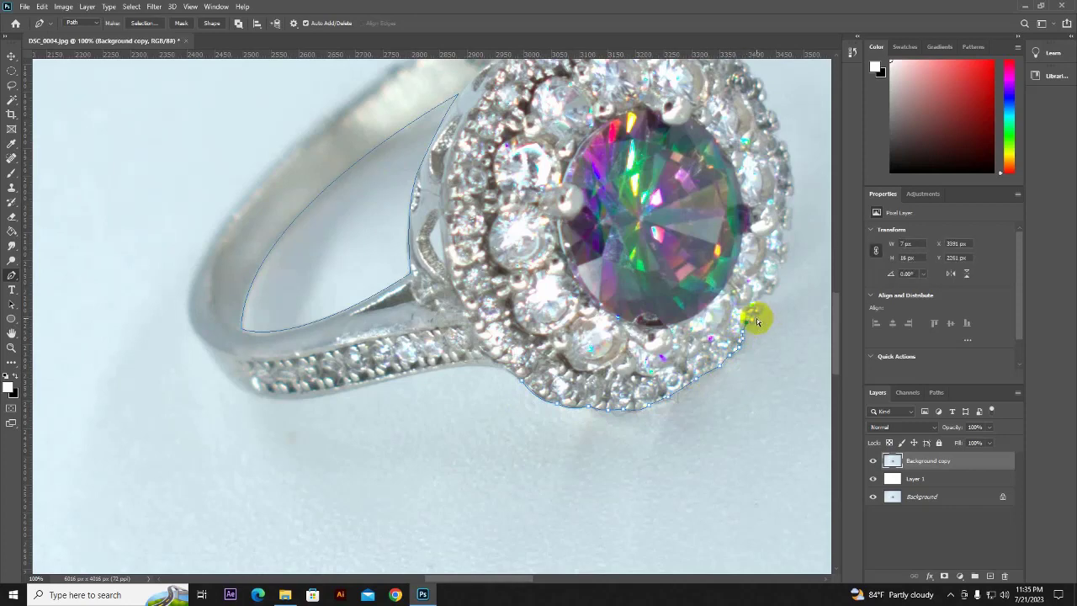
scroll(648, 300, up, 2)
scroll(404, 269, right, 5)
Extend the pen path with anchors up the halo's right edge
drag(345, 267, 330, 223)
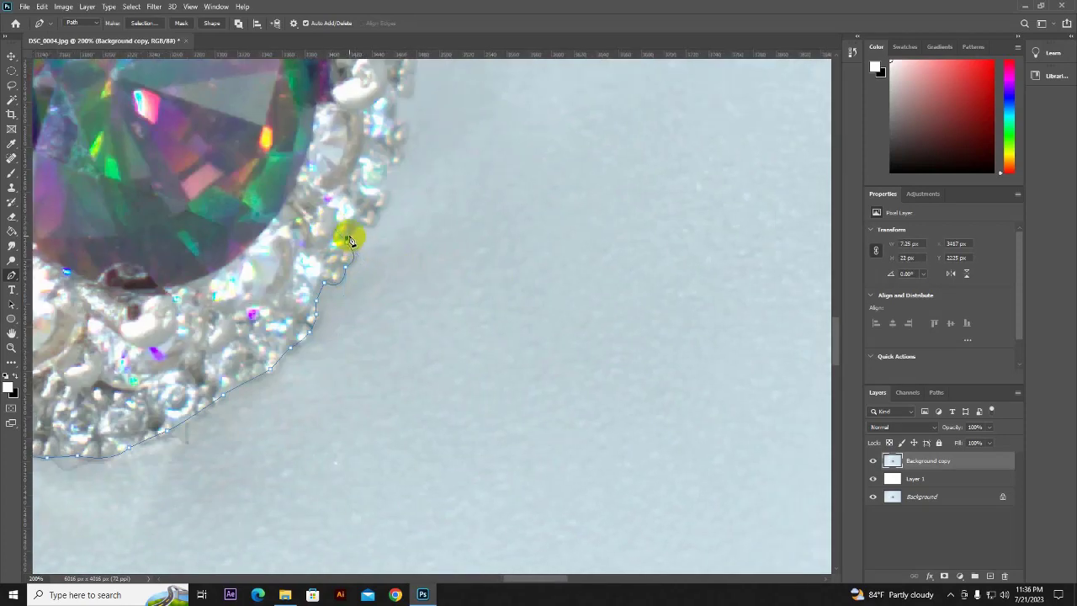
click(357, 226)
click(380, 210)
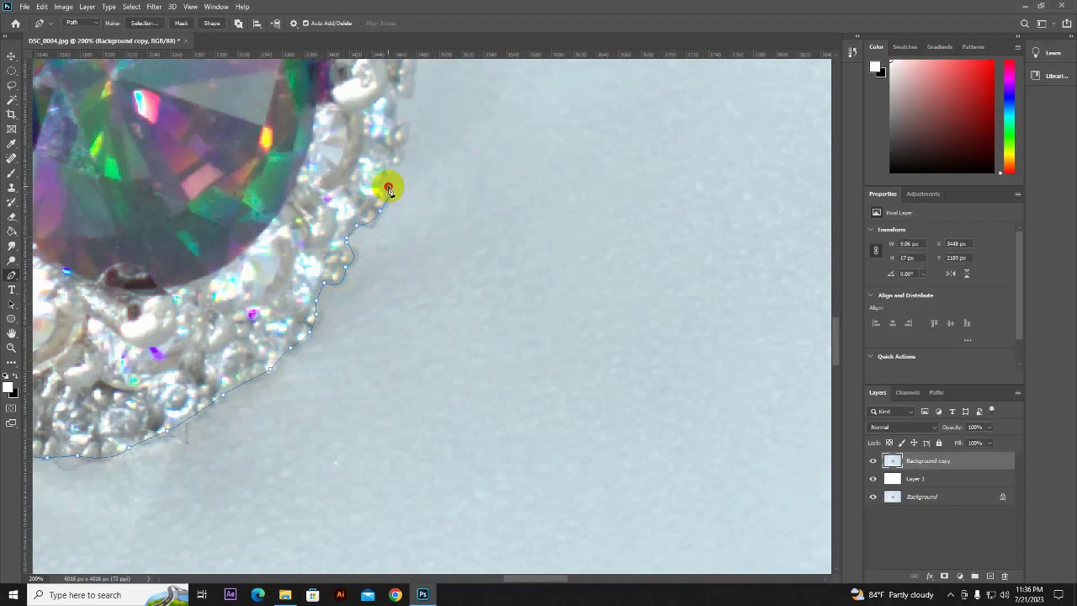
click(388, 185)
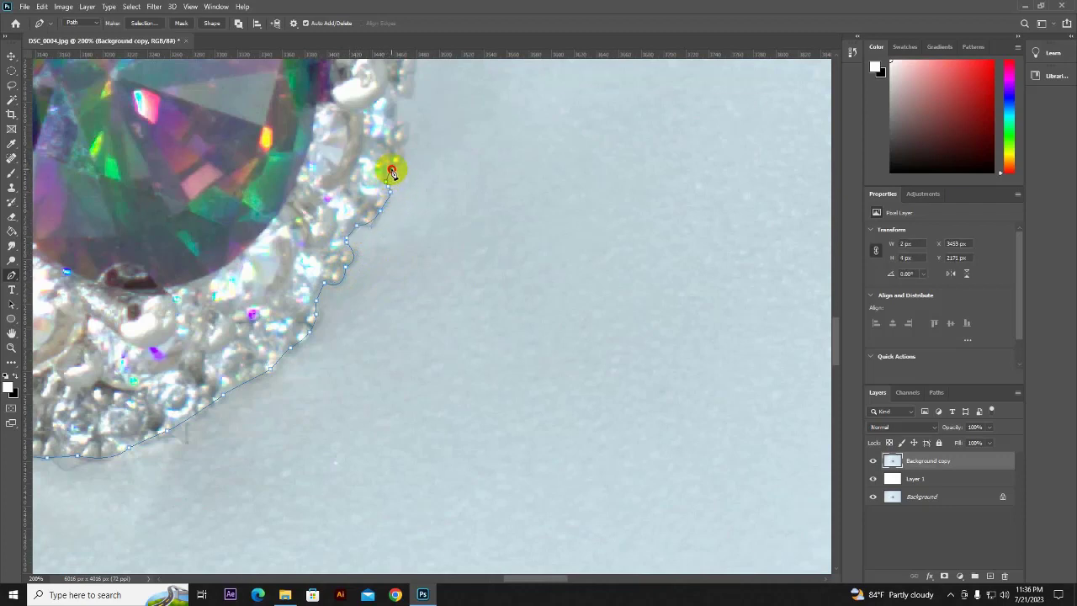
drag(403, 151, 394, 123)
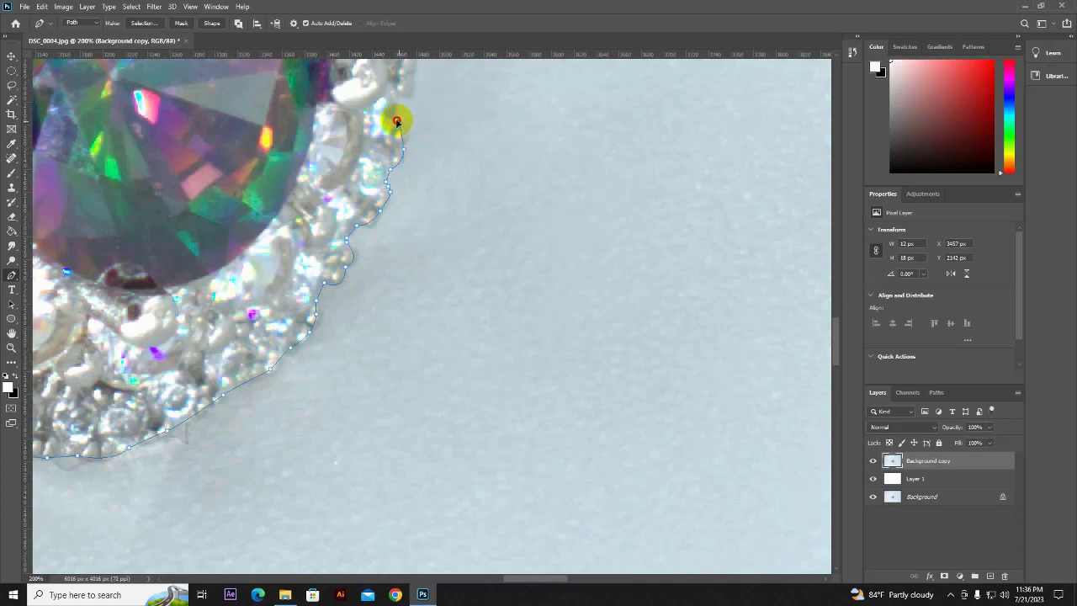
click(412, 74)
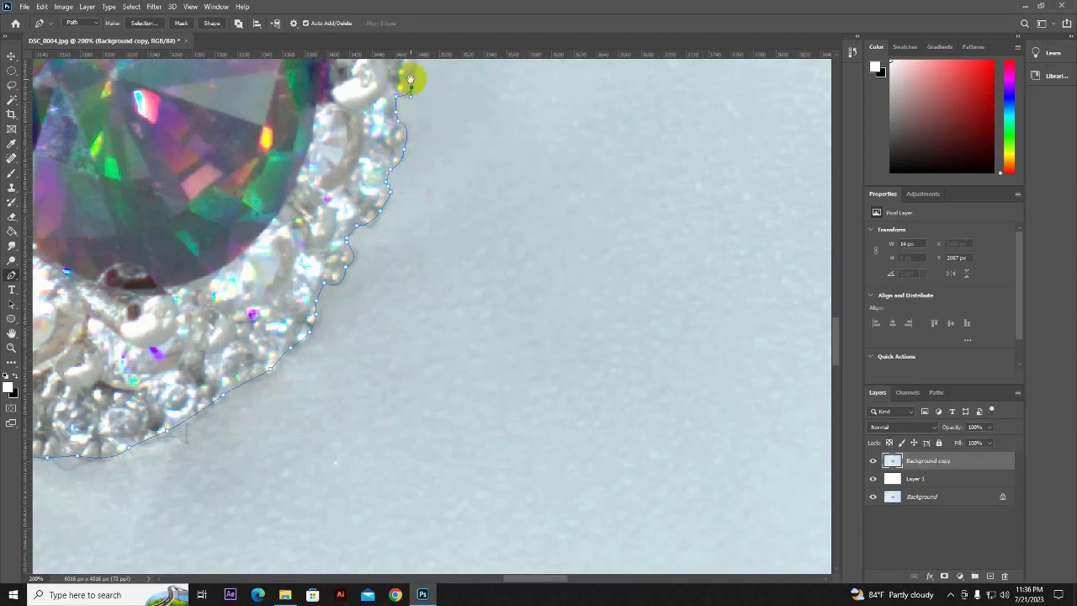
drag(412, 79, 421, 183)
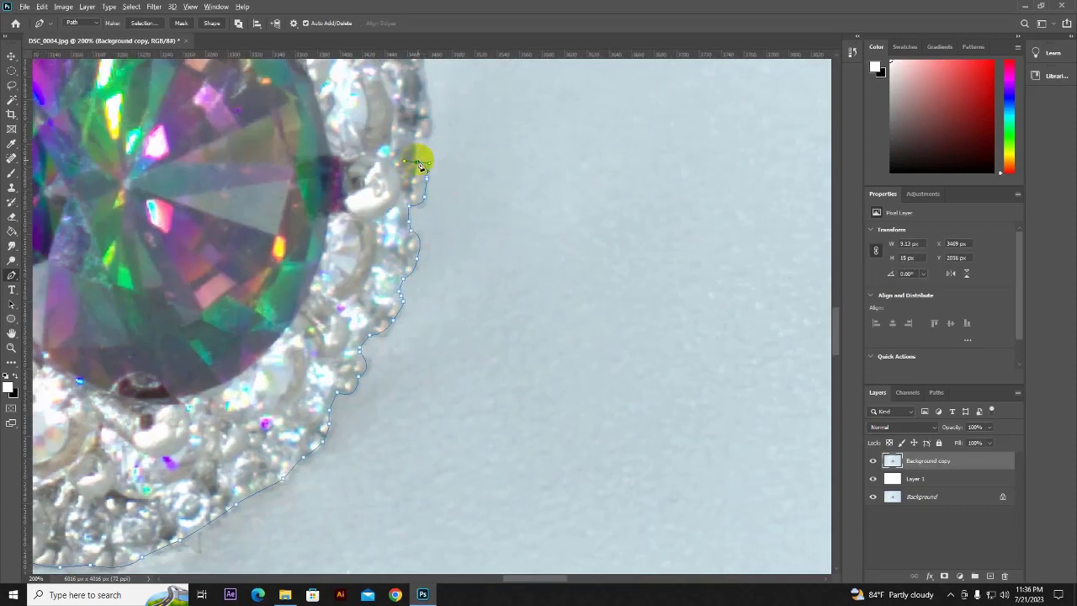
click(429, 126)
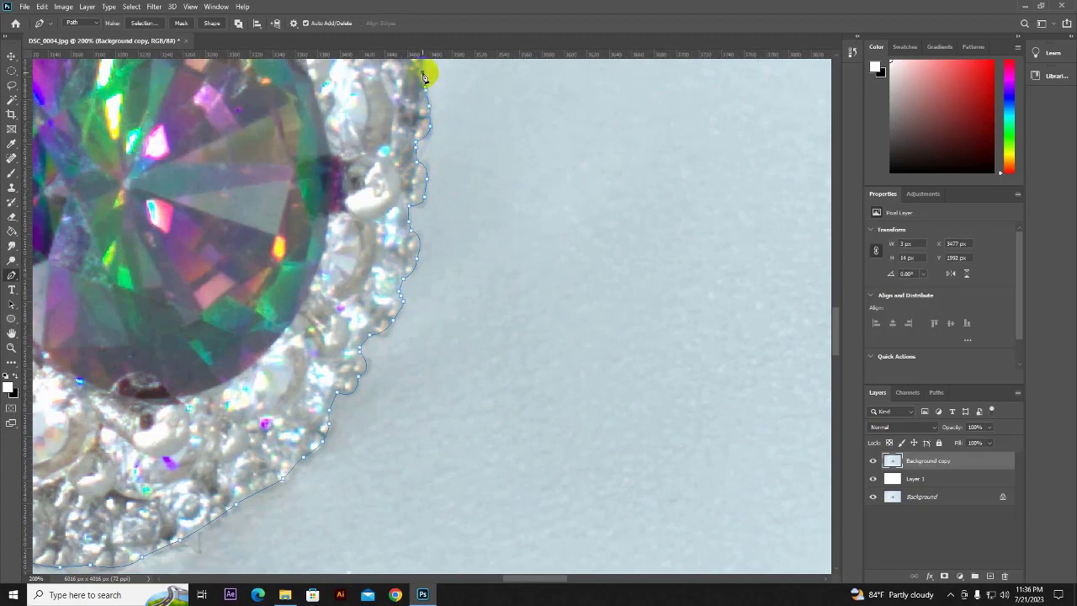
Continue the path around the halo's upper right and along its top edge
drag(423, 75, 434, 196)
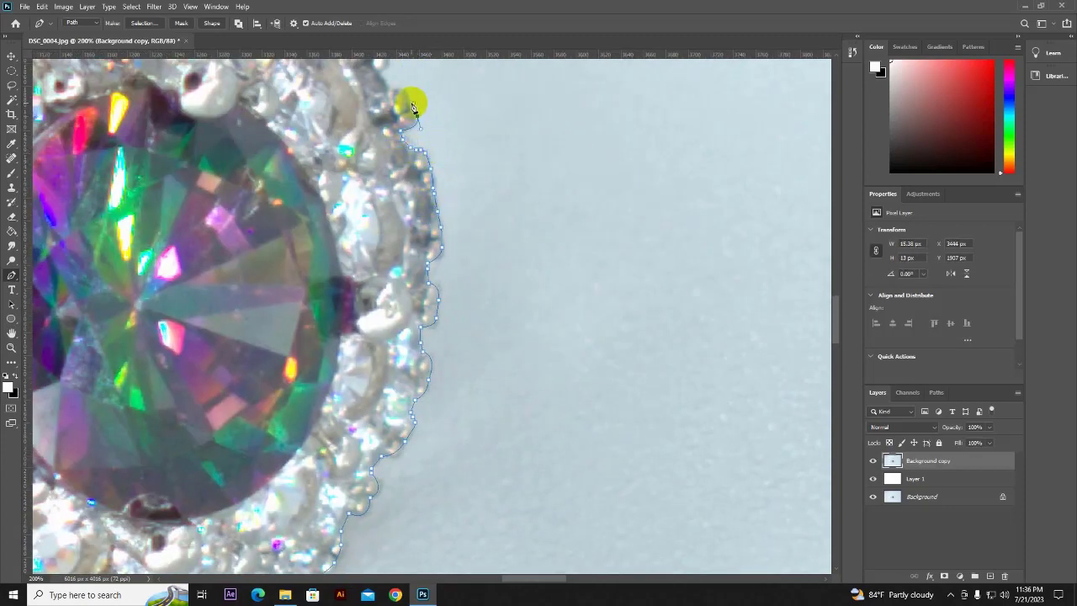
drag(412, 108, 498, 173)
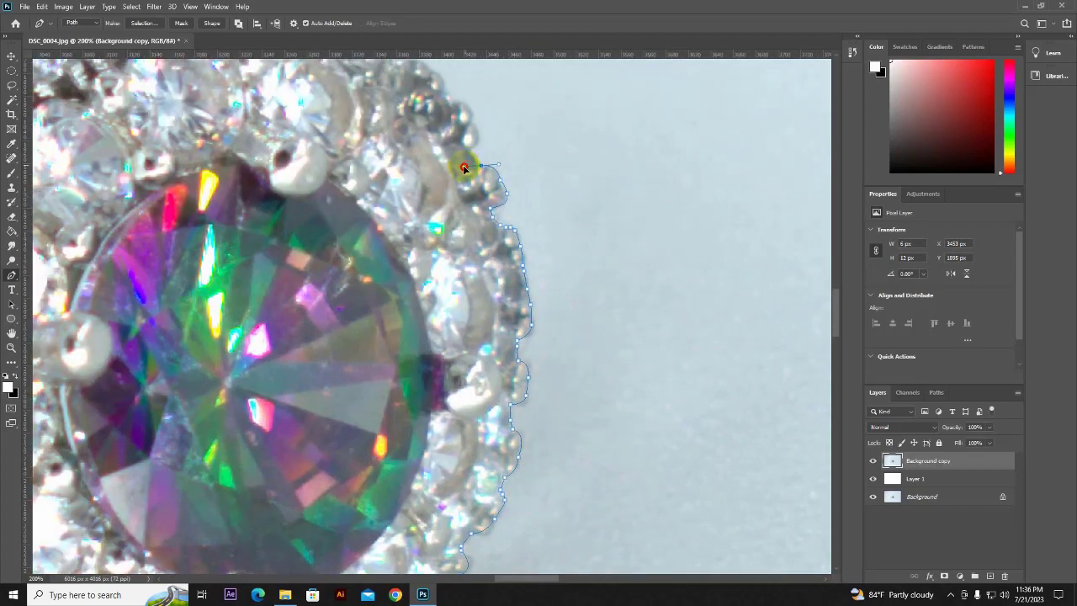
click(467, 109)
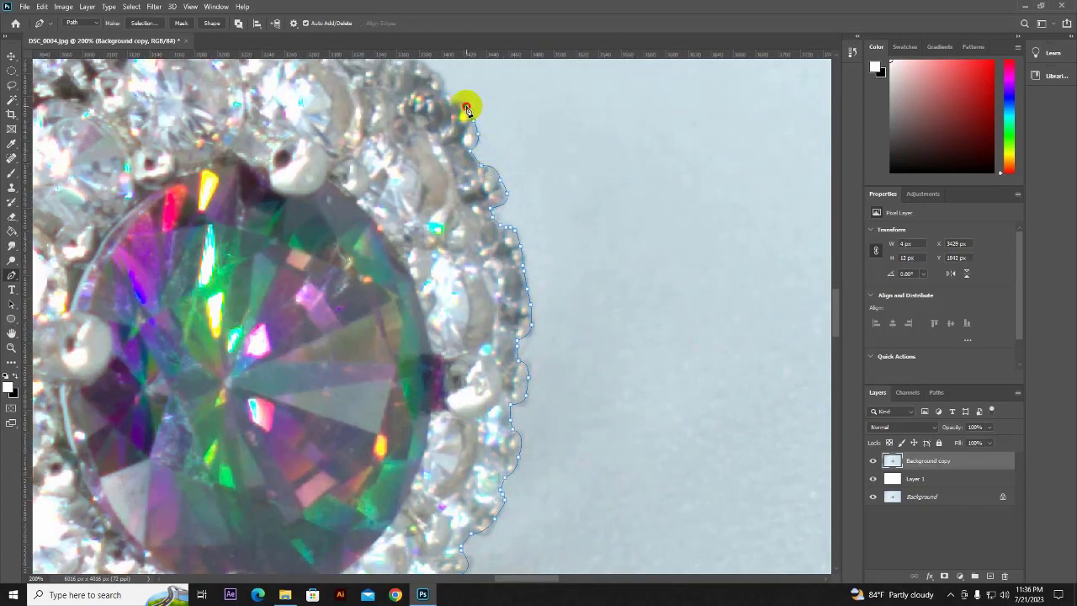
drag(441, 91, 577, 447)
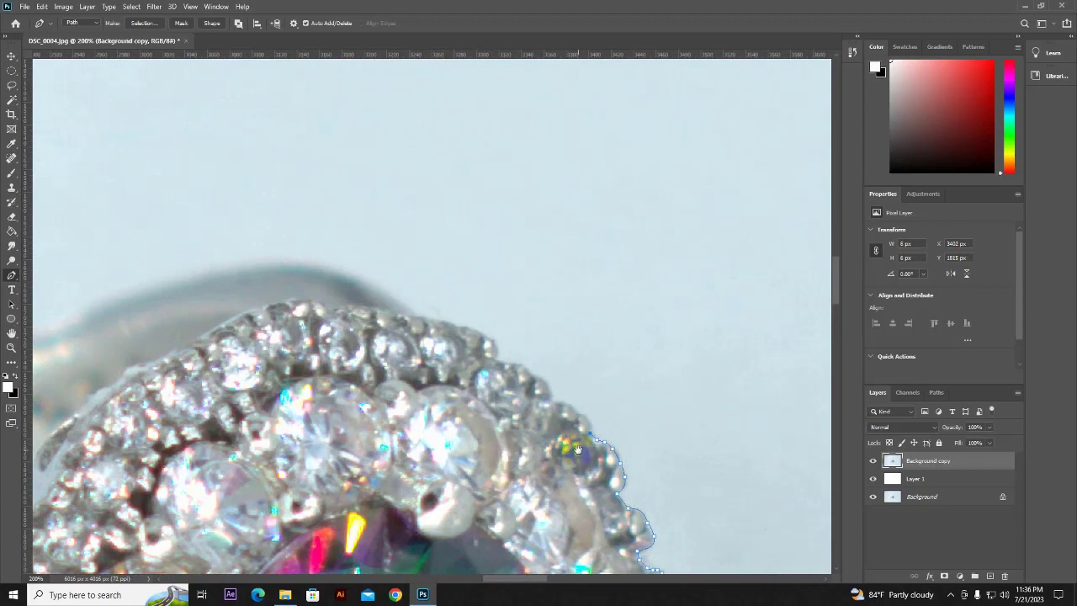
click(563, 406)
drag(529, 372, 555, 380)
click(497, 359)
click(433, 322)
Add curved pen anchors along the band's upper and outer edges
drag(367, 314, 529, 344)
drag(505, 307, 457, 300)
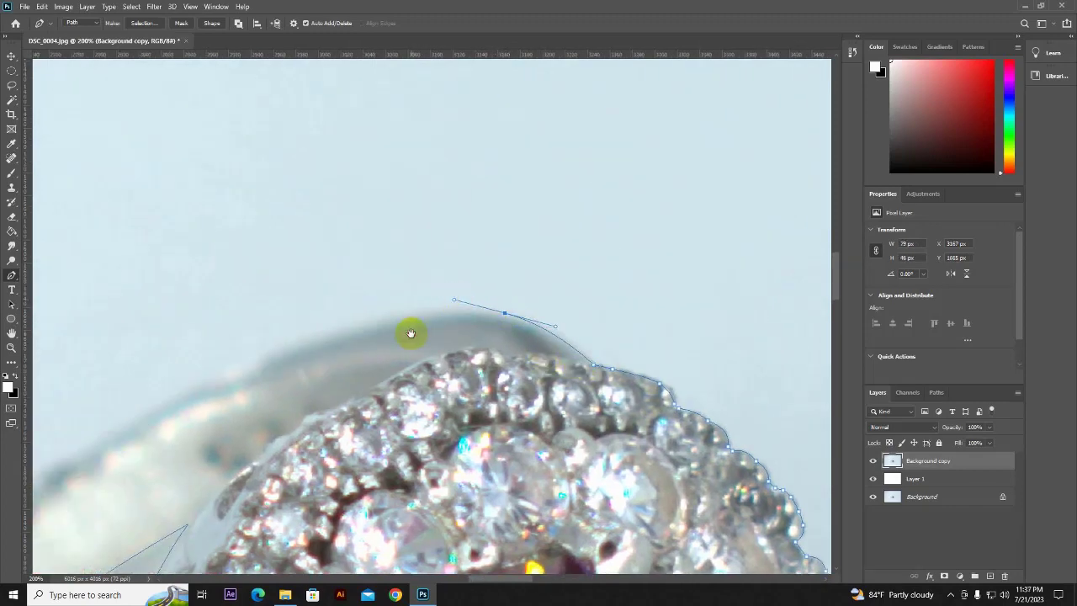
drag(253, 364, 380, 193)
drag(238, 250, 472, 166)
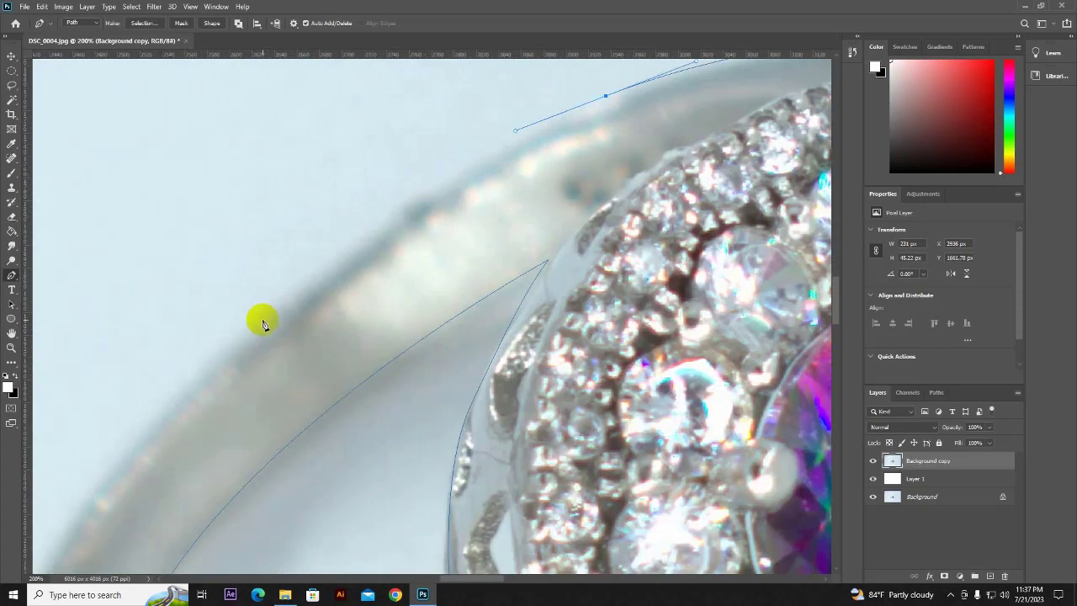
drag(247, 324, 110, 430)
Finish the ring outline around the band's lower left and fit the photo in view
scroll(216, 279, down, 2)
scroll(288, 361, down, 2)
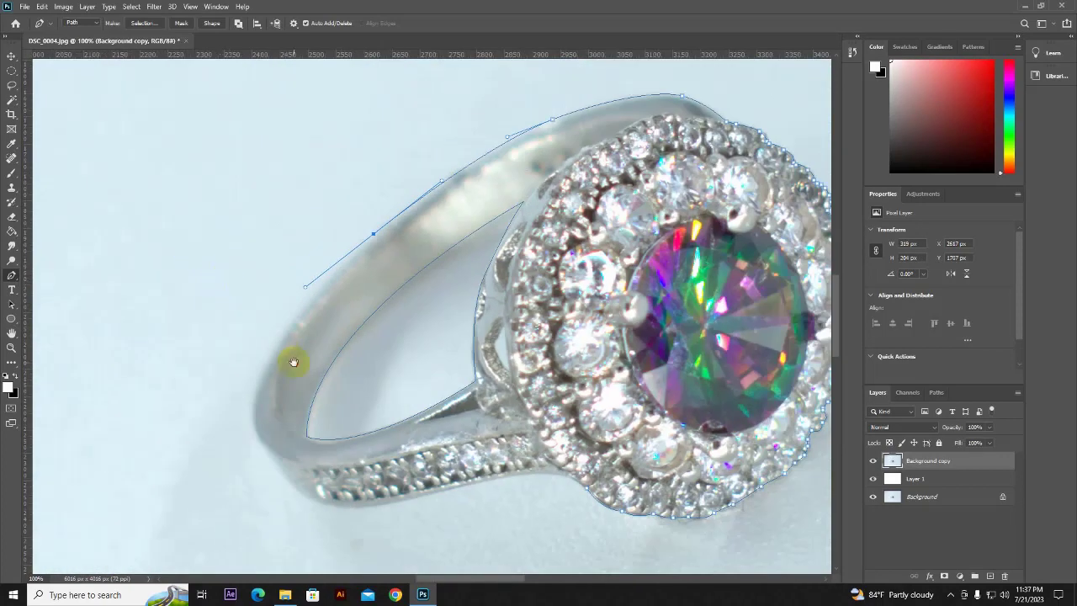
scroll(256, 441, up, 2)
scroll(252, 433, down, 2)
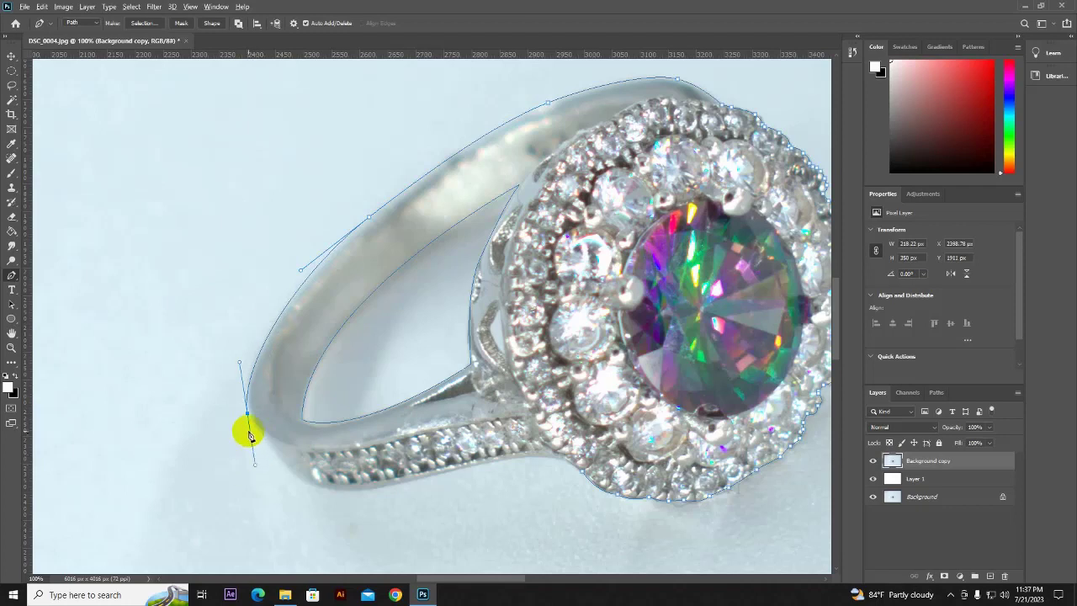
scroll(246, 420, up, 2)
drag(247, 388, 240, 396)
mouse_move(274, 454)
mouse_down()
mouse_move(300, 488)
mouse_move(364, 493)
mouse_up()
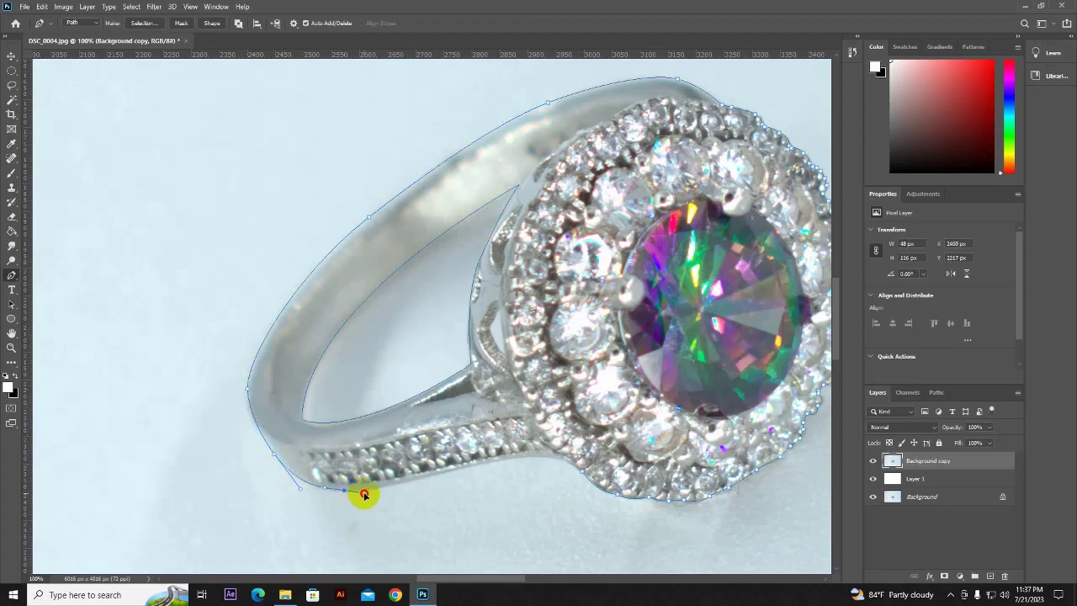
drag(549, 456, 580, 475)
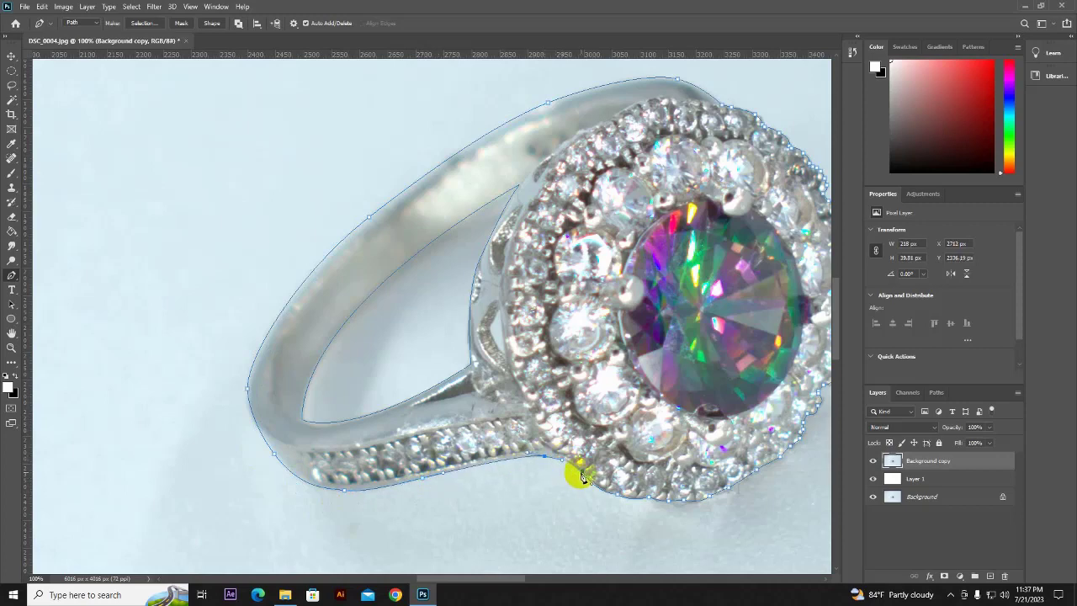
key(ctrl+0)
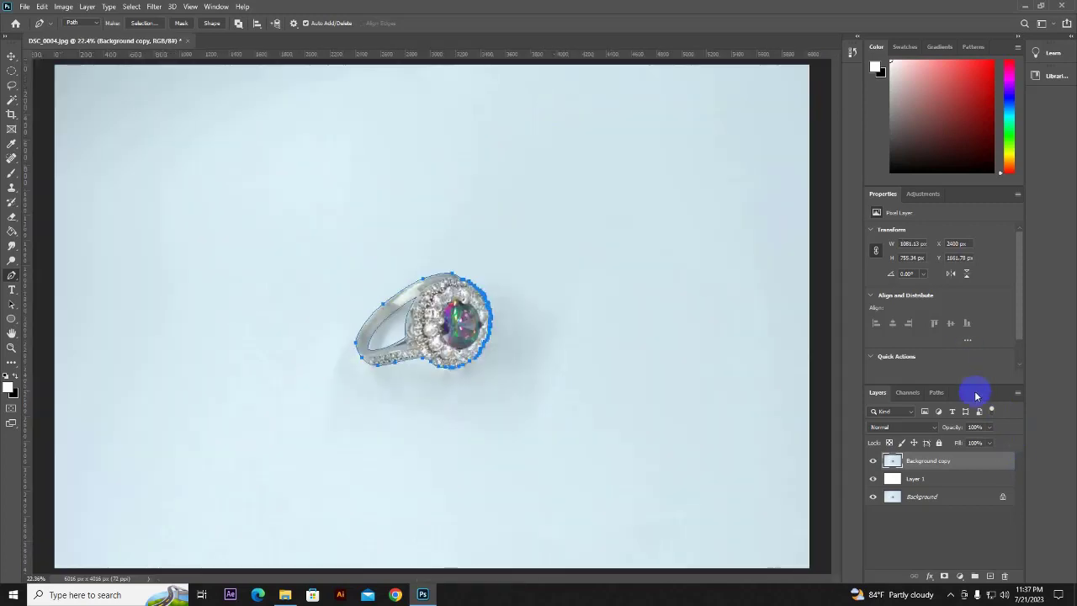
Save the Work Path as Path 1
click(936, 392)
click(1020, 397)
click(993, 405)
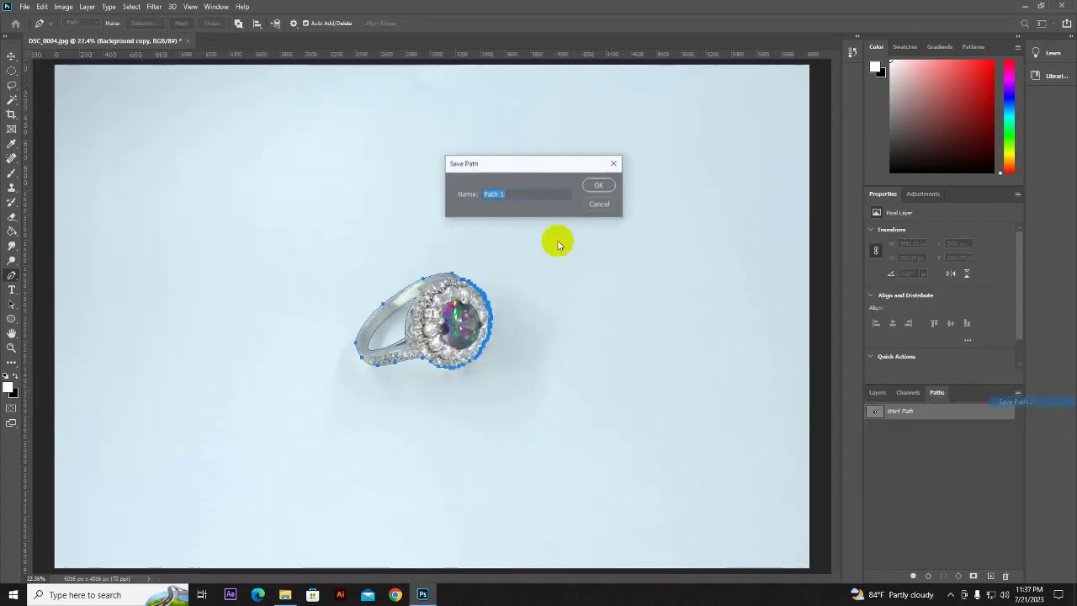
click(601, 180)
Turn Path 1 into a selection, invert it, and fill the background with white
right_click(469, 234)
click(488, 277)
click(595, 160)
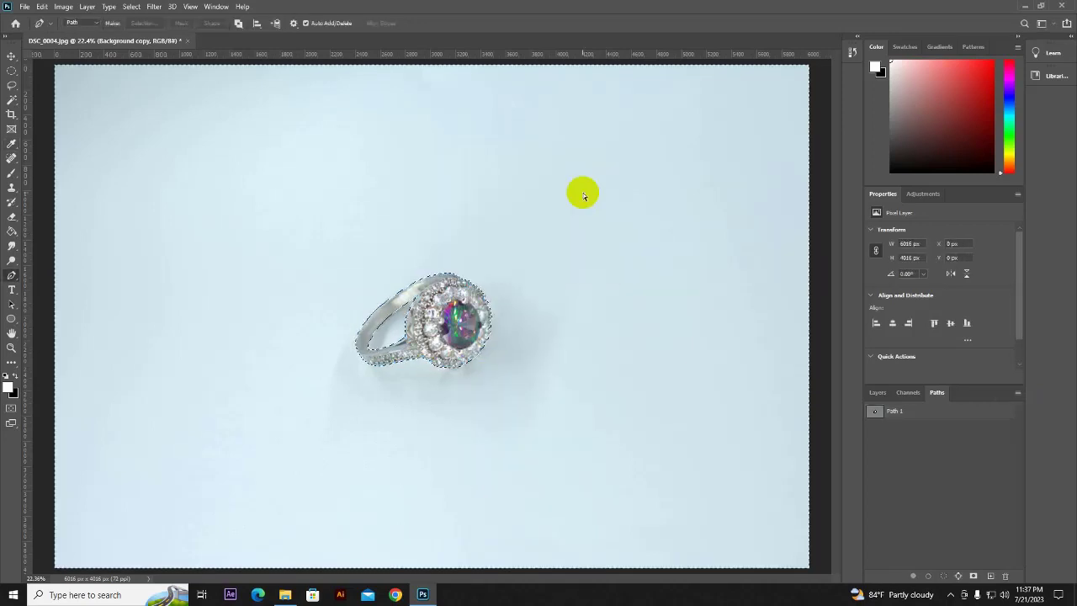
key(ctrl+shift+i)
key(alt+BackSpace)
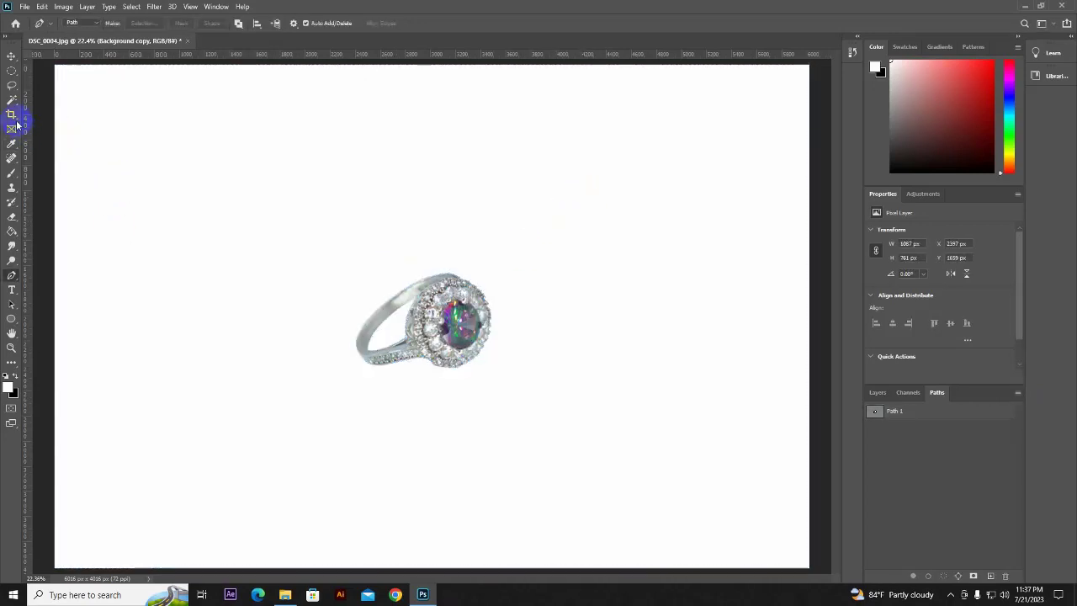
Crop all four canvas edges in closer around the ring
click(11, 114)
drag(55, 296, 155, 298)
drag(432, 64, 435, 94)
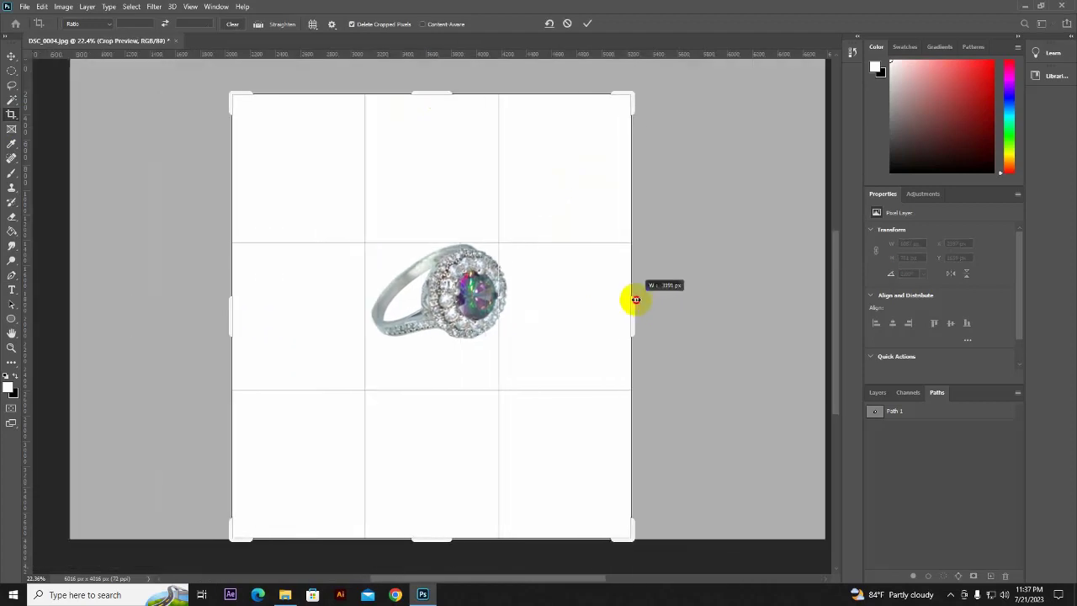
drag(731, 304, 631, 297)
drag(438, 533, 438, 508)
key(Return)
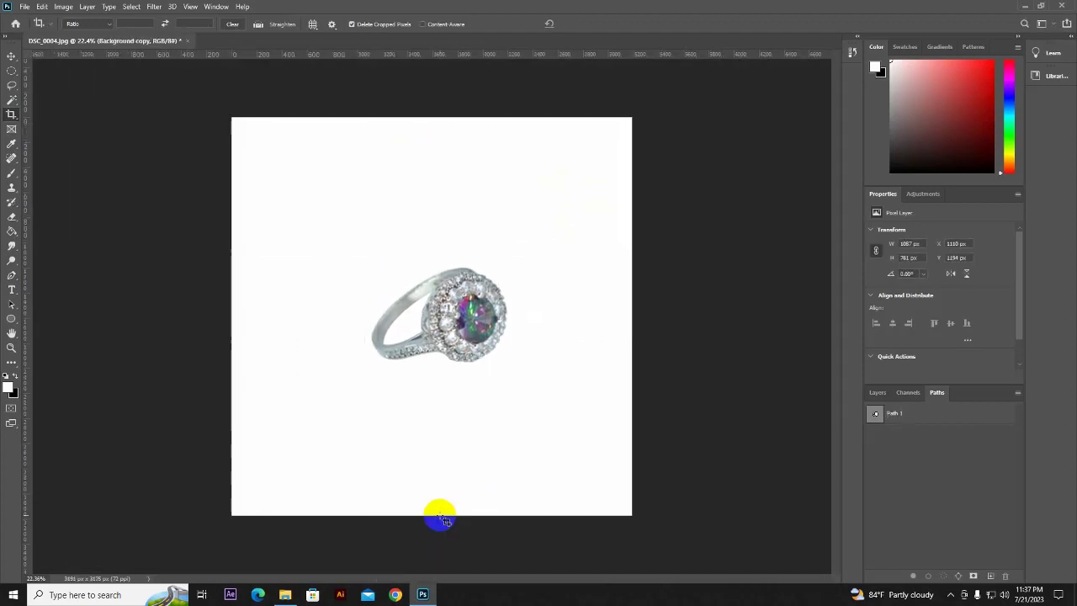
Centre the ring on the cropped canvas with the Move tool
click(878, 392)
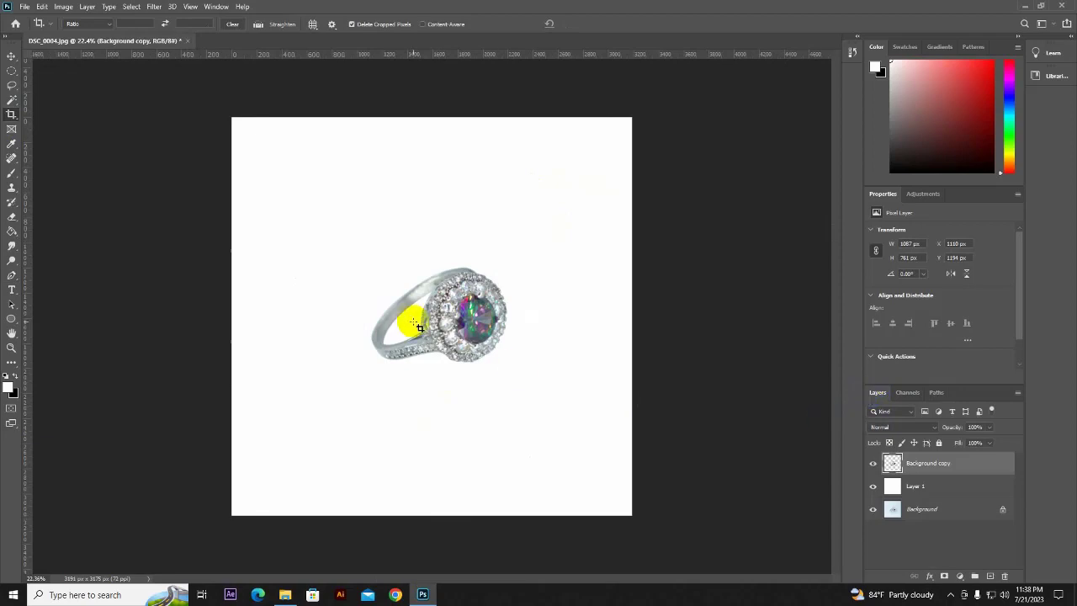
click(12, 55)
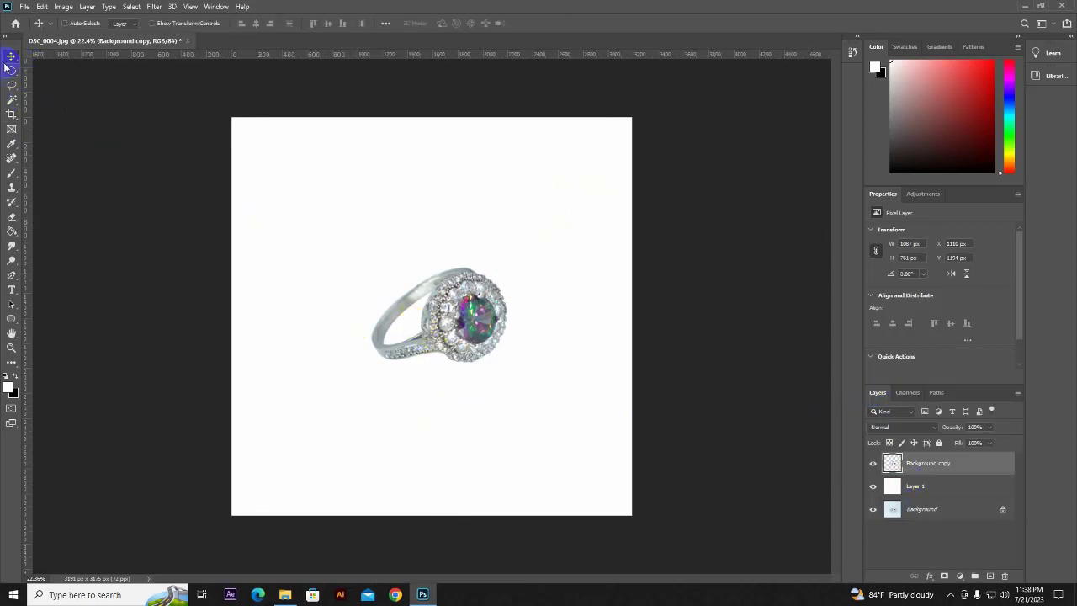
drag(472, 340, 466, 334)
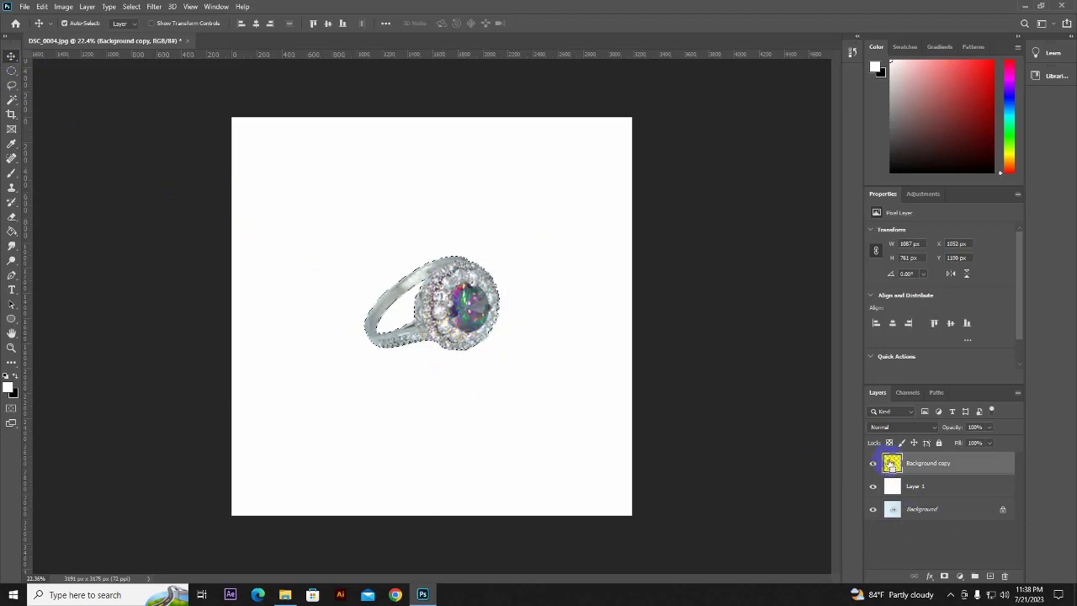
Add a brighter Brightness/Contrast layer, merge it into the Background copy, and deselect
click(922, 194)
click(877, 217)
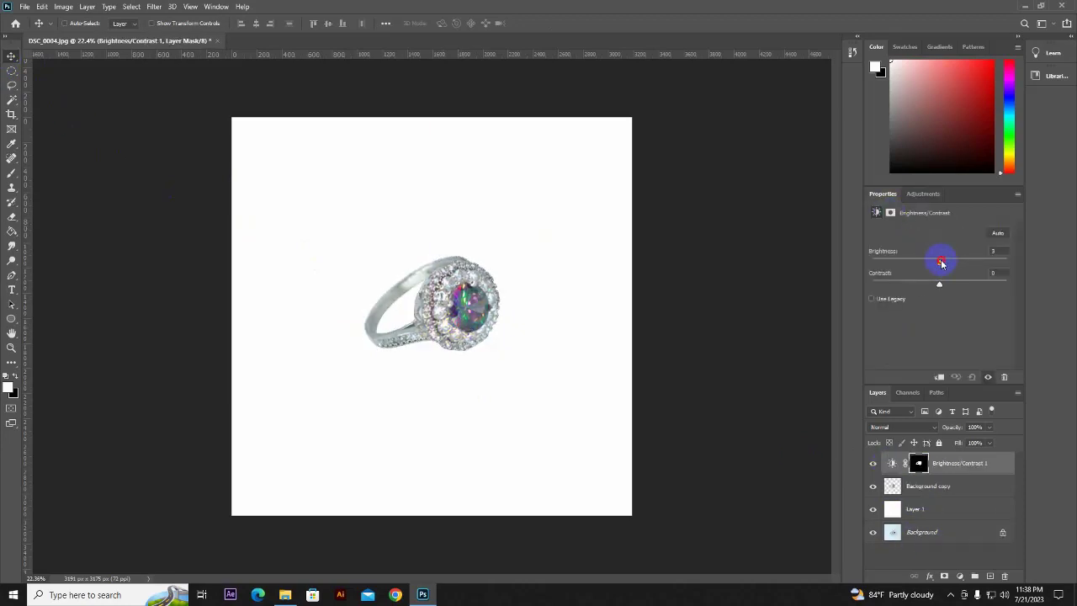
drag(941, 264, 951, 265)
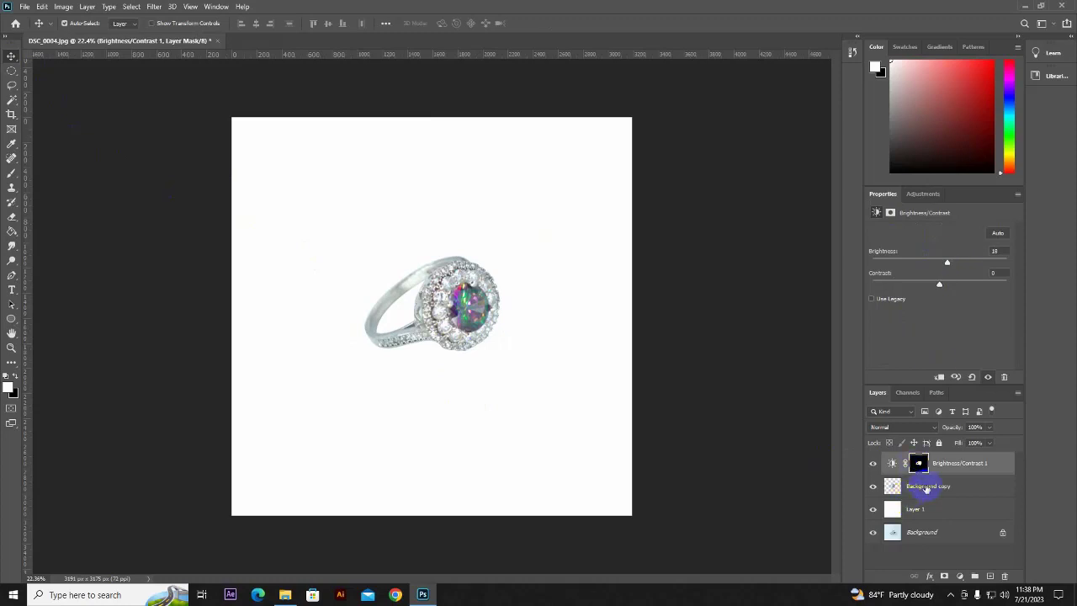
shift+click(917, 486)
key(ctrl+e)
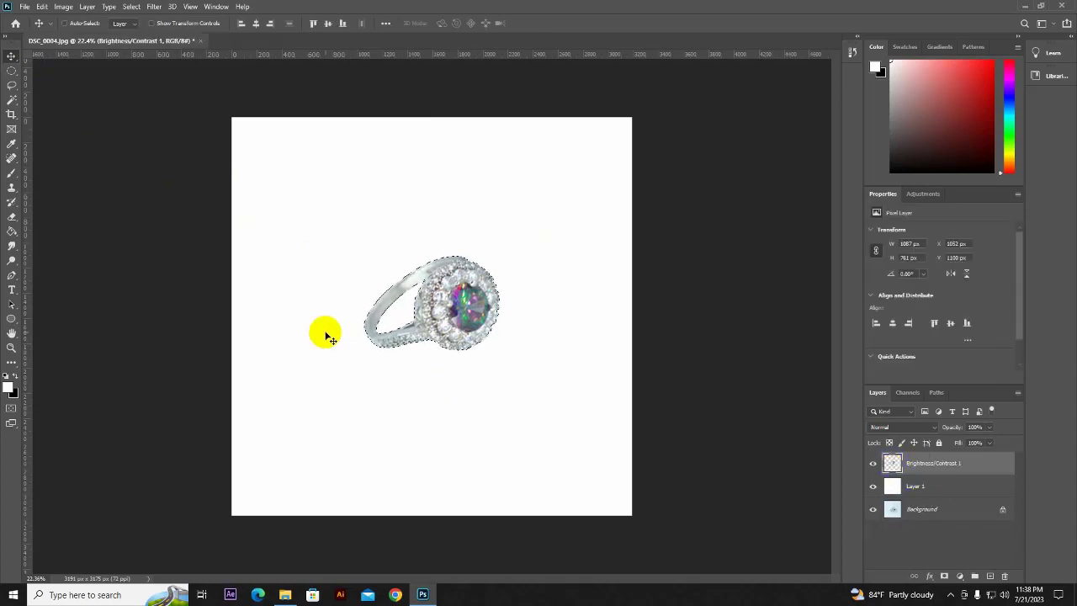
scroll(325, 331, up, 5)
key(ctrl+d)
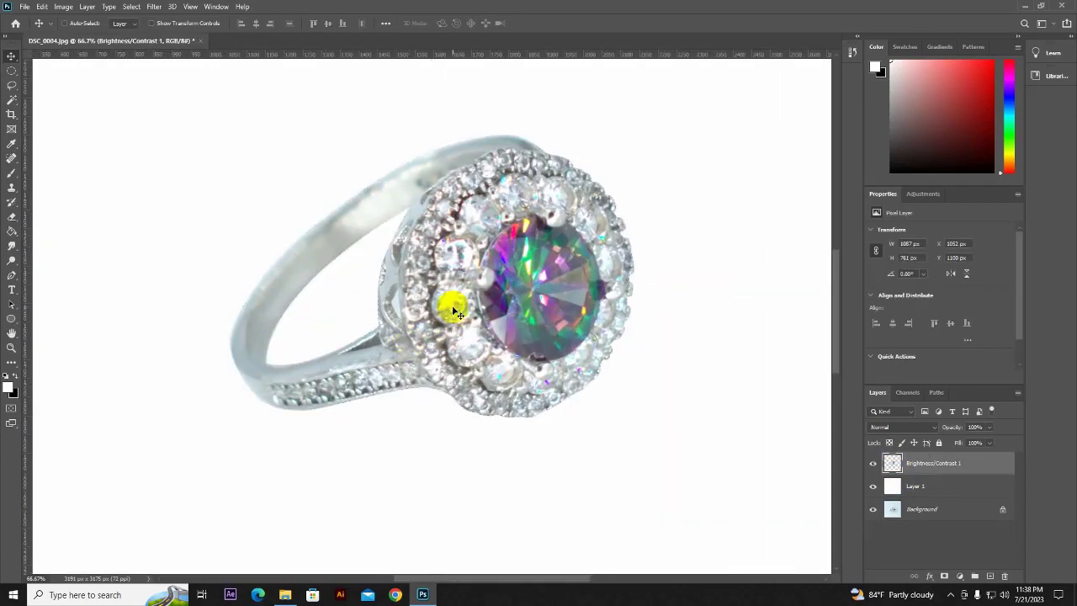
Trace a closed pen outline around the central gemstone
click(11, 275)
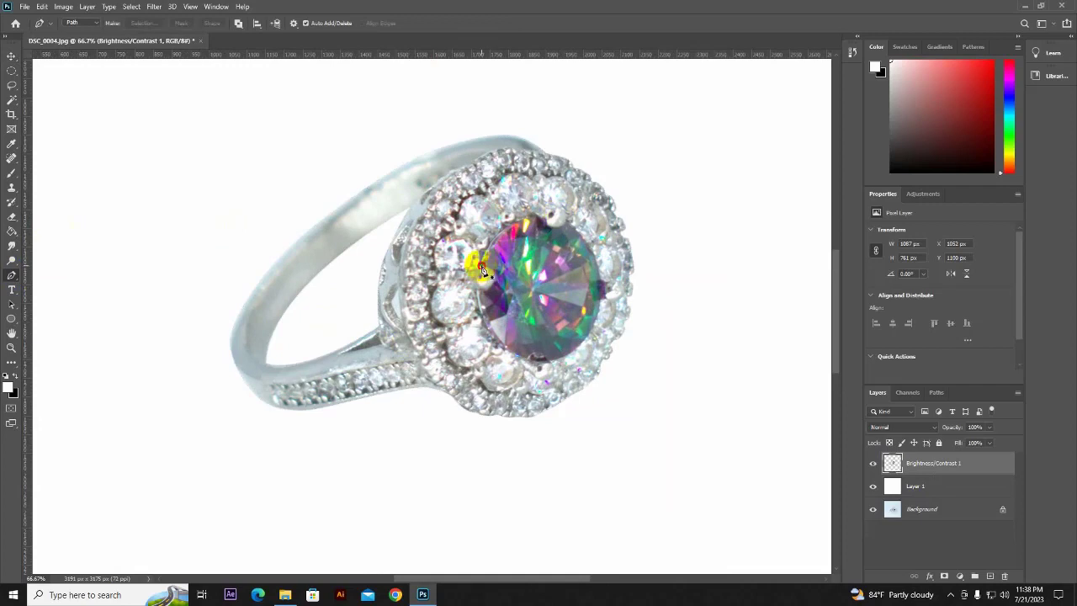
click(480, 268)
mouse_move(539, 218)
mouse_down()
mouse_move(587, 208)
mouse_move(569, 235)
mouse_up()
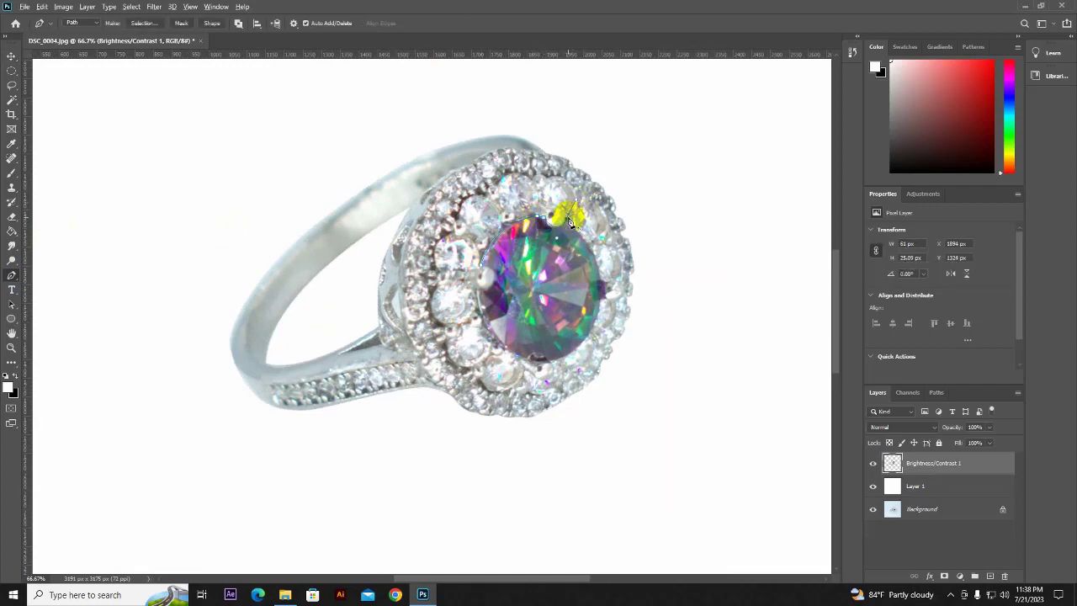
mouse_move(611, 284)
mouse_down()
mouse_move(604, 300)
mouse_move(609, 287)
mouse_up()
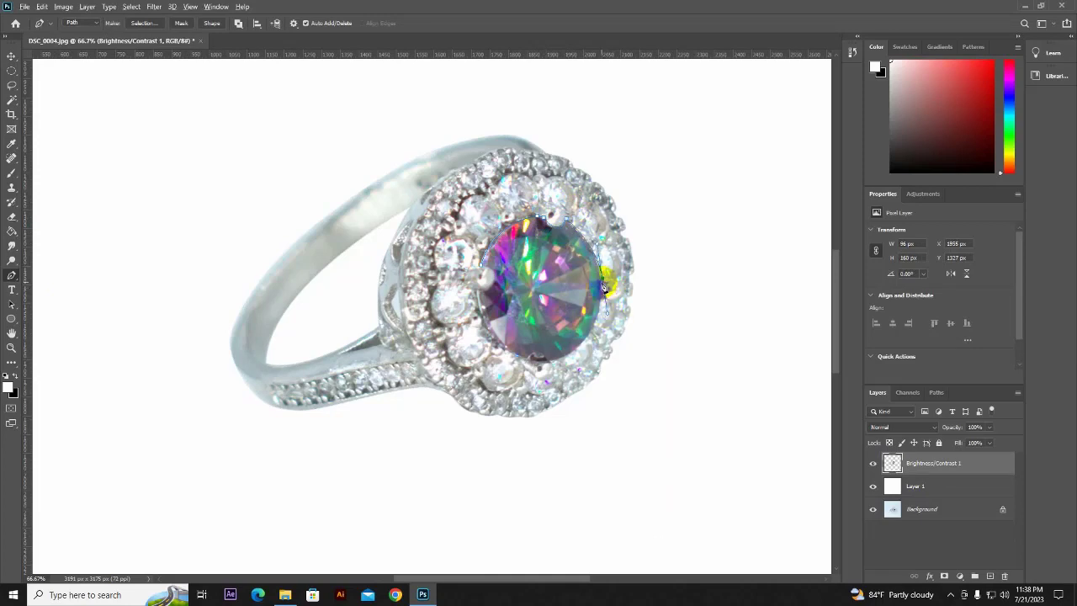
drag(553, 364, 500, 368)
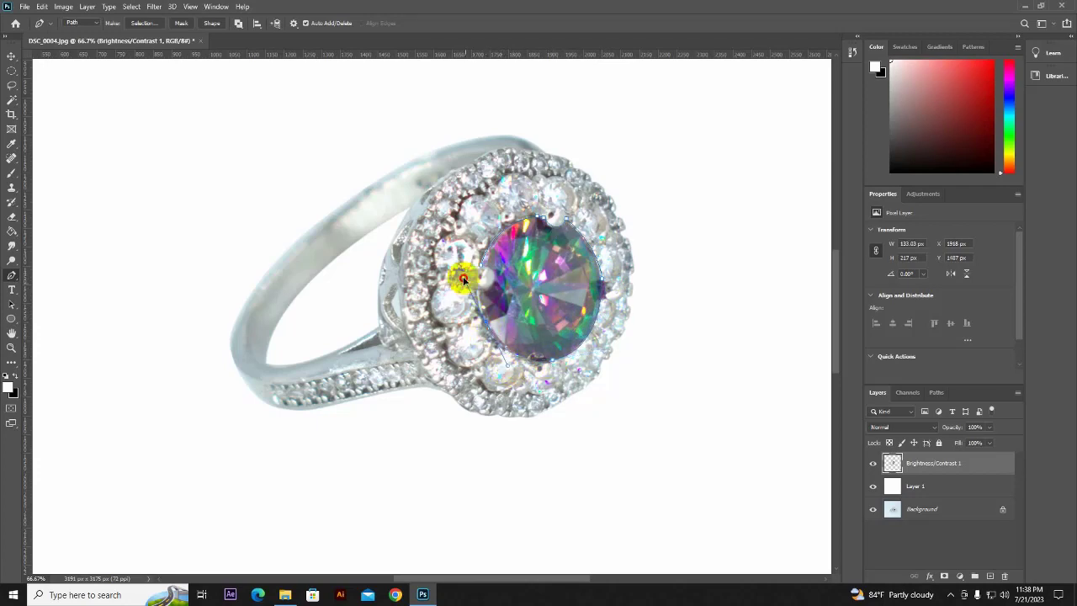
drag(459, 301, 487, 330)
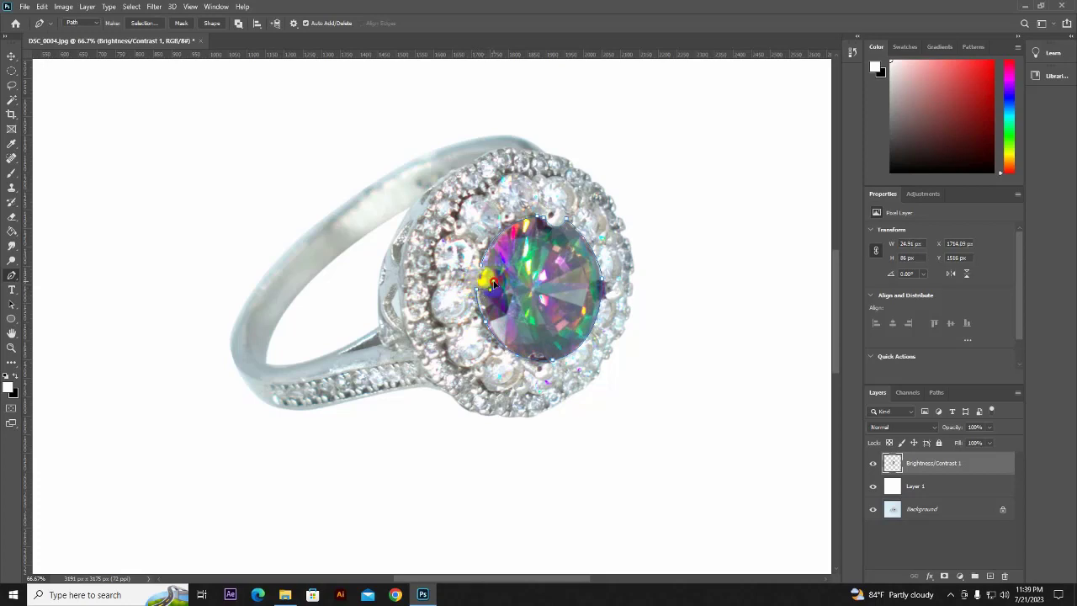
Convert the gem outline into a selection
right_click(553, 257)
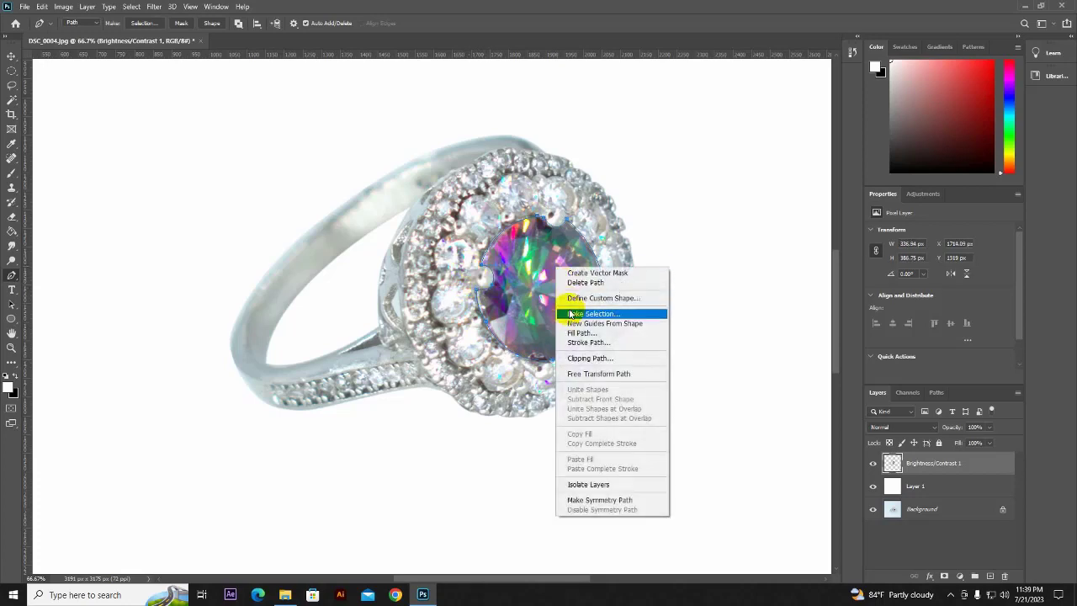
click(568, 309)
click(596, 157)
Copy the gem onto its own layer and load the ring outline into Camera Raw Filter
key(ctrl+j)
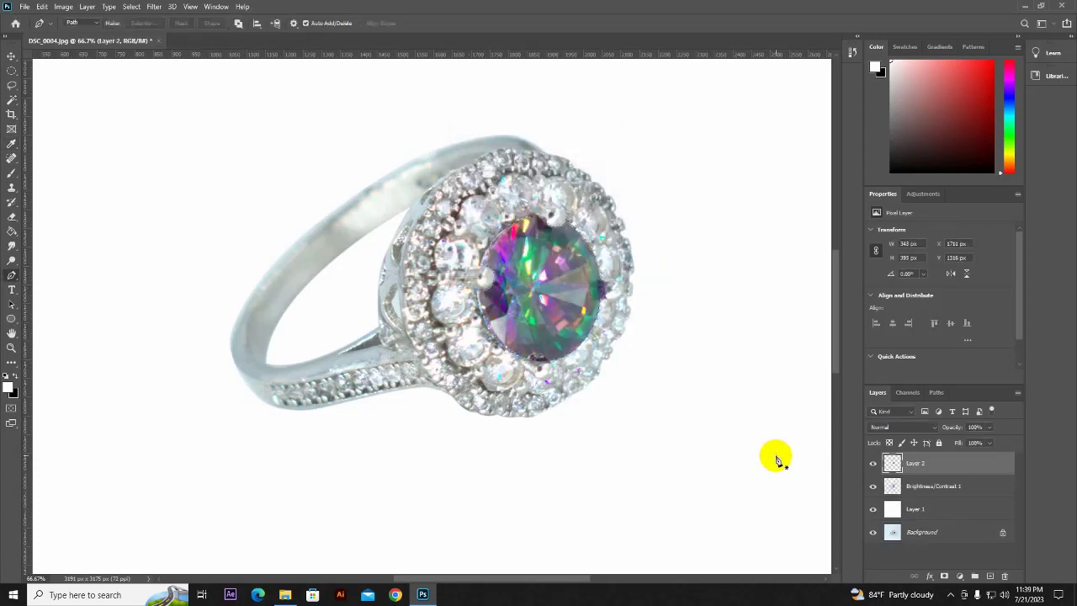
ctrl+click(893, 487)
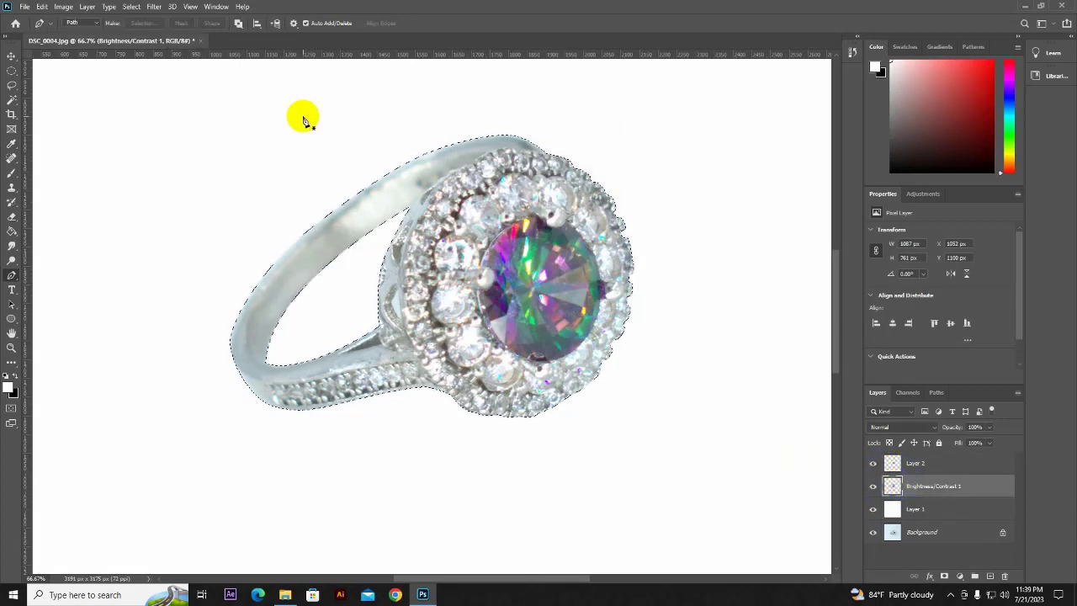
click(154, 7)
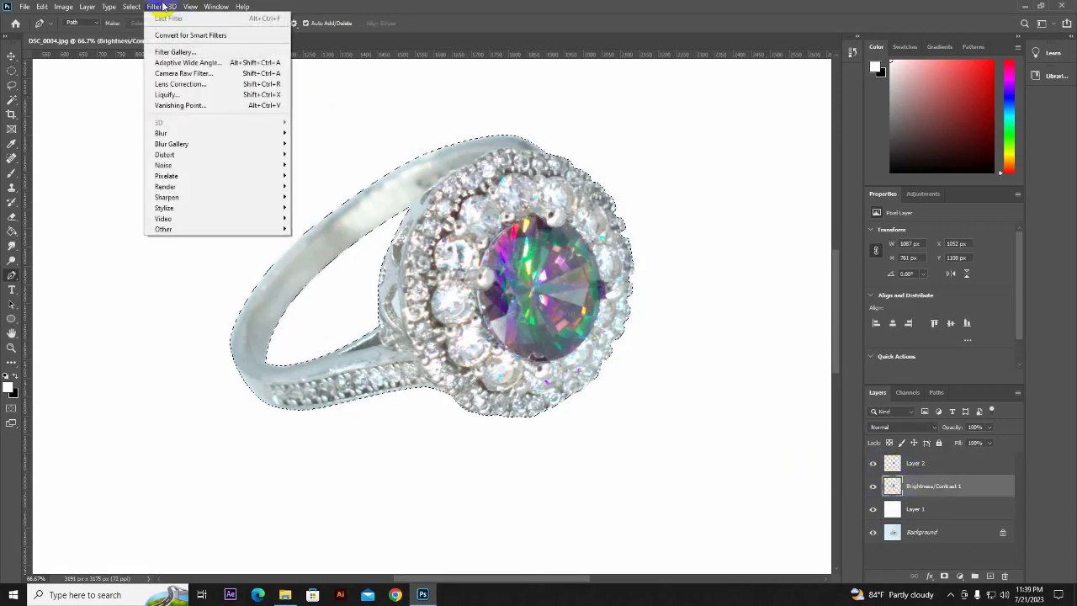
click(180, 73)
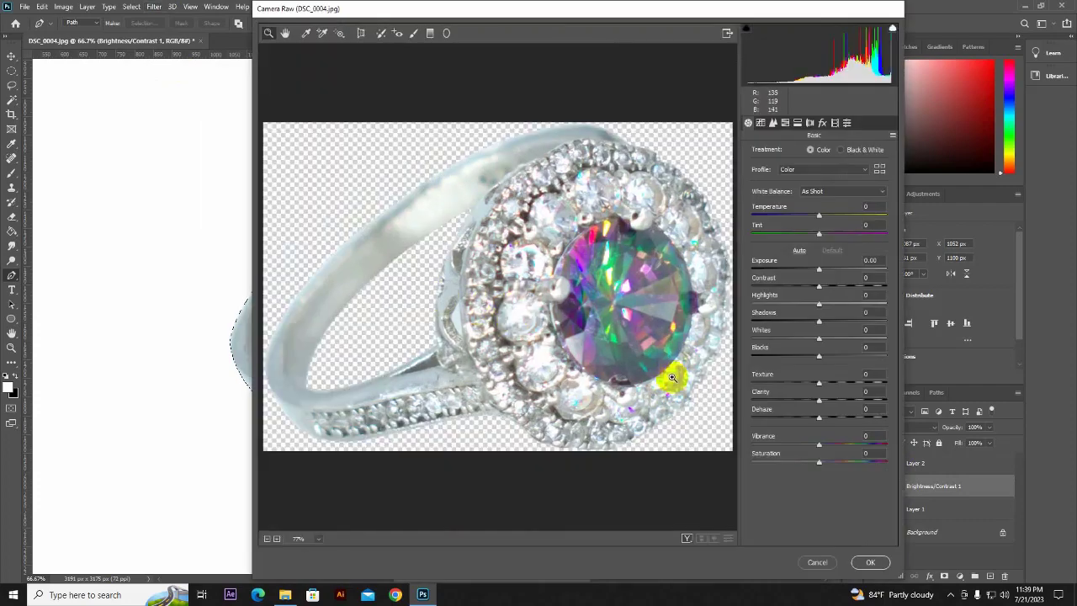
Set the ring's saturation to -40, clarity +53, highlights +67, and slightly cooler temperature
mouse_move(817, 459)
mouse_down()
mouse_move(770, 460)
mouse_move(791, 460)
mouse_up()
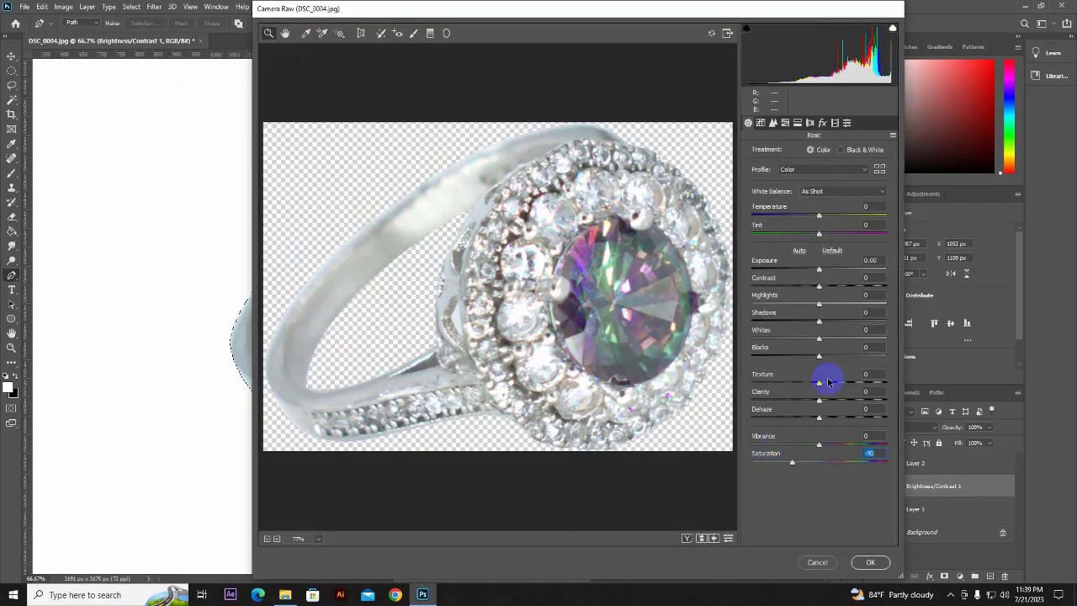
mouse_move(820, 270)
mouse_down()
mouse_move(860, 275)
mouse_move(714, 306)
mouse_up()
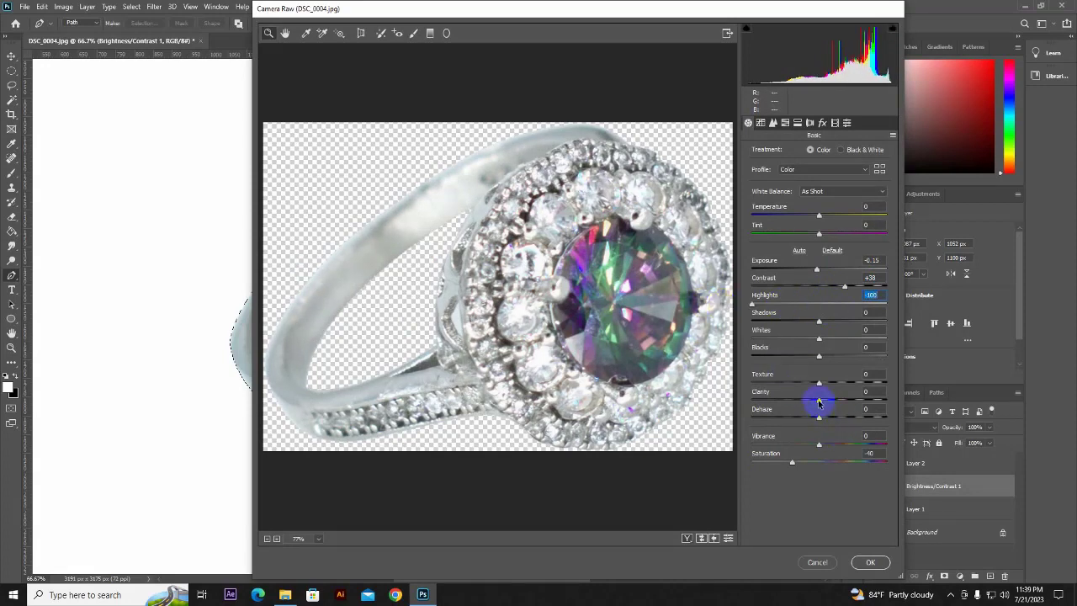
drag(818, 400, 855, 401)
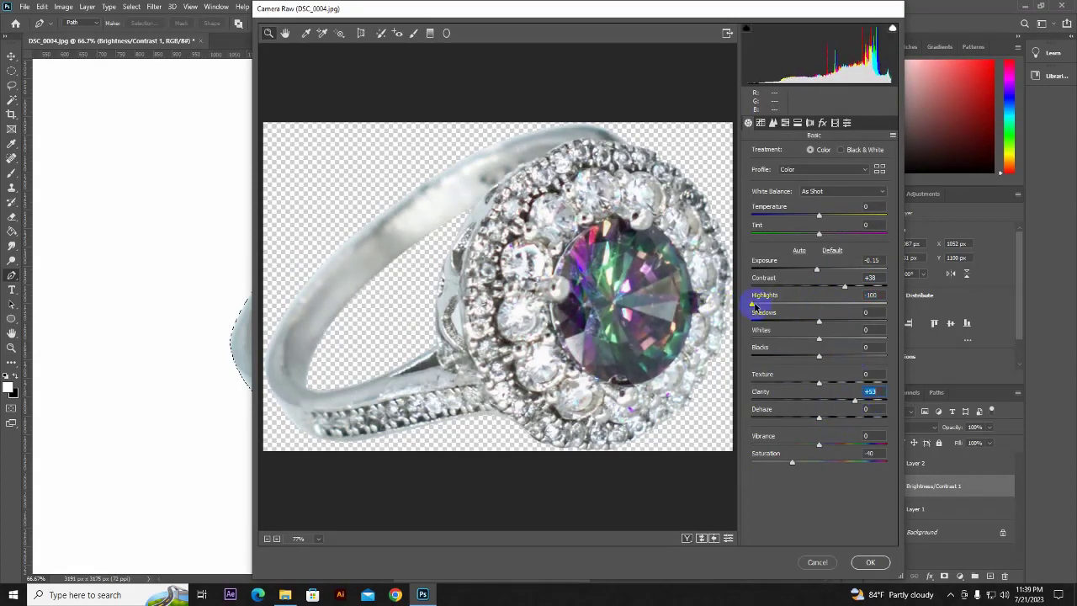
drag(751, 305, 865, 304)
drag(818, 217, 820, 219)
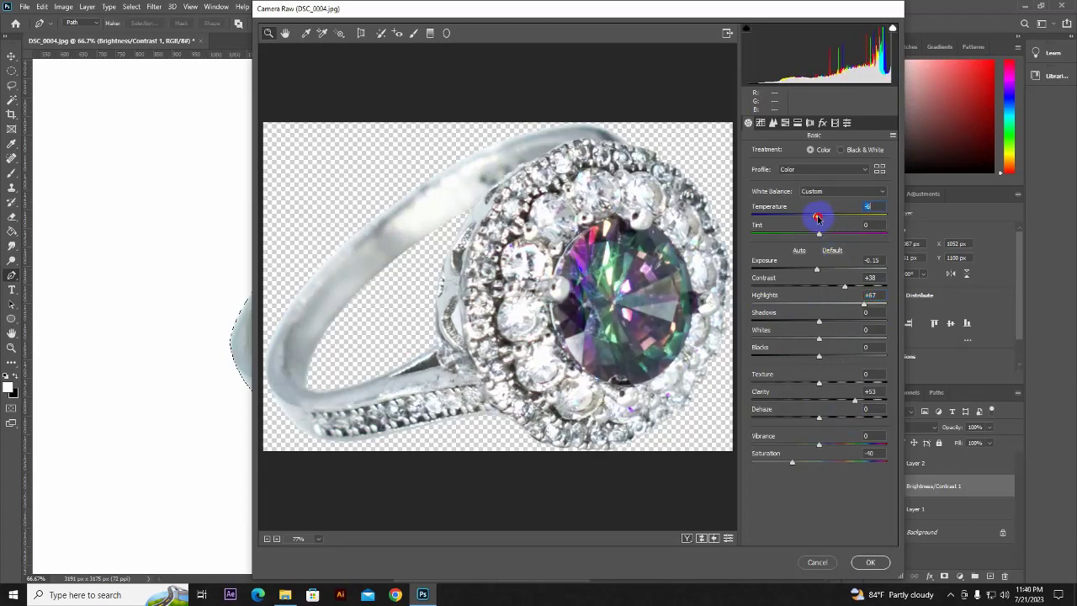
drag(792, 463, 785, 463)
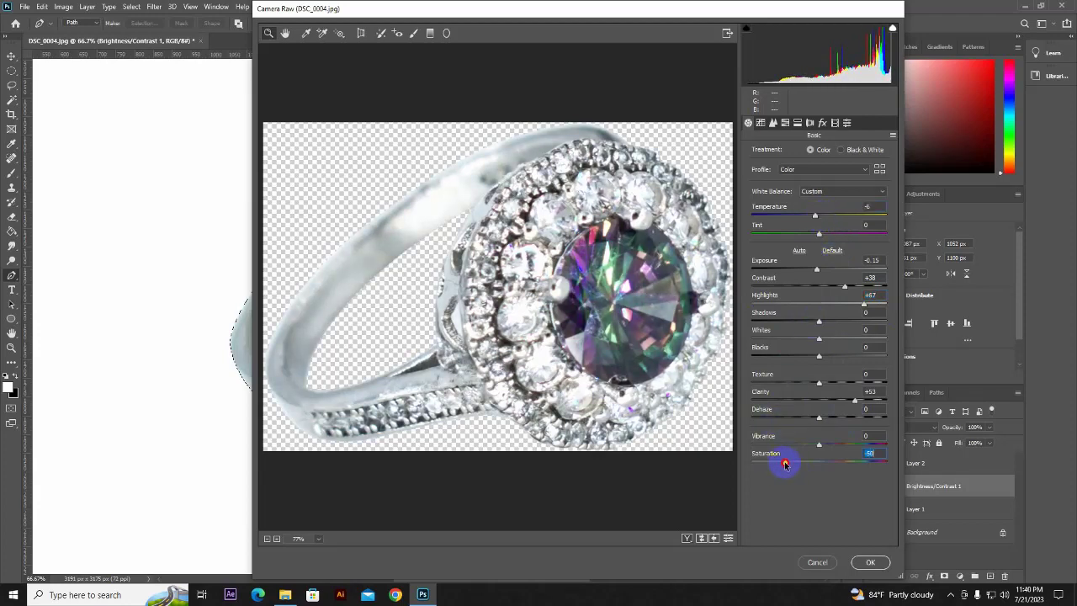
Raise sharpening radius, set Luminance 49, Luminance Contrast 63, Color 7, and apply
click(773, 123)
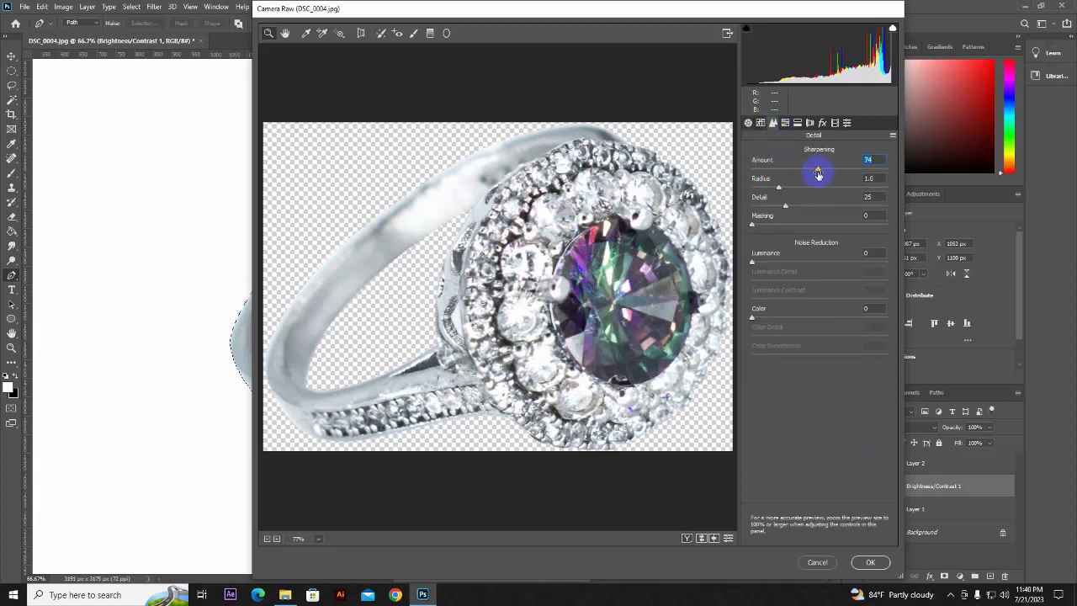
mouse_move(779, 187)
mouse_down()
mouse_move(823, 188)
mouse_move(777, 164)
mouse_up()
click(784, 262)
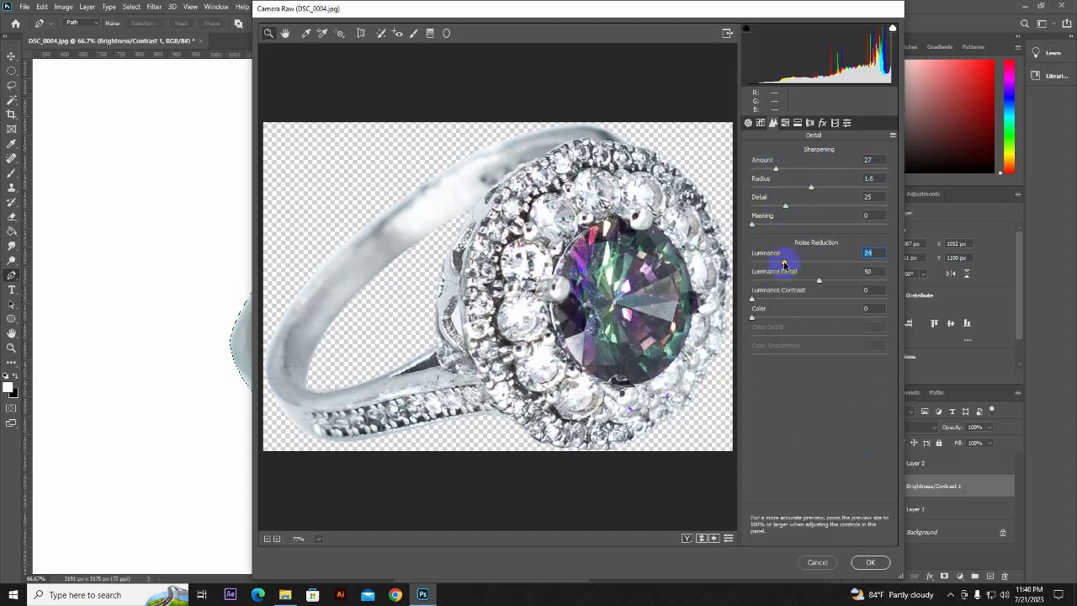
mouse_move(784, 264)
mouse_down()
mouse_move(843, 278)
mouse_move(775, 284)
mouse_up()
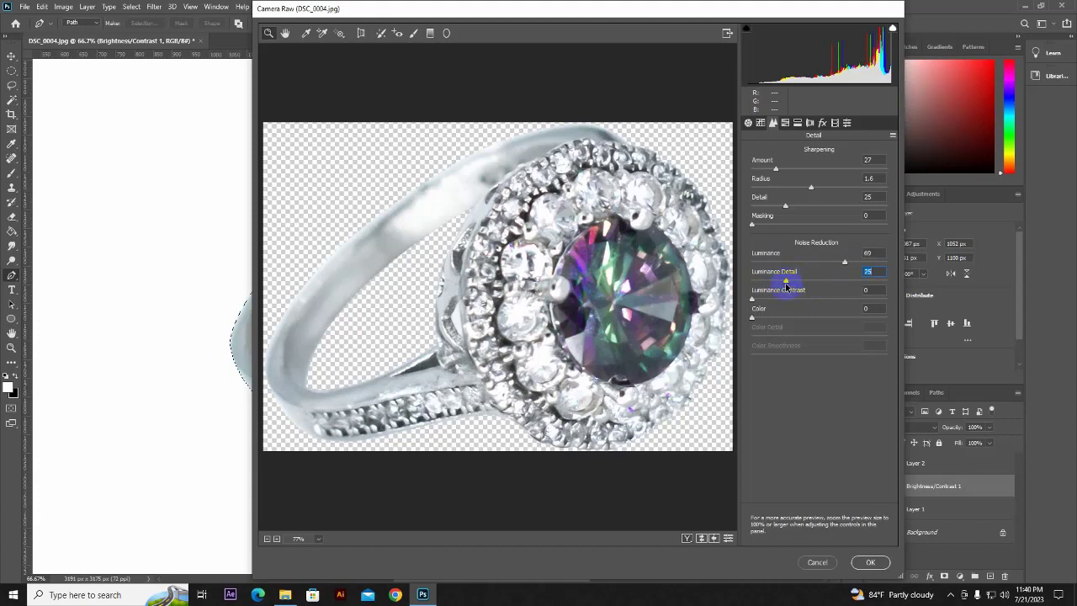
drag(844, 263, 808, 266)
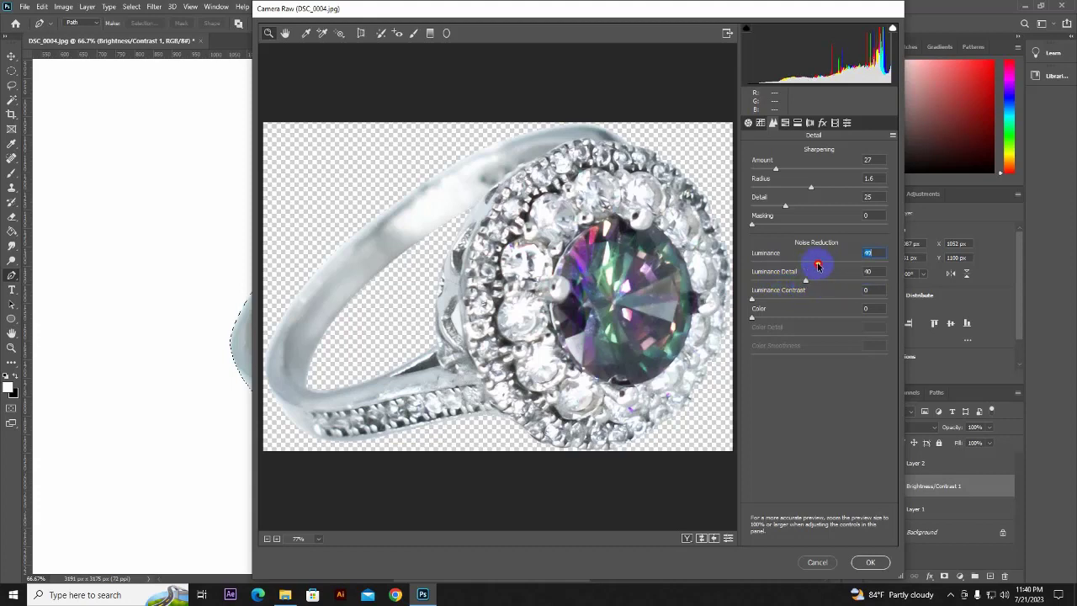
mouse_move(752, 316)
mouse_down()
mouse_move(792, 327)
mouse_move(848, 303)
mouse_move(836, 300)
mouse_up()
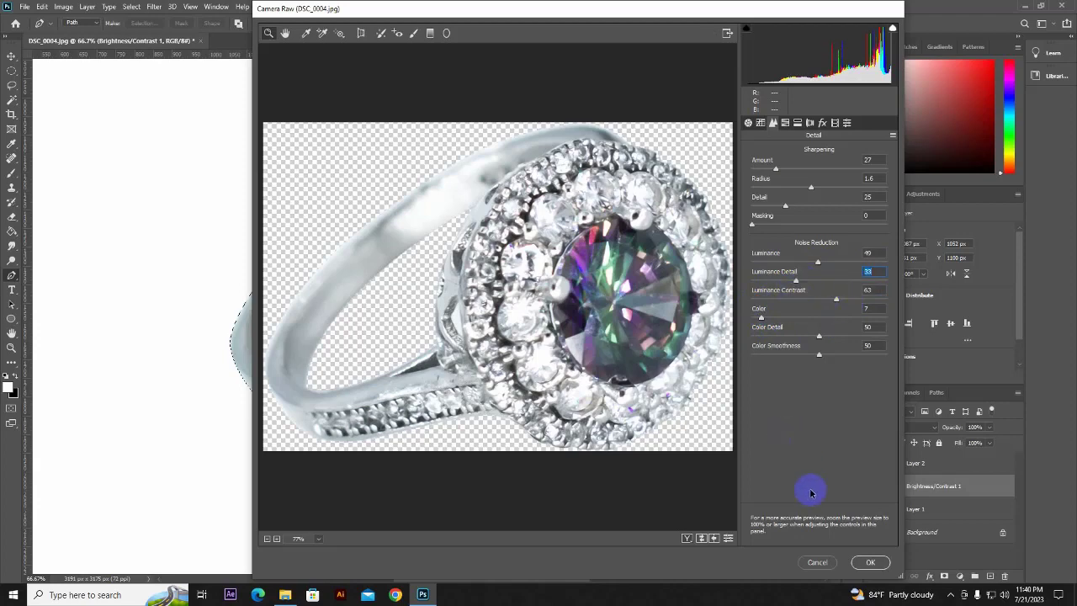
click(873, 563)
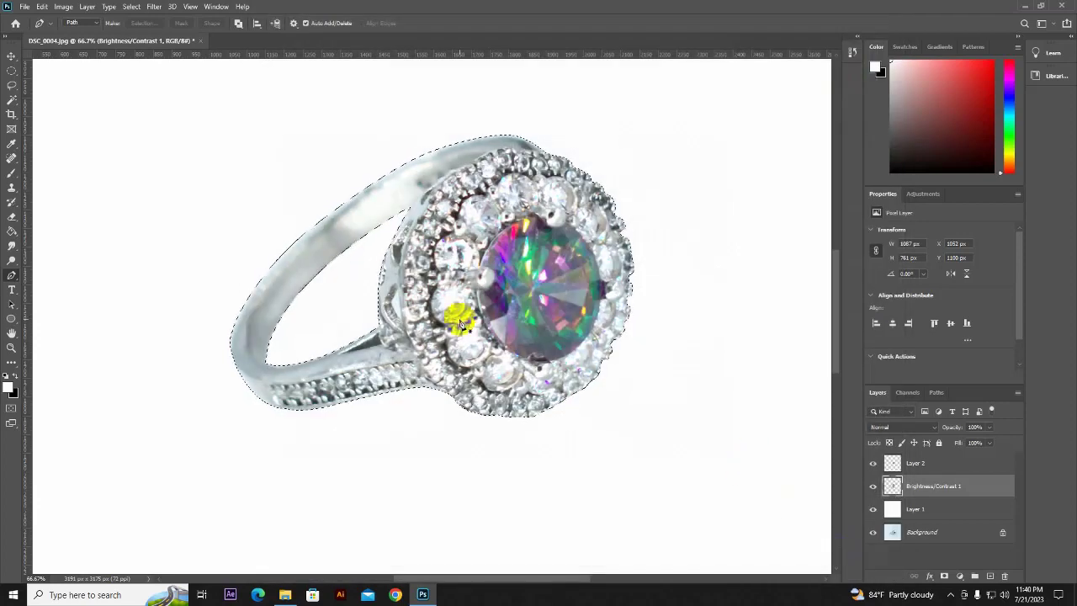
Deselect, activate Layer 2, and ready a smaller Spot Healing Brush over the large gem
key(ctrl+d)
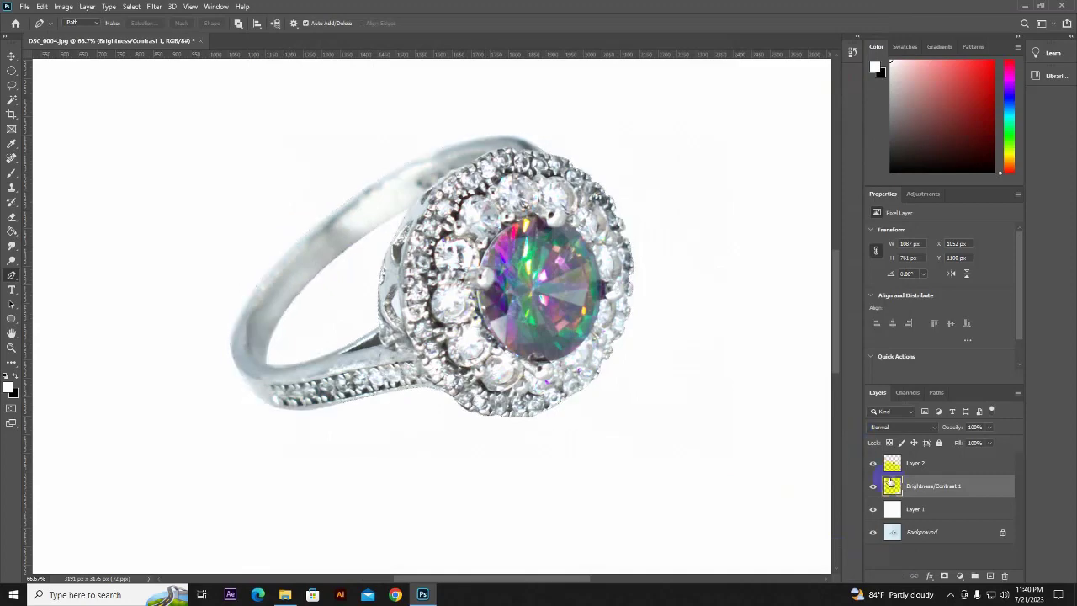
click(891, 462)
scroll(735, 378, up, 1)
scroll(471, 317, up, 1)
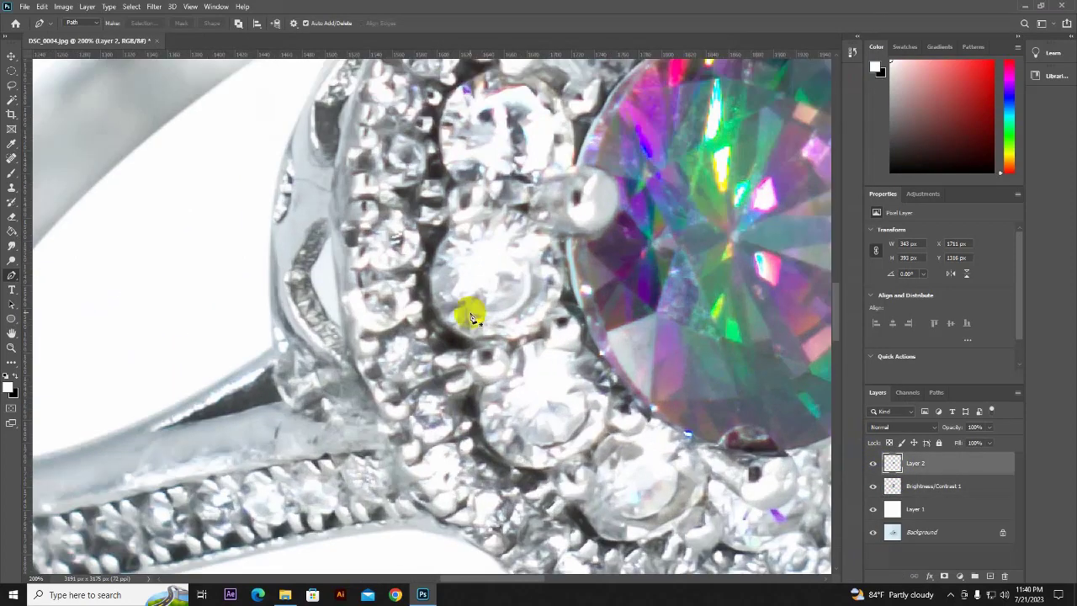
click(12, 157)
click(68, 158)
drag(511, 249, 383, 277)
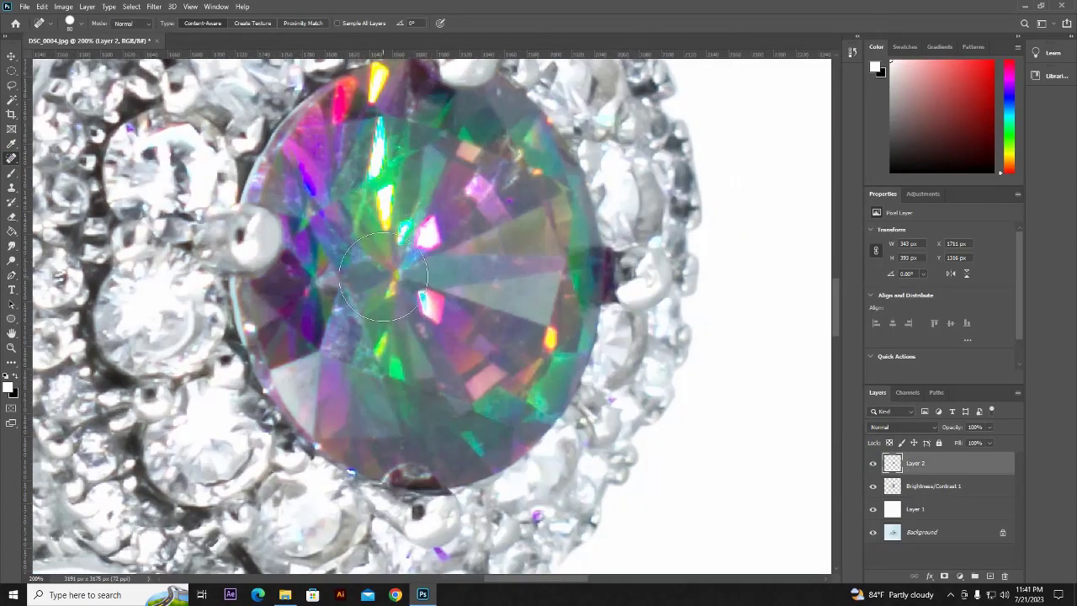
key(bracketleft)
key(bracketleft)
key(bracketleft)
Heal the dark spots, streak, and yellow and orange highlights on the gem
click(380, 353)
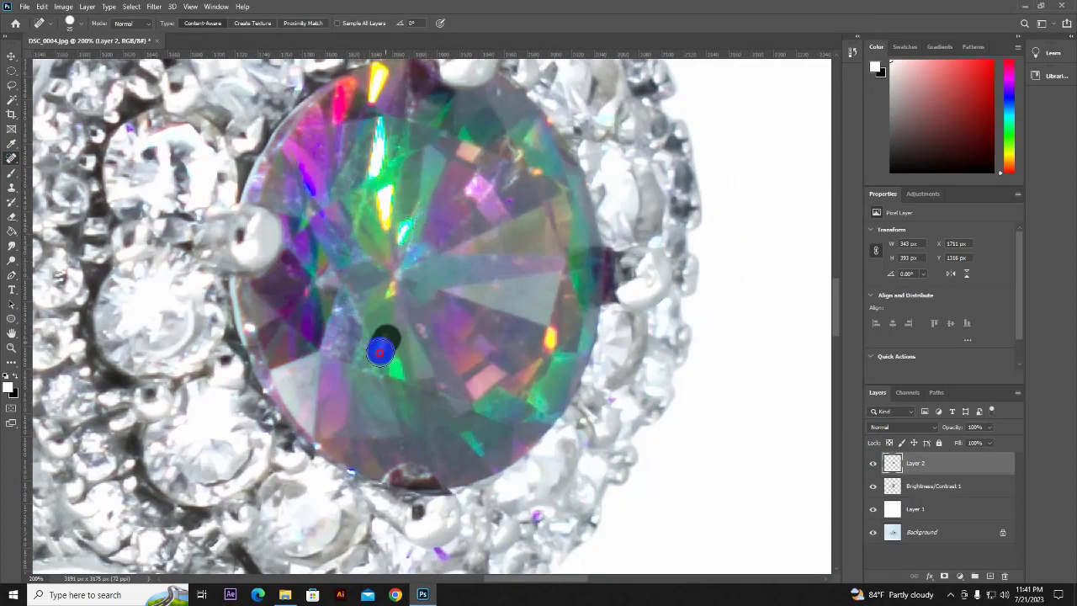
click(391, 207)
drag(378, 181, 372, 126)
scroll(379, 109, up, 1)
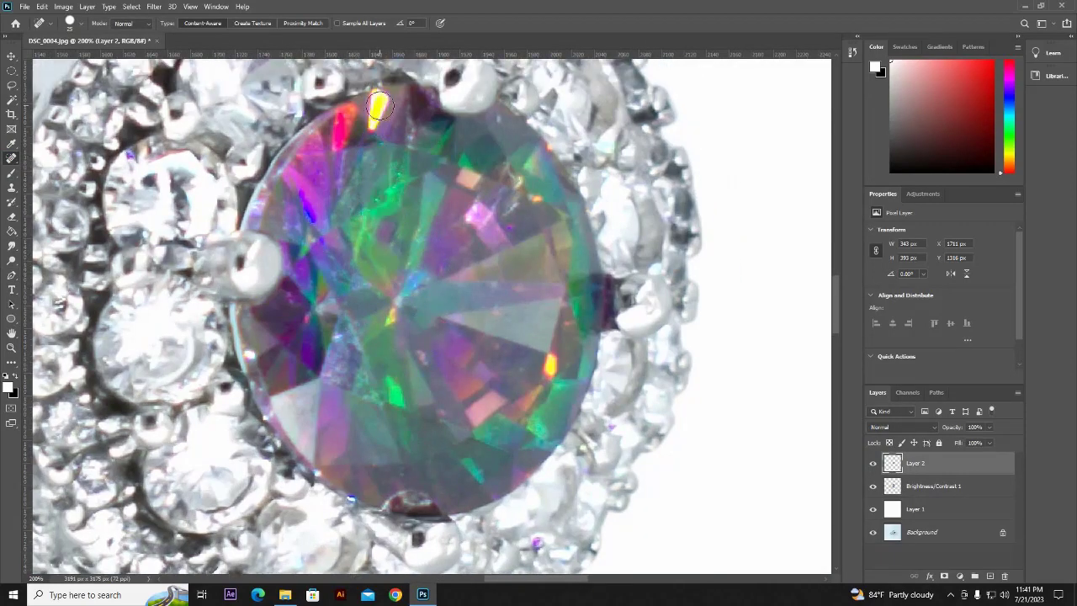
click(380, 101)
click(372, 131)
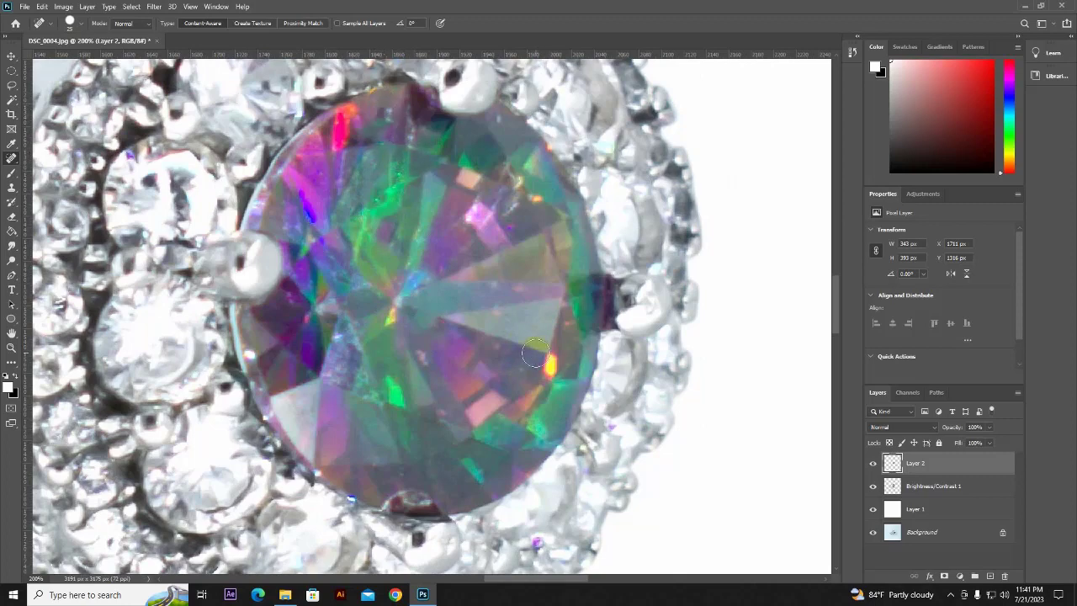
click(547, 361)
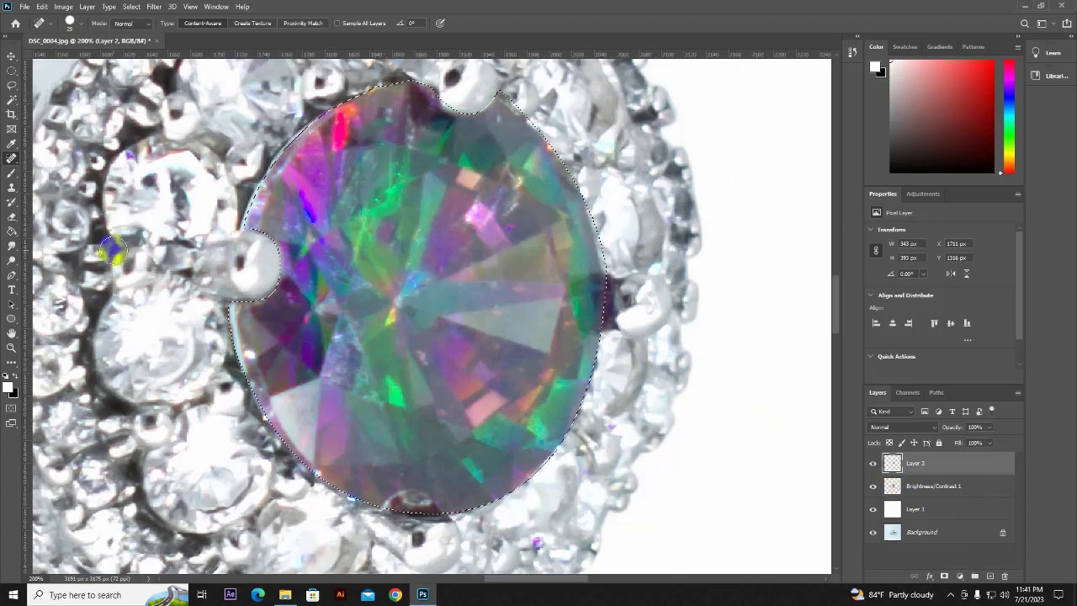
Smudge the gem's upper-left edge, then reselect the gem and its prongs
click(13, 247)
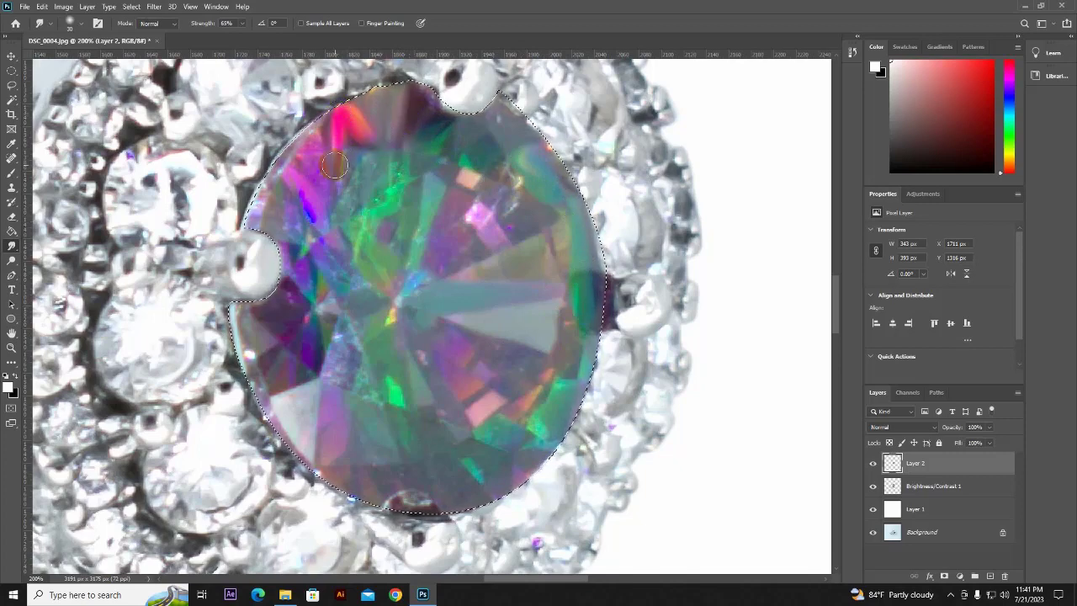
mouse_move(320, 143)
mouse_down()
mouse_move(294, 184)
mouse_move(240, 185)
mouse_up()
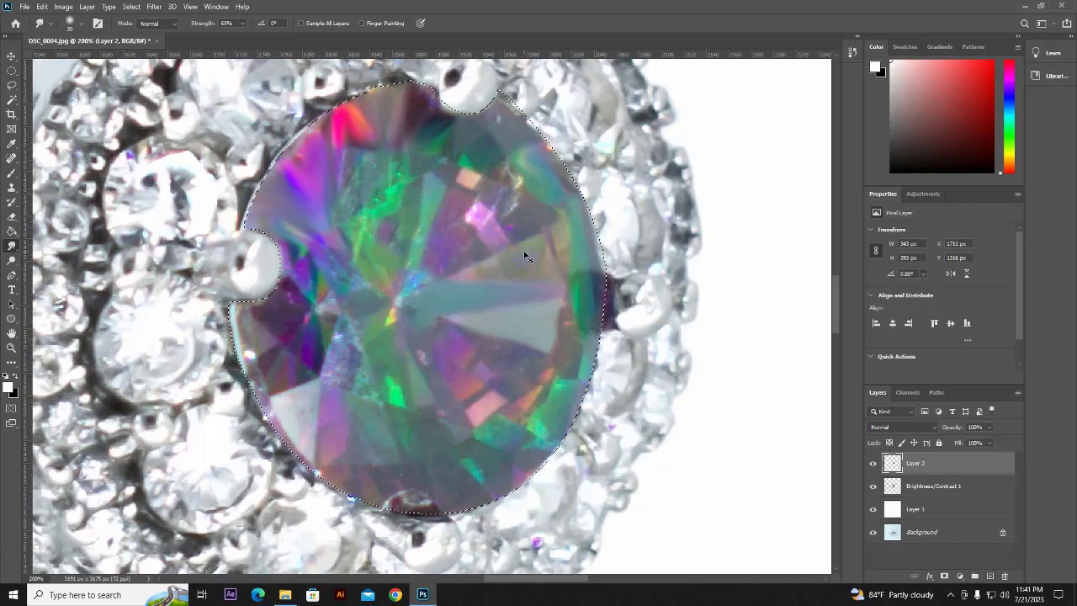
scroll(524, 252, up, 2)
scroll(524, 252, down, 5)
scroll(524, 257, down, 2)
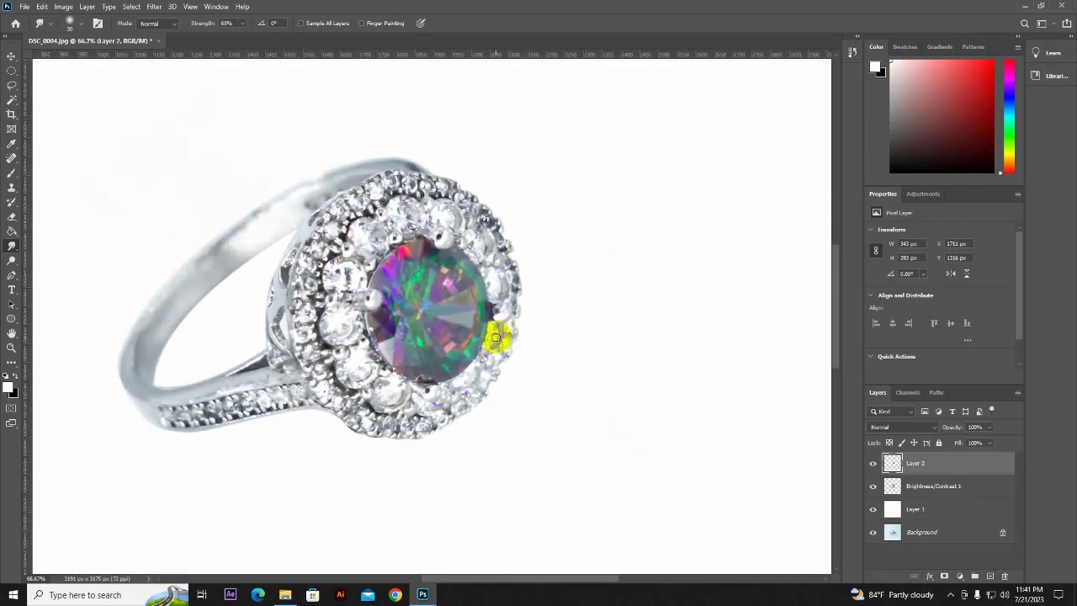
scroll(495, 337, up, 1)
scroll(495, 336, up, 1)
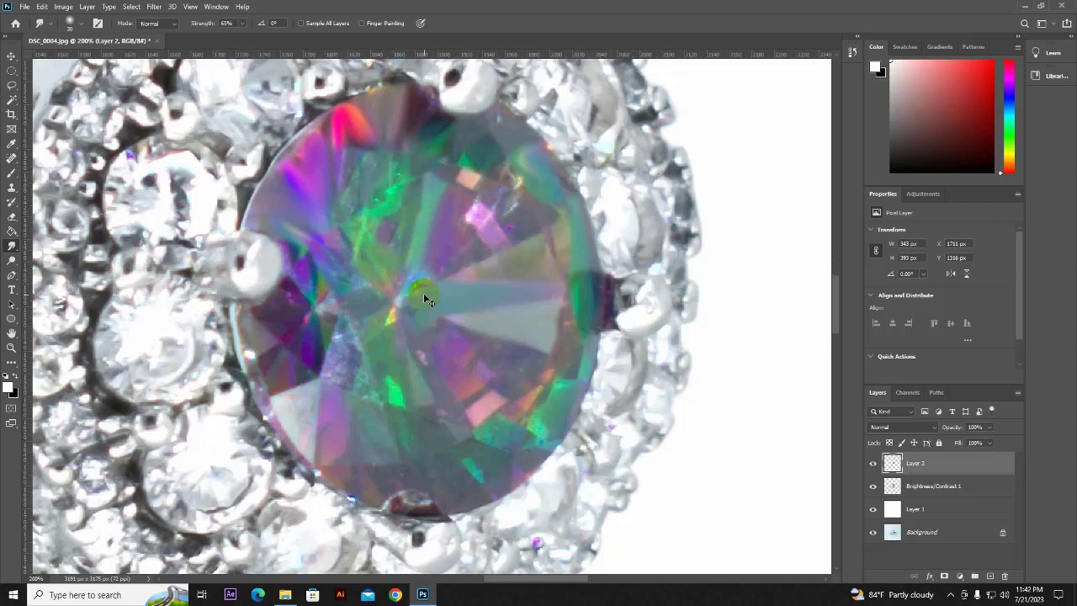
key(ctrl+shift+d)
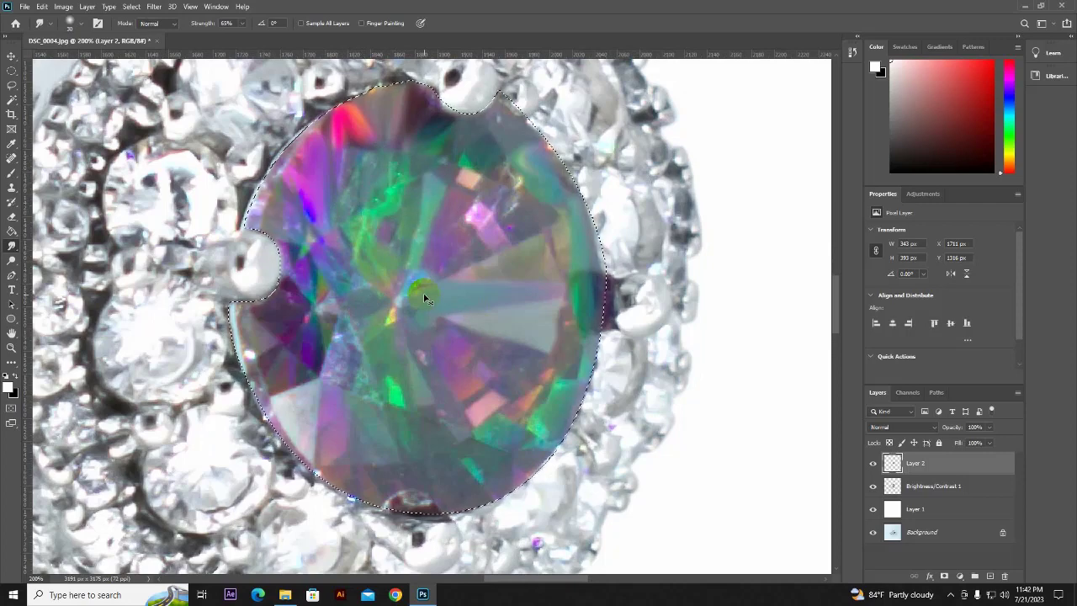
click(154, 7)
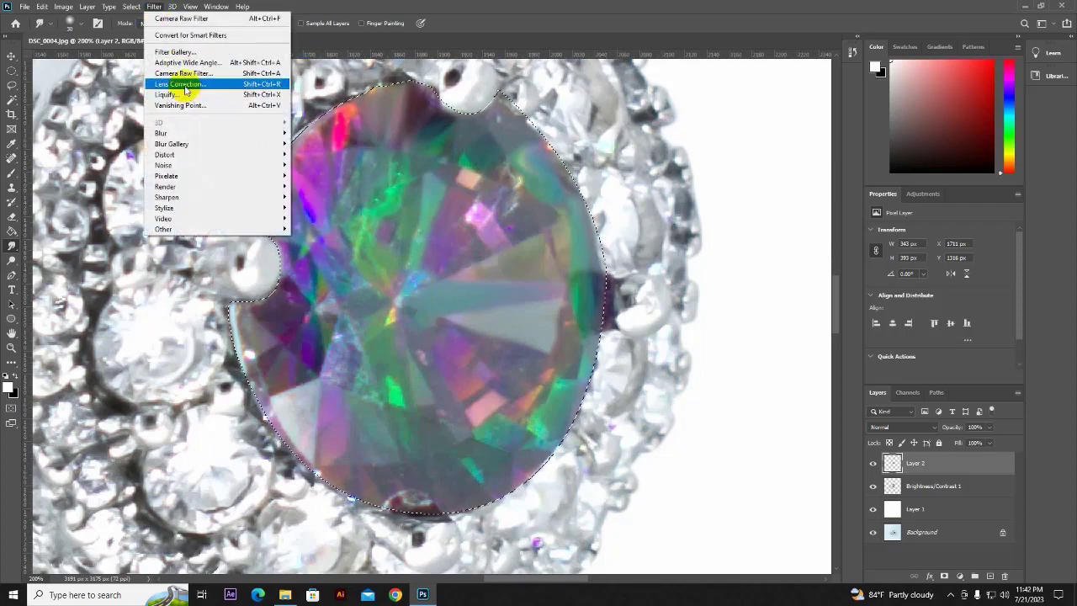
In Camera Raw on the gem, raise sharpening to 14 and clarity to +100
click(195, 87)
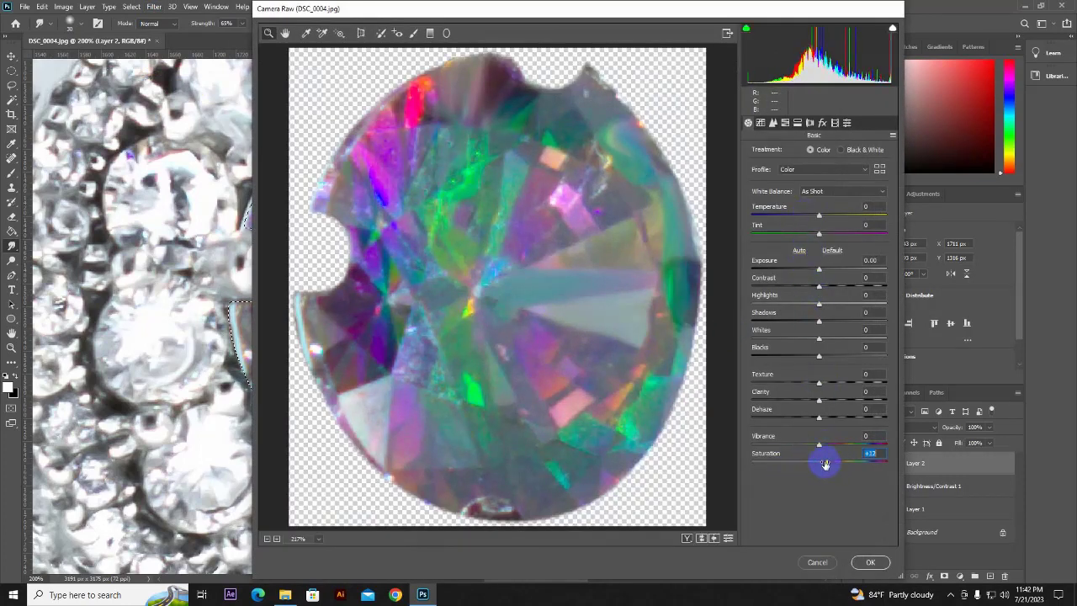
click(773, 123)
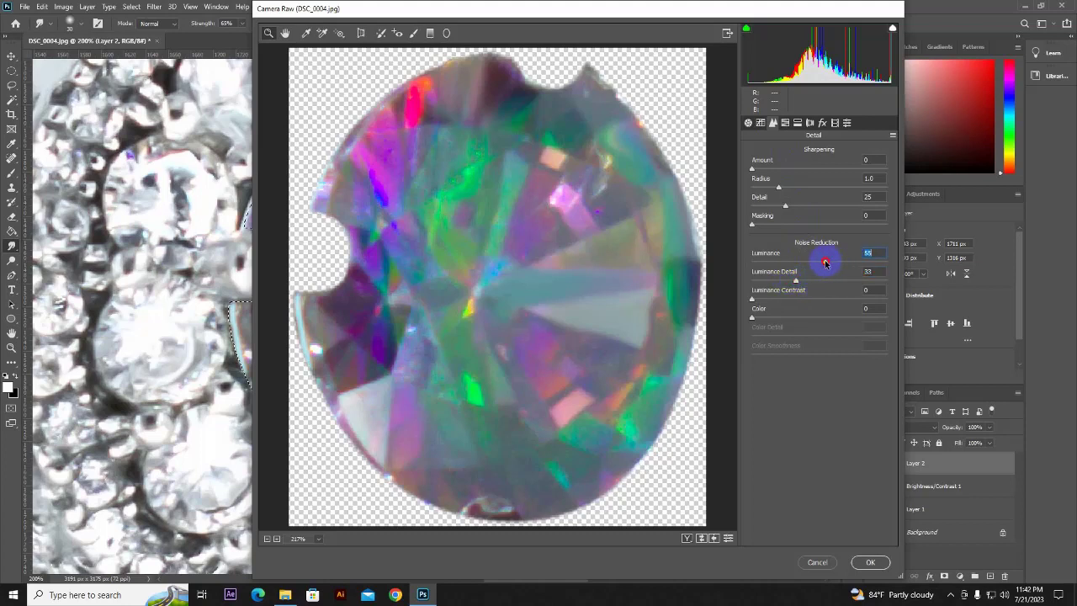
drag(752, 169, 770, 171)
click(748, 123)
mouse_move(827, 406)
mouse_down()
mouse_move(889, 396)
mouse_move(869, 400)
mouse_up()
click(785, 123)
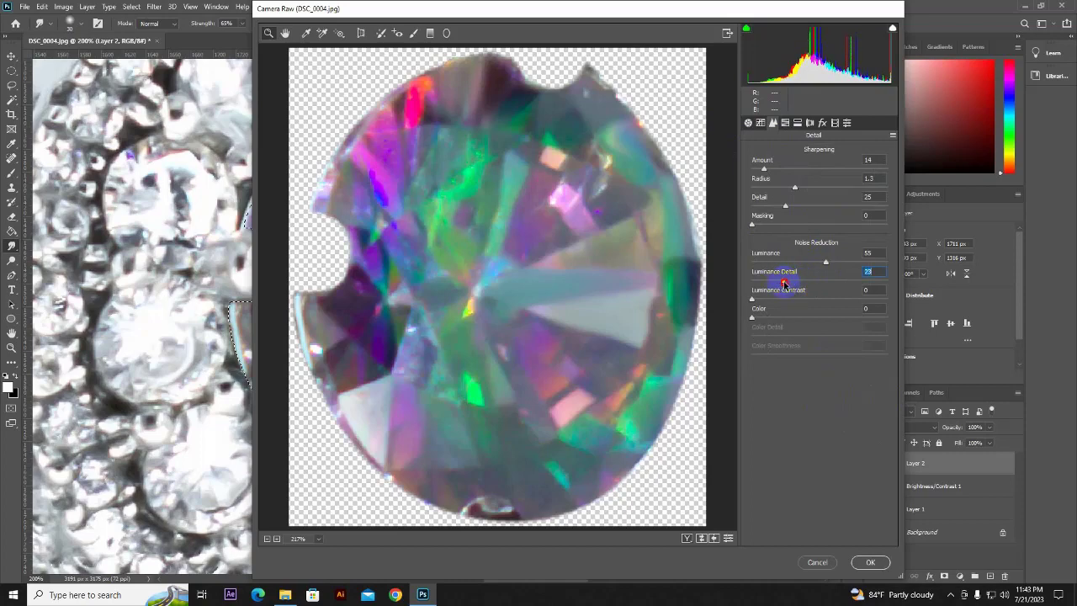
Apply the Camera Raw edits, then sharpen the gem with Unsharp Mask 99%, radius 7.5, threshold 24
click(866, 562)
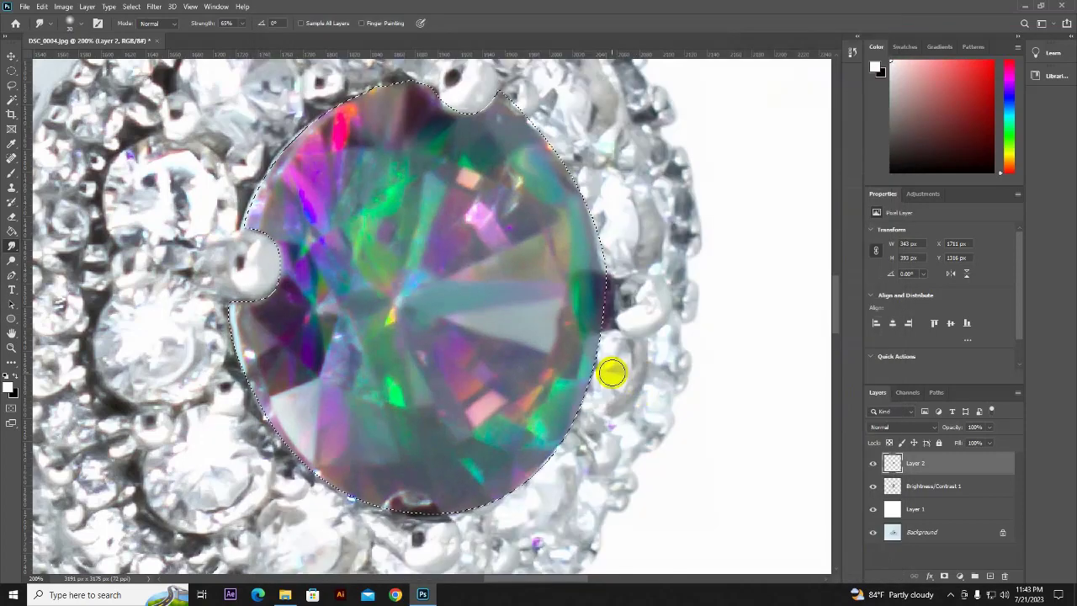
key(ctrl+minus)
key(ctrl+minus)
click(126, 7)
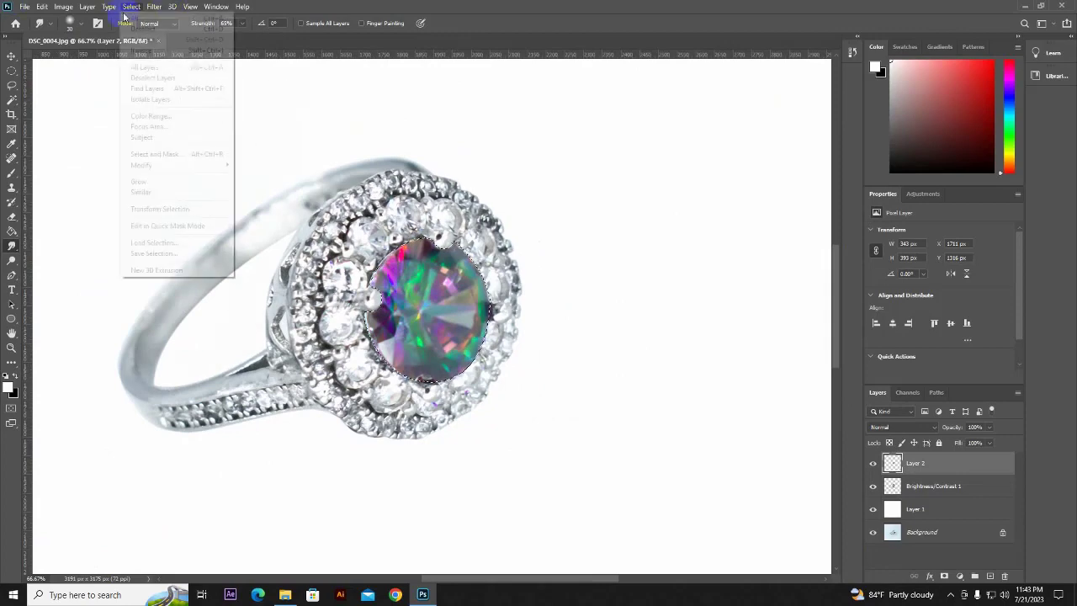
click(154, 6)
mouse_move(188, 187)
click(323, 252)
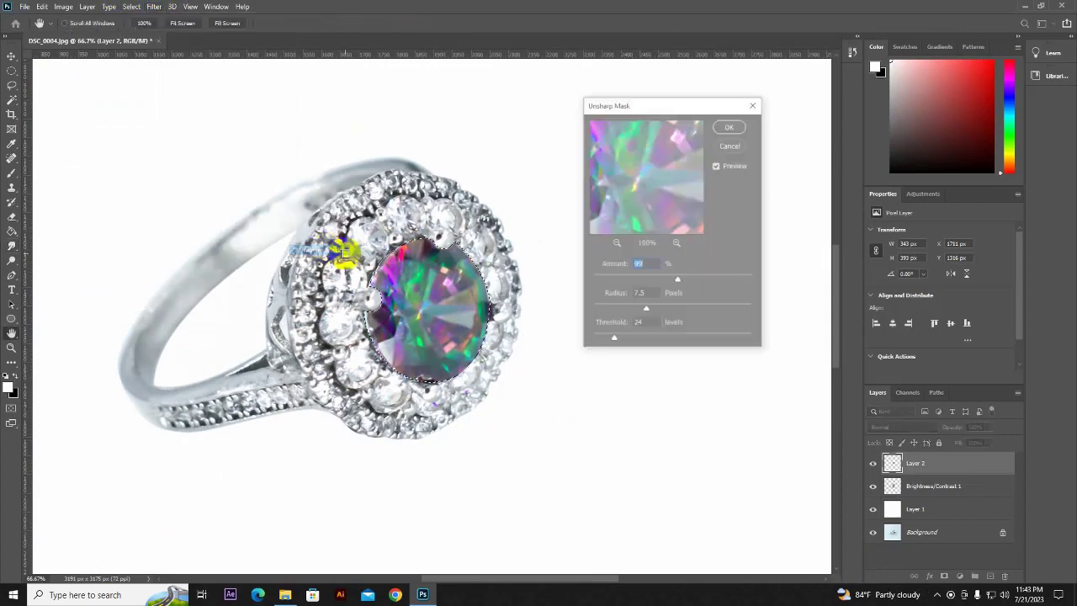
drag(647, 177, 716, 216)
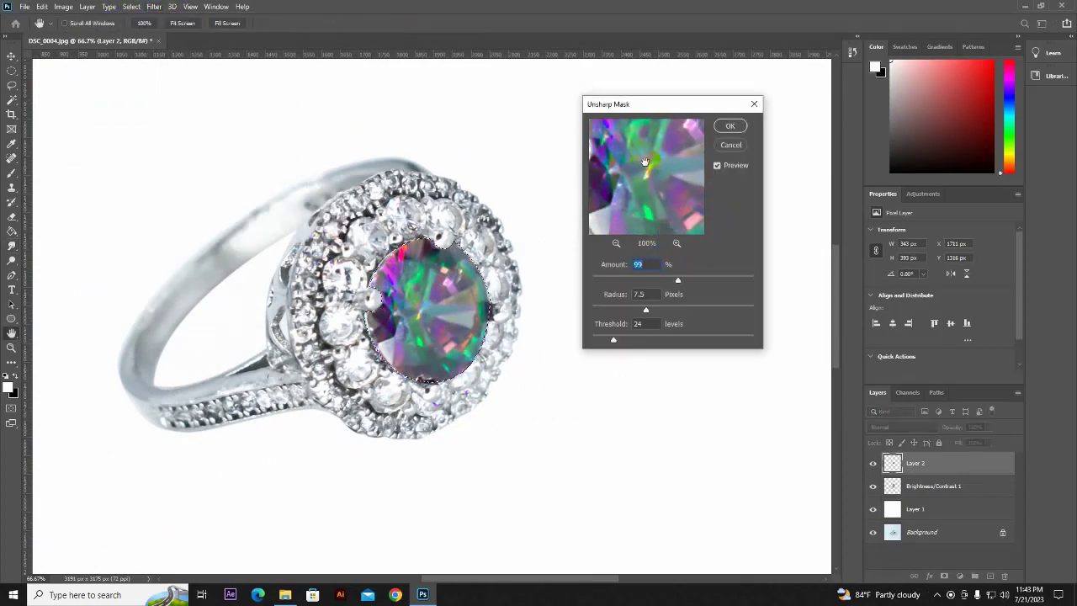
click(730, 125)
scroll(548, 330, down, 3)
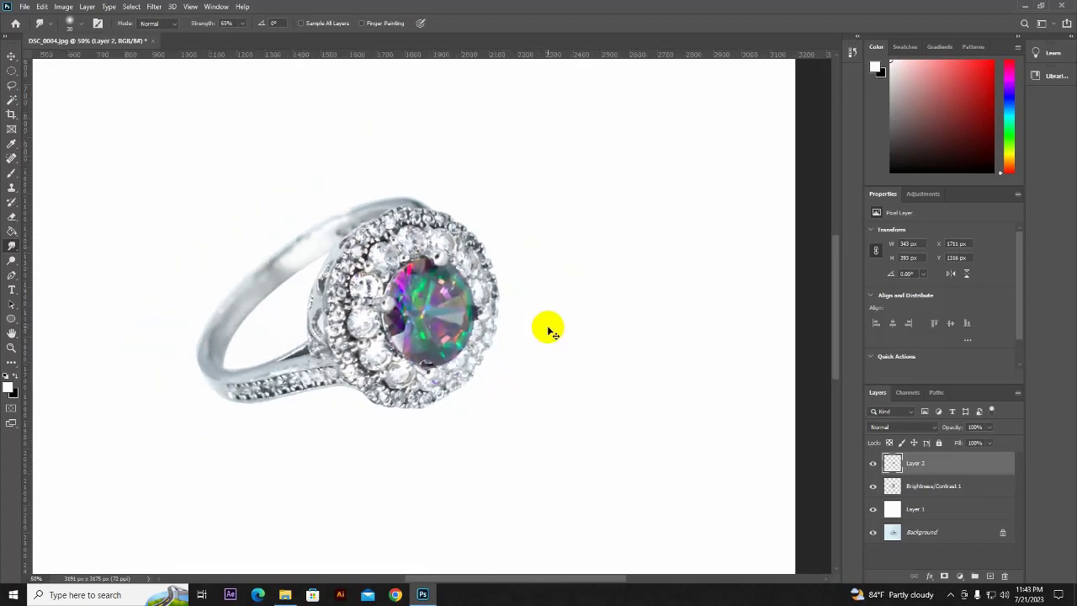
On Brightness/Contrast 1, outline the gap beside the setting with a path and delete its white patch
scroll(549, 329, up, 1)
scroll(548, 330, up, 1)
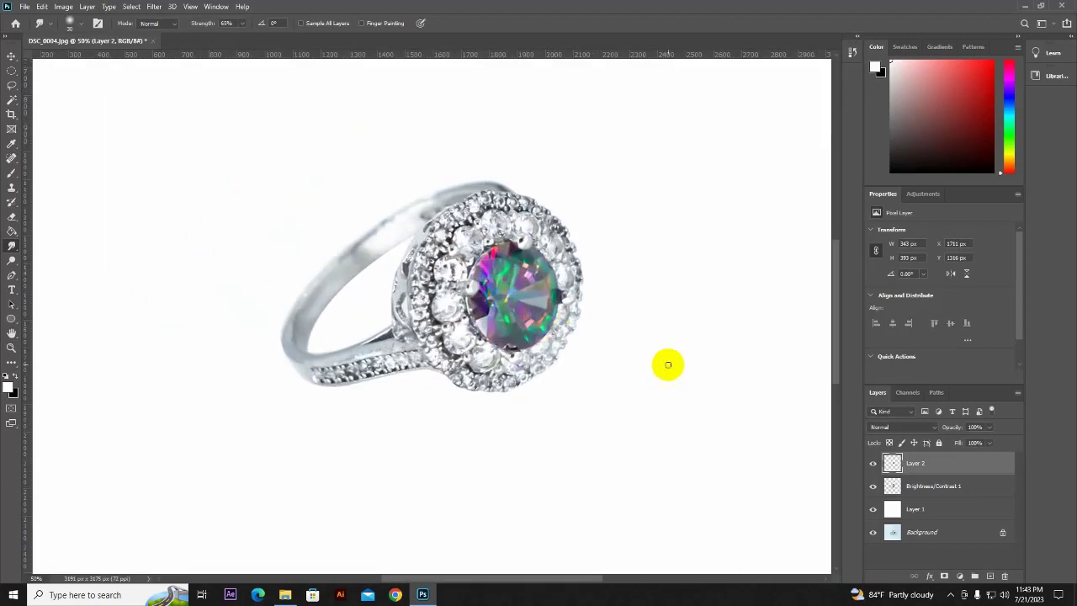
click(893, 486)
key(ctrl+d)
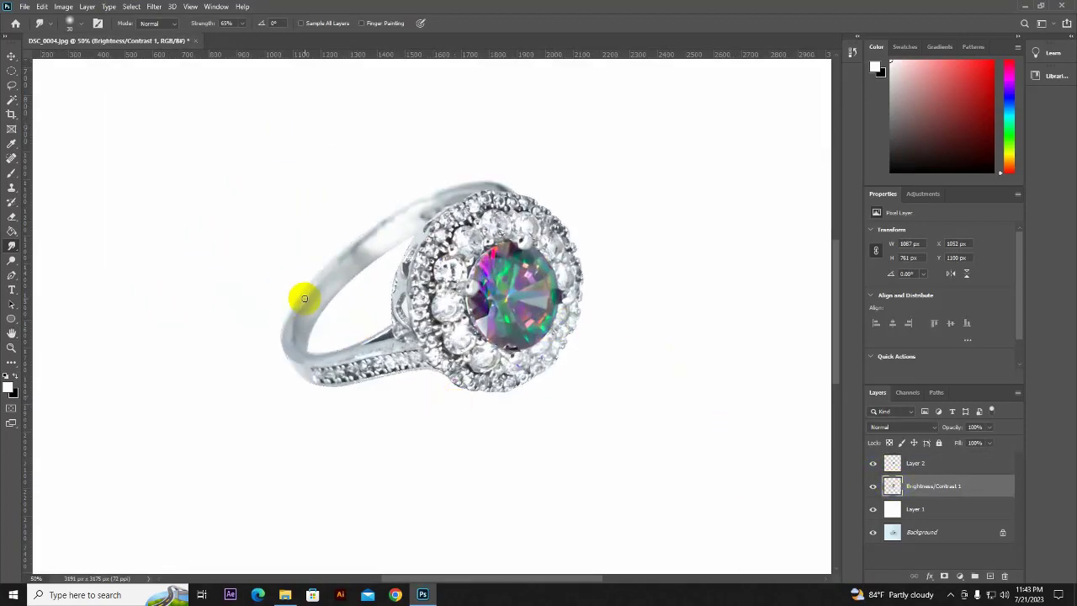
click(12, 275)
scroll(405, 291, up, 1)
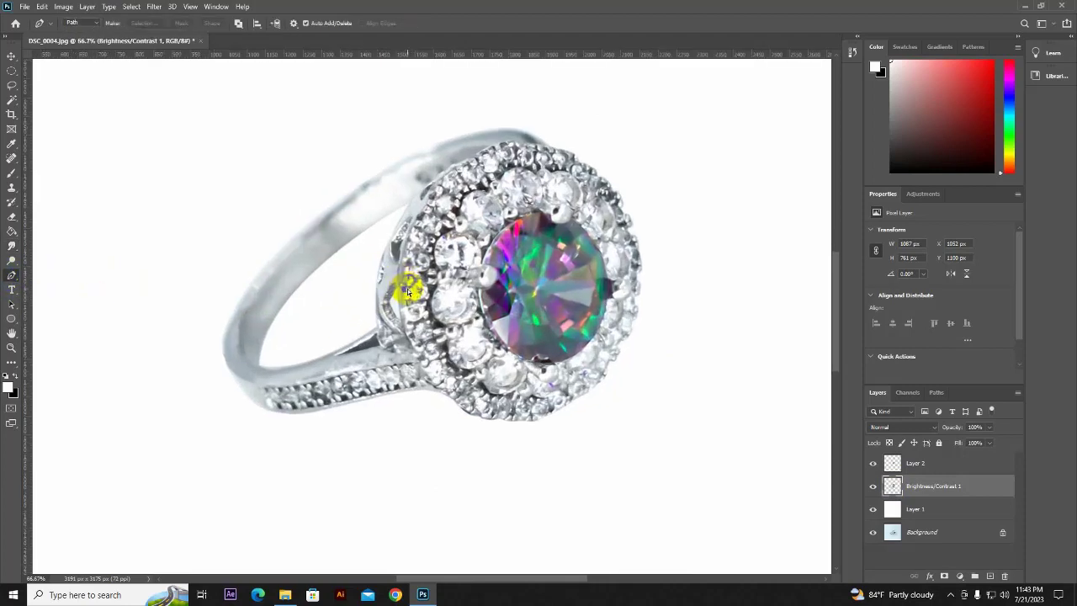
scroll(404, 286, up, 1)
drag(337, 267, 344, 292)
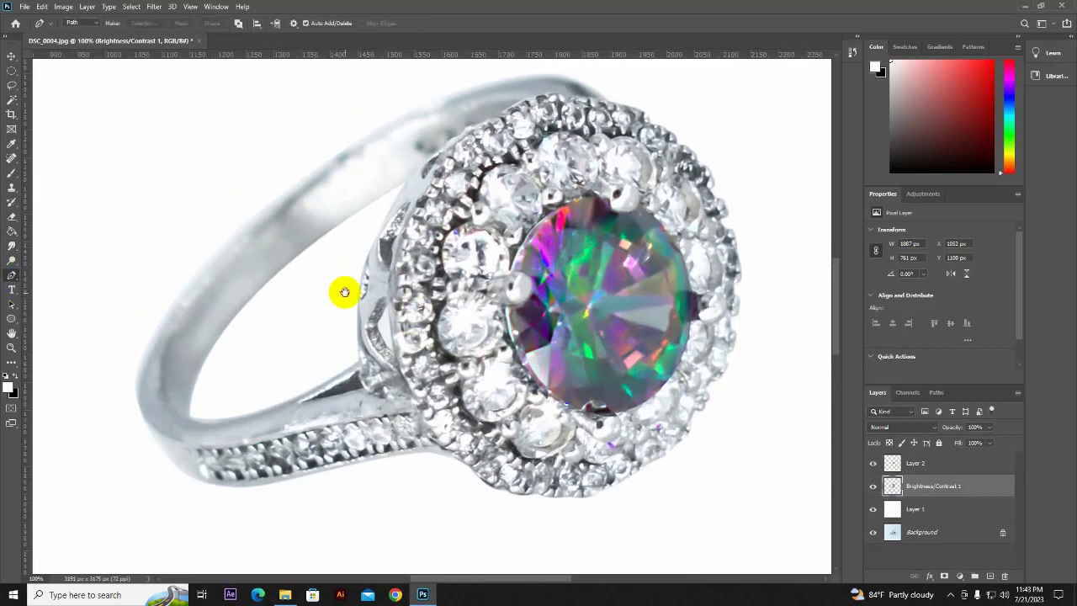
click(393, 350)
click(388, 301)
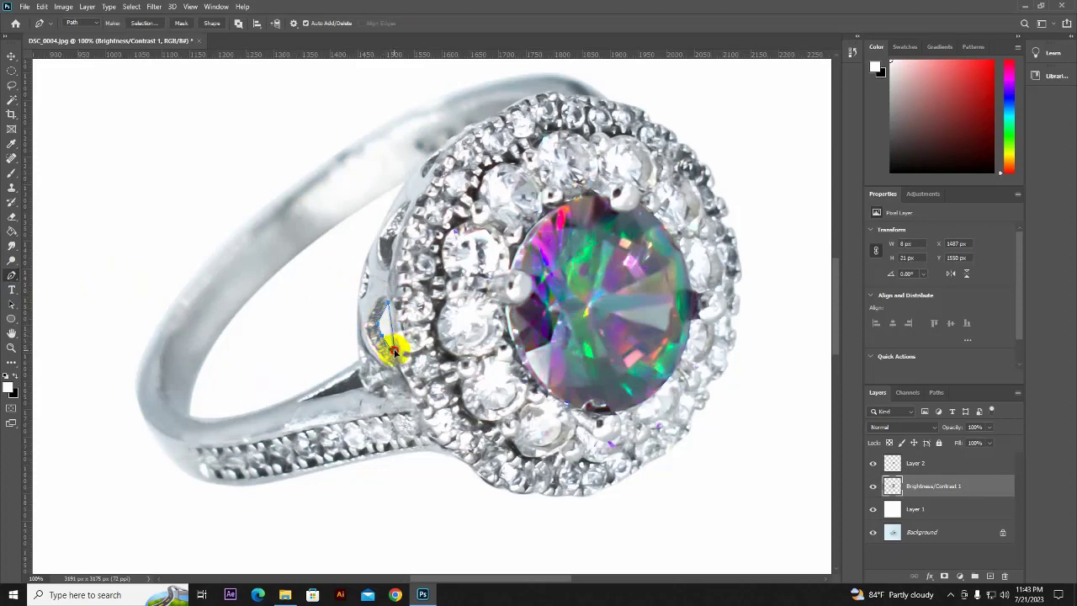
right_click(386, 323)
click(411, 373)
click(584, 160)
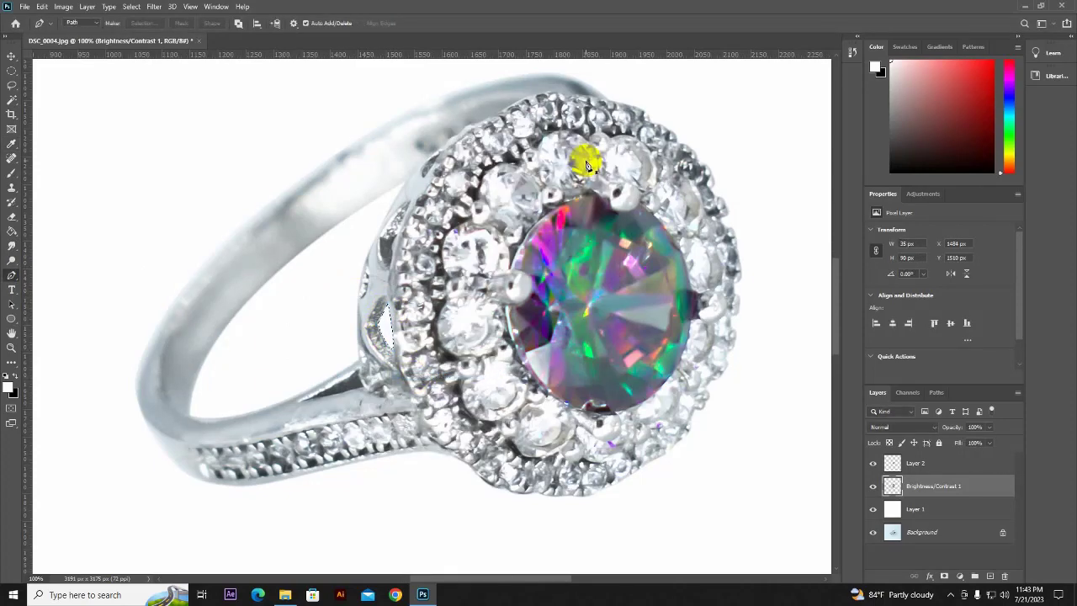
key(Delete)
key(ctrl+d)
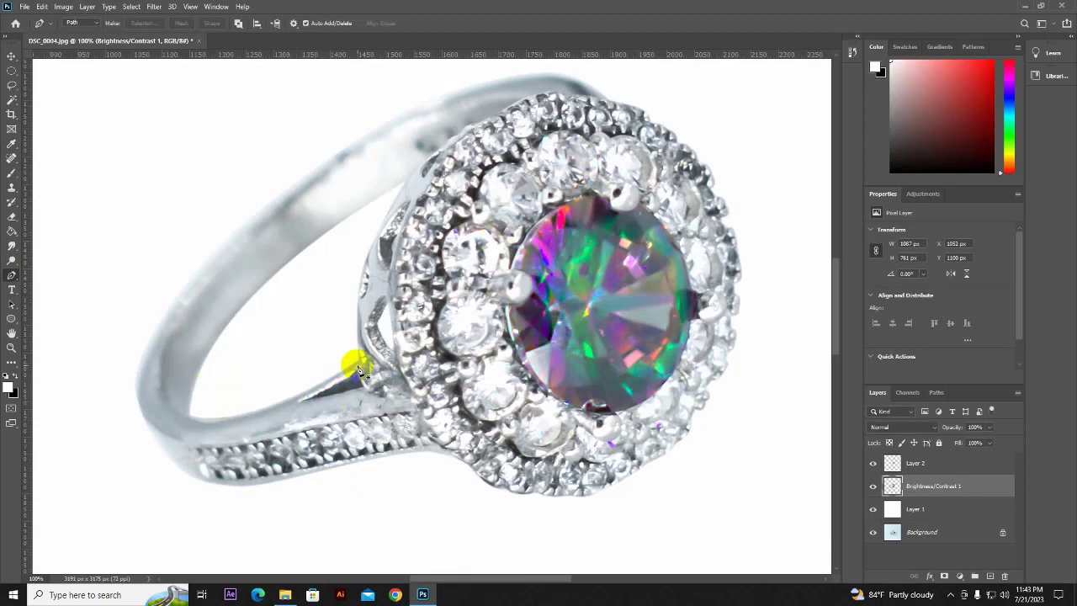
Select the gap under the setting and smudge away its blue fringe, then deselect
click(357, 369)
click(298, 401)
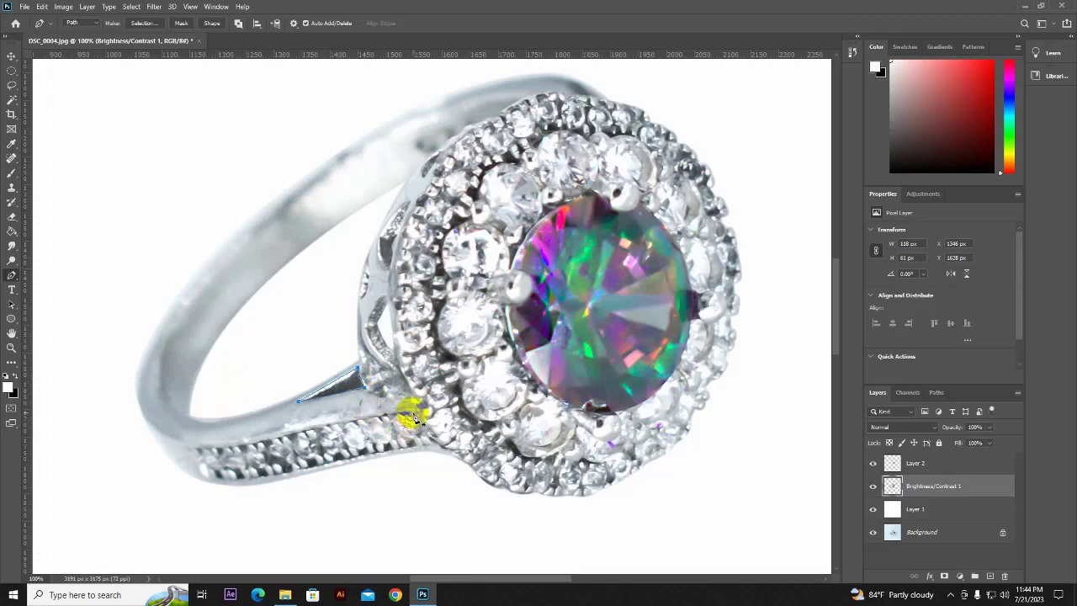
right_click(348, 402)
click(396, 182)
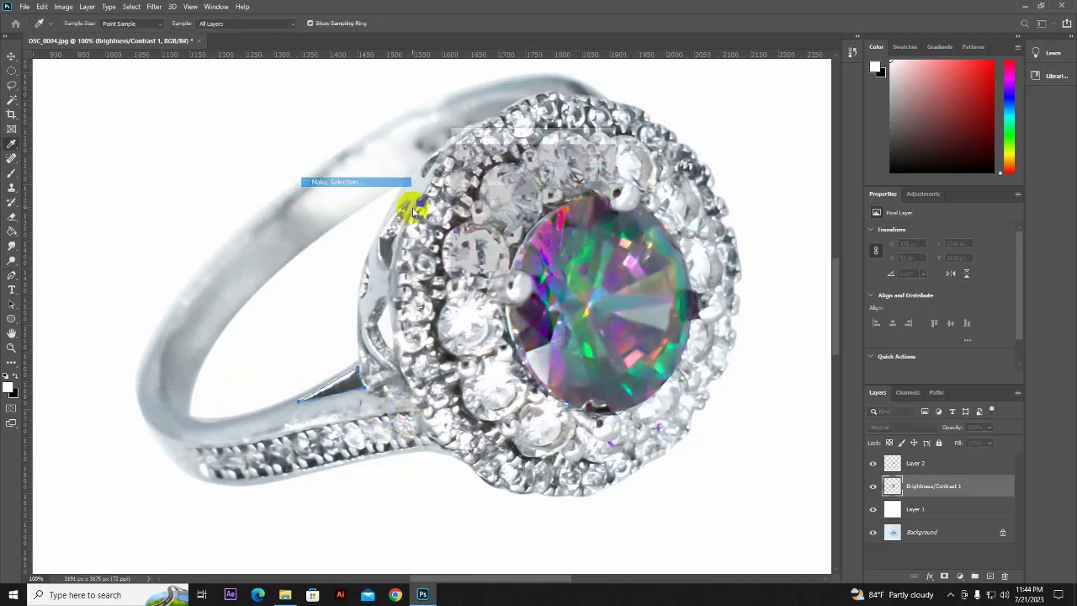
key(Return)
click(12, 245)
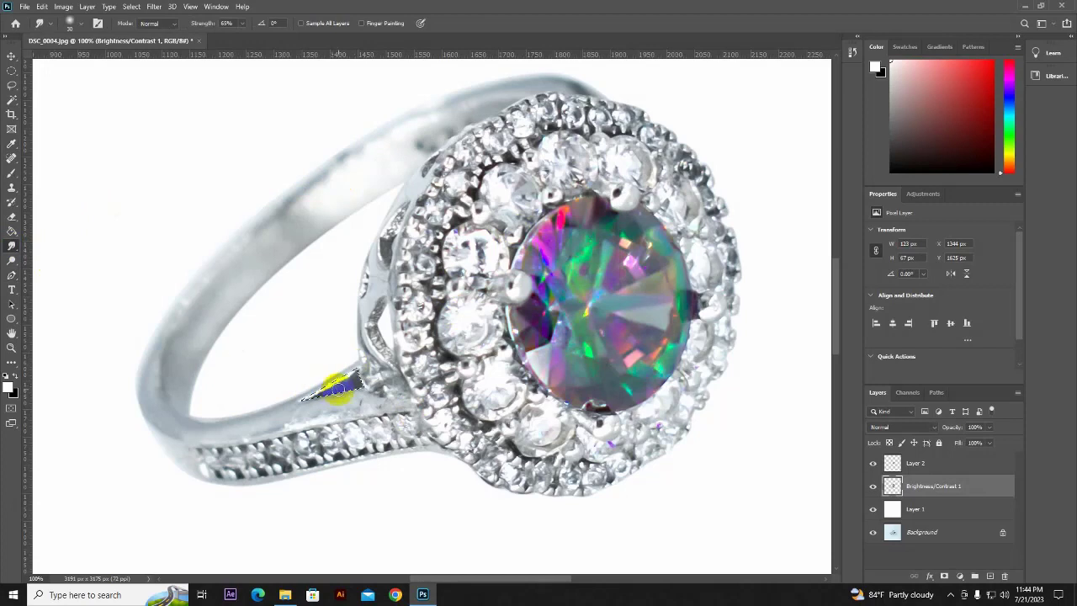
mouse_move(352, 385)
mouse_down()
mouse_move(307, 392)
mouse_move(338, 387)
mouse_up()
key(ctrl+d)
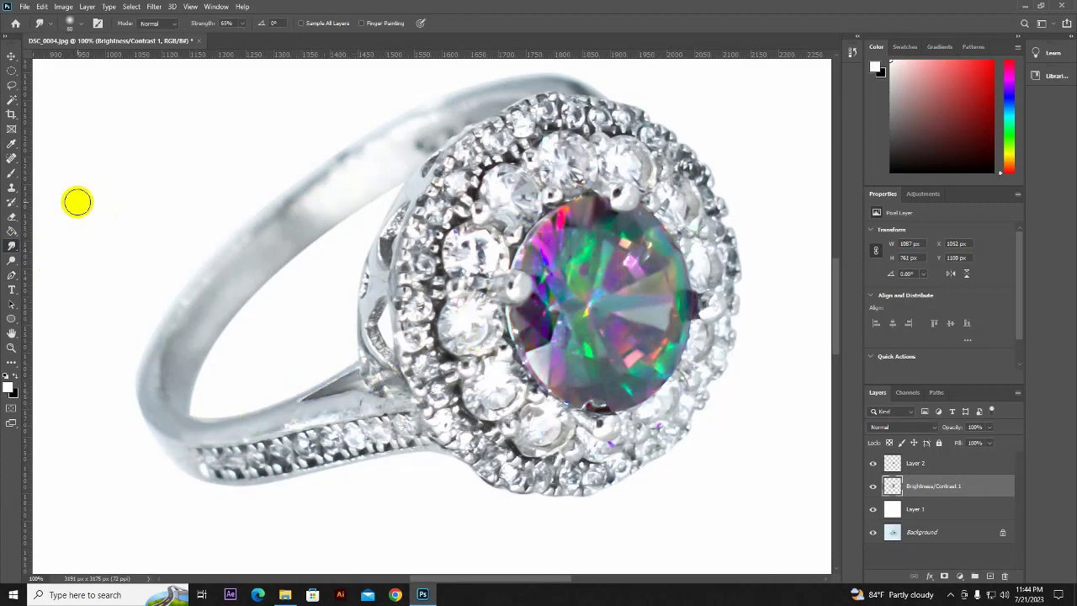
Trace a closed pen path around the outer ring band up to the head
click(13, 274)
click(363, 364)
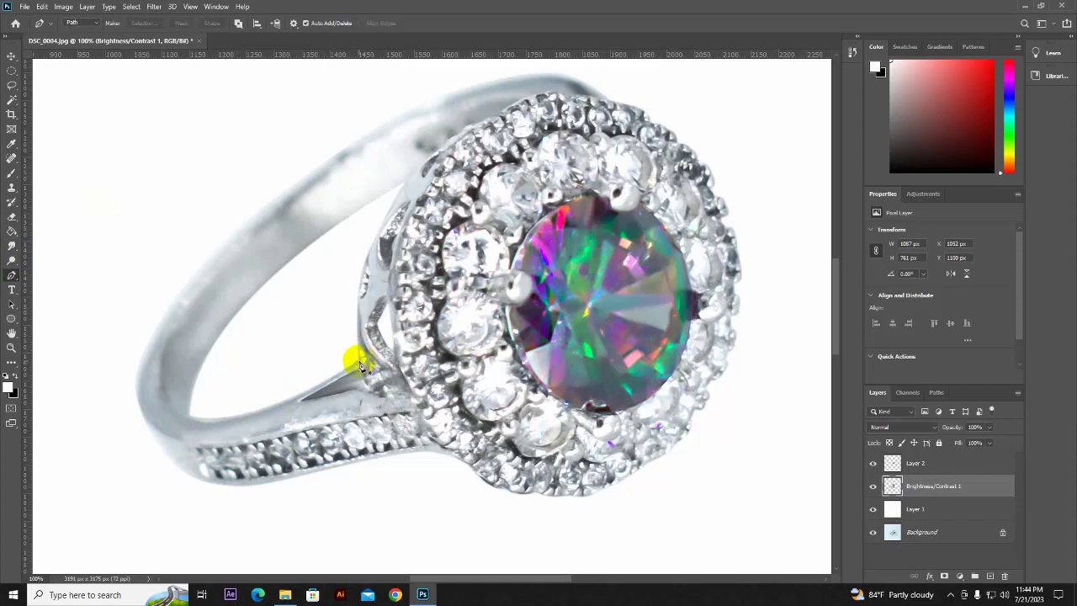
drag(186, 414, 134, 392)
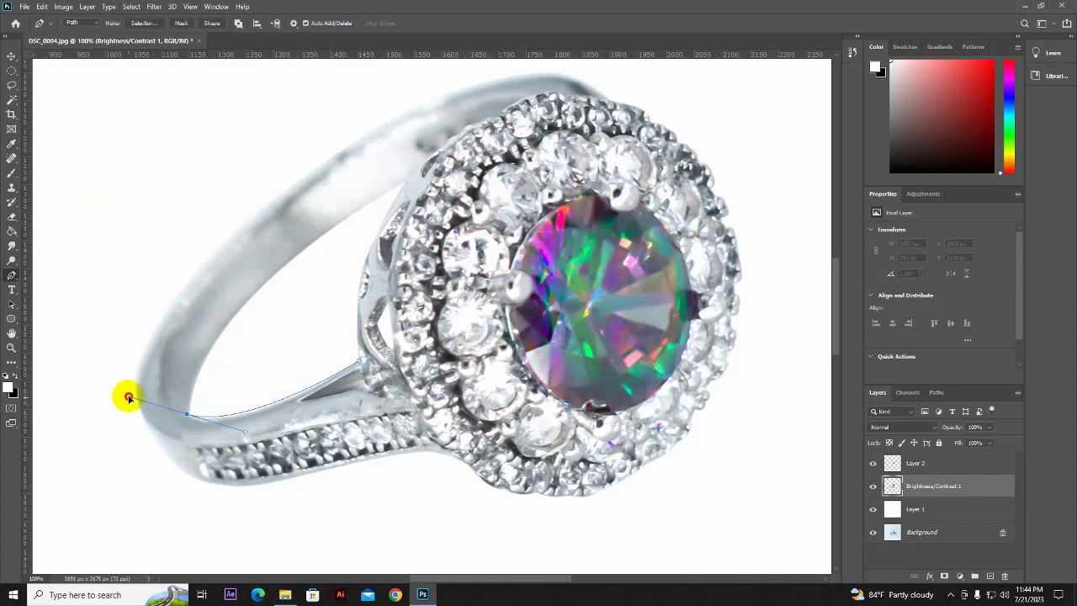
drag(165, 343, 185, 306)
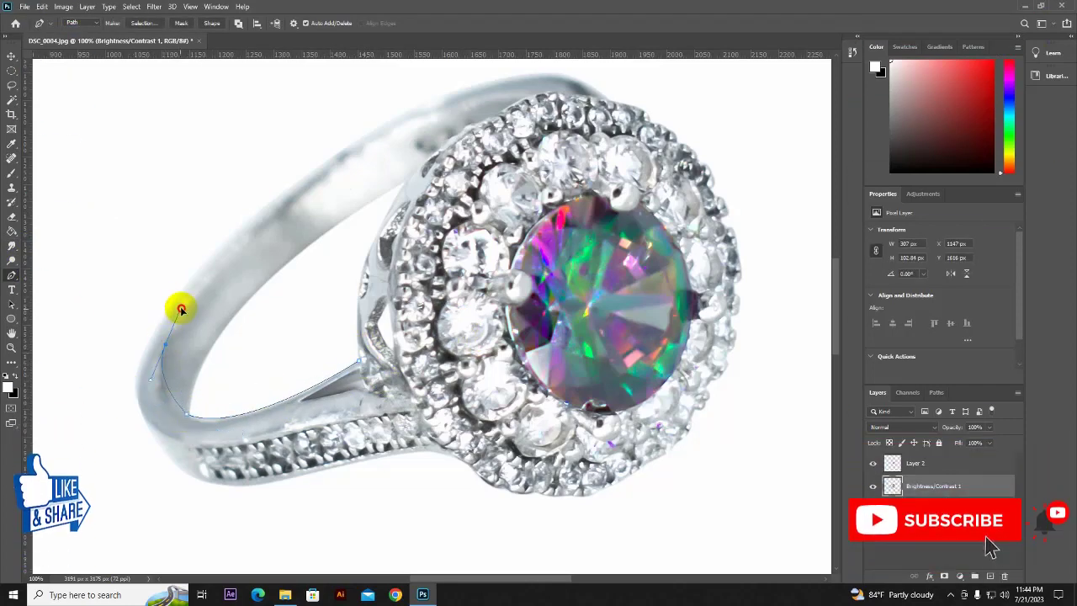
drag(403, 128, 527, 81)
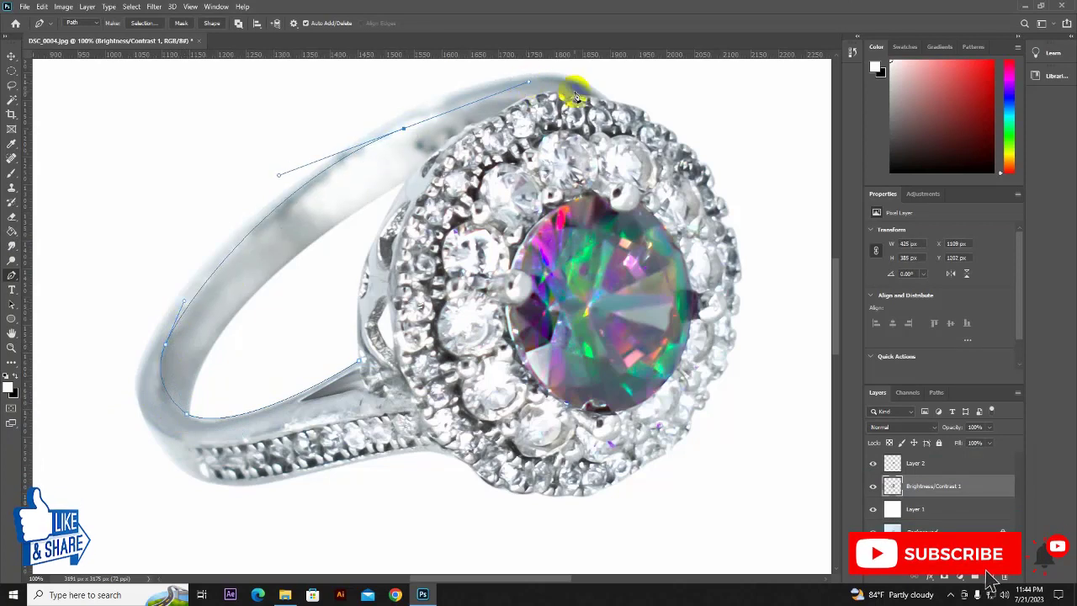
click(606, 98)
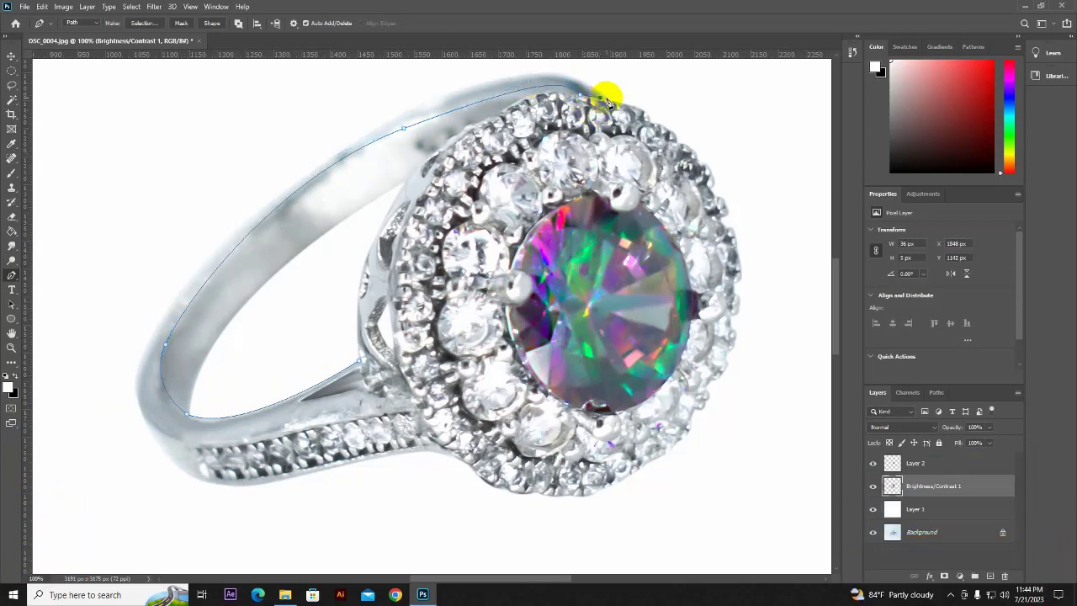
drag(622, 84, 654, 142)
click(654, 136)
click(389, 121)
click(79, 368)
click(105, 490)
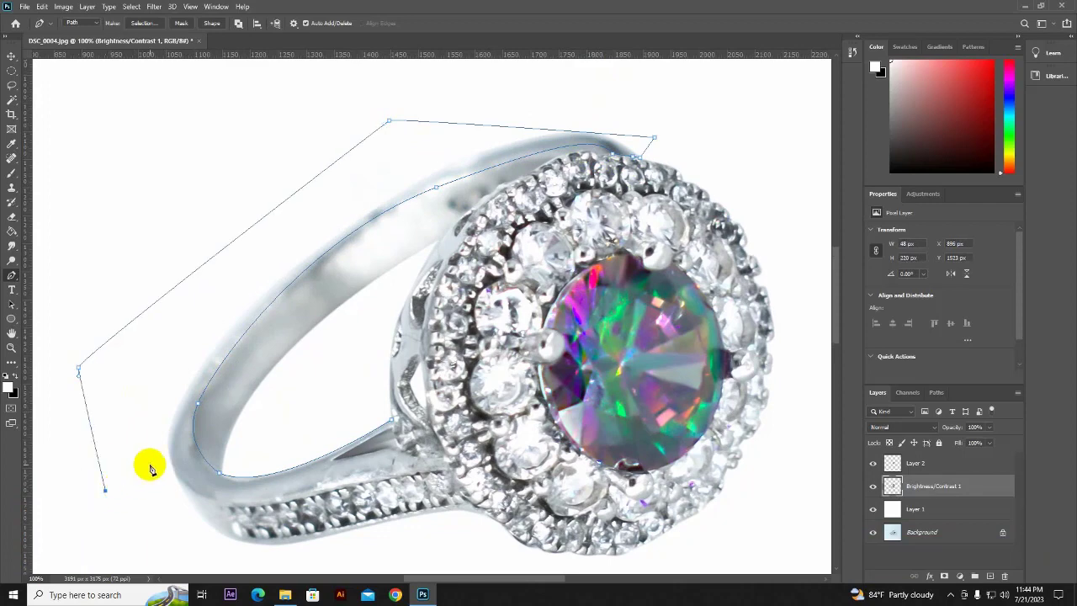
click(173, 477)
click(185, 396)
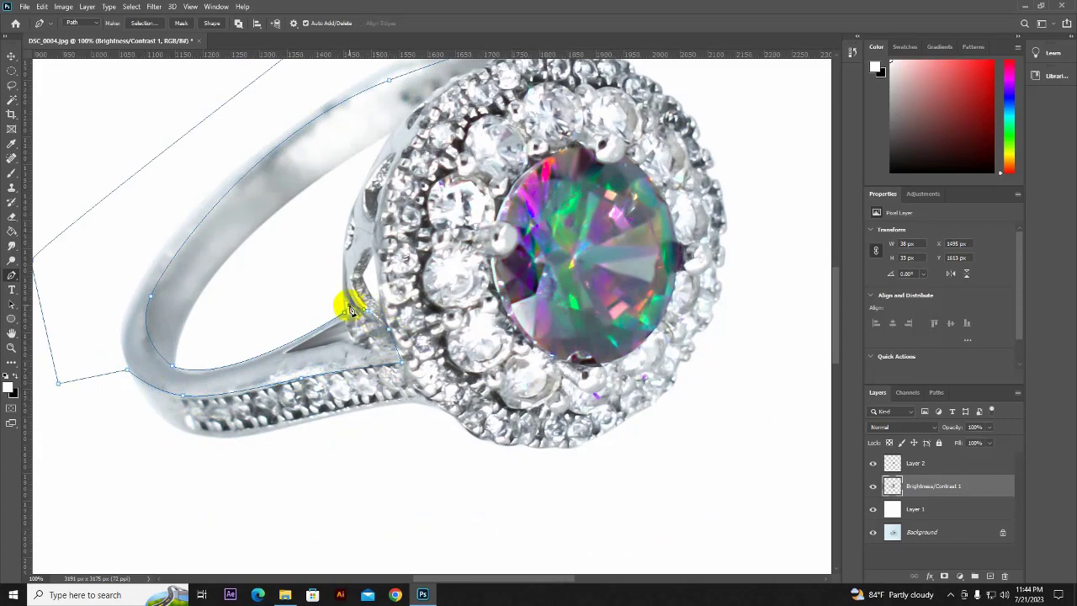
Turn the band path into a selection and add the new Layer 3 for retouching
right_click(346, 350)
click(370, 150)
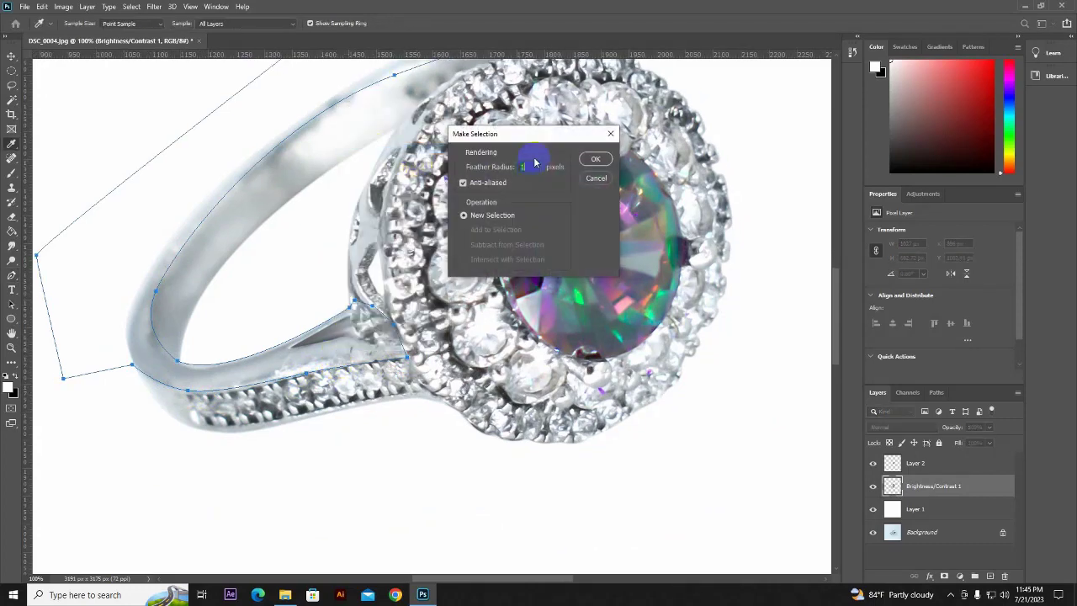
key(Return)
key(ctrl+j)
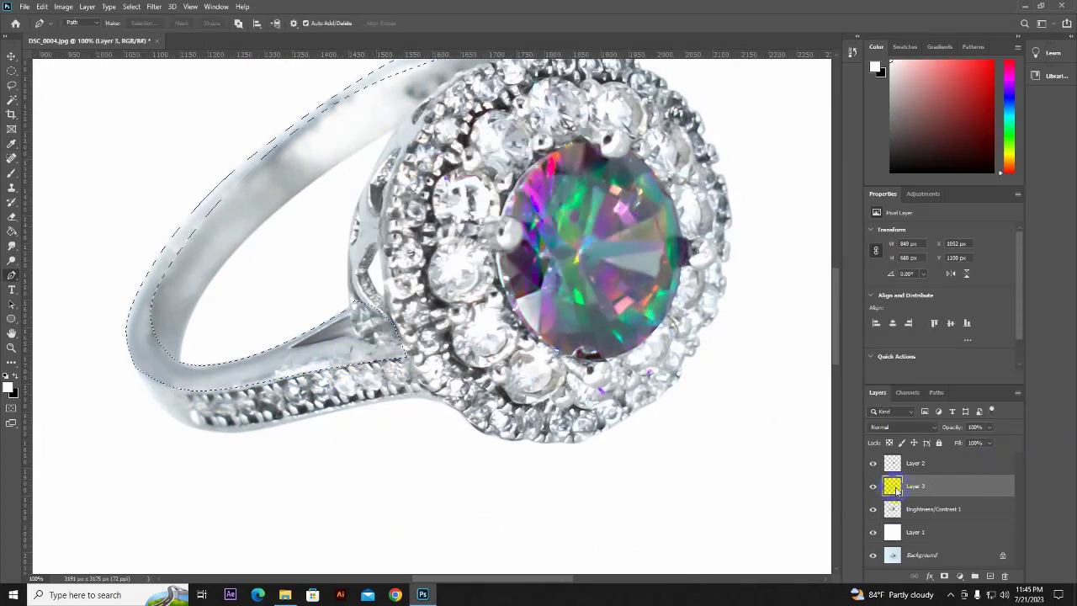
key(ctrl+d)
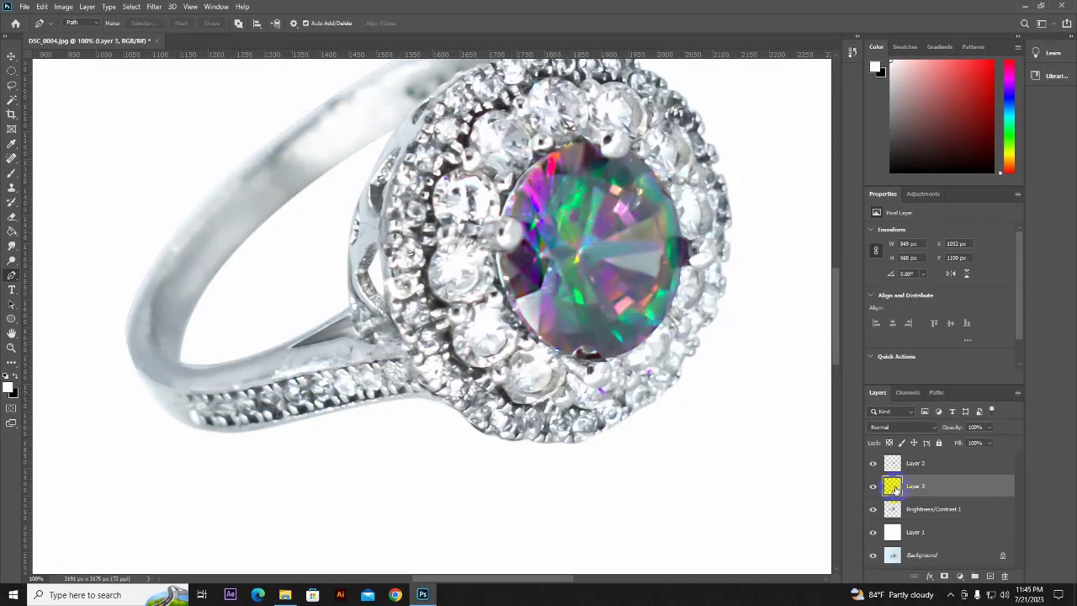
ctrl+click(892, 486)
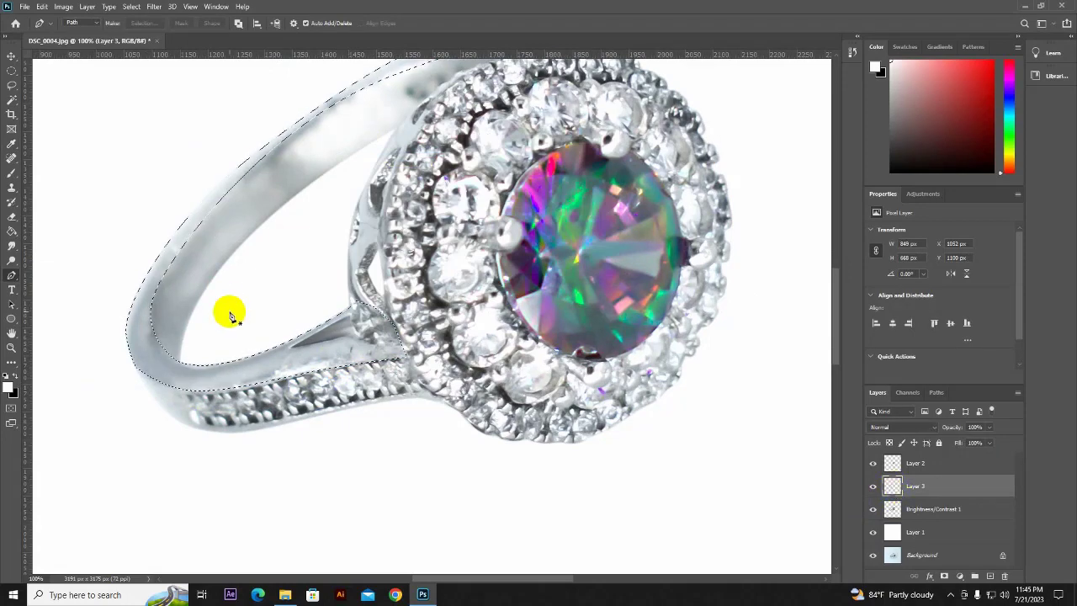
Blend the shading along the outer and upper band with a soft Mixer Brush preset
right_click(12, 172)
click(65, 204)
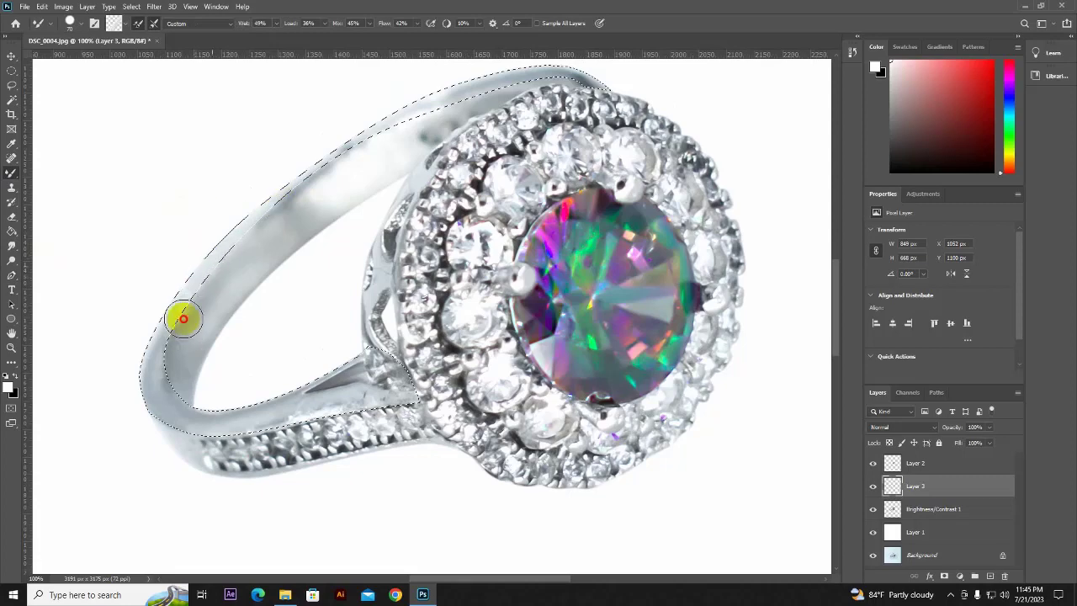
right_click(12, 172)
click(64, 204)
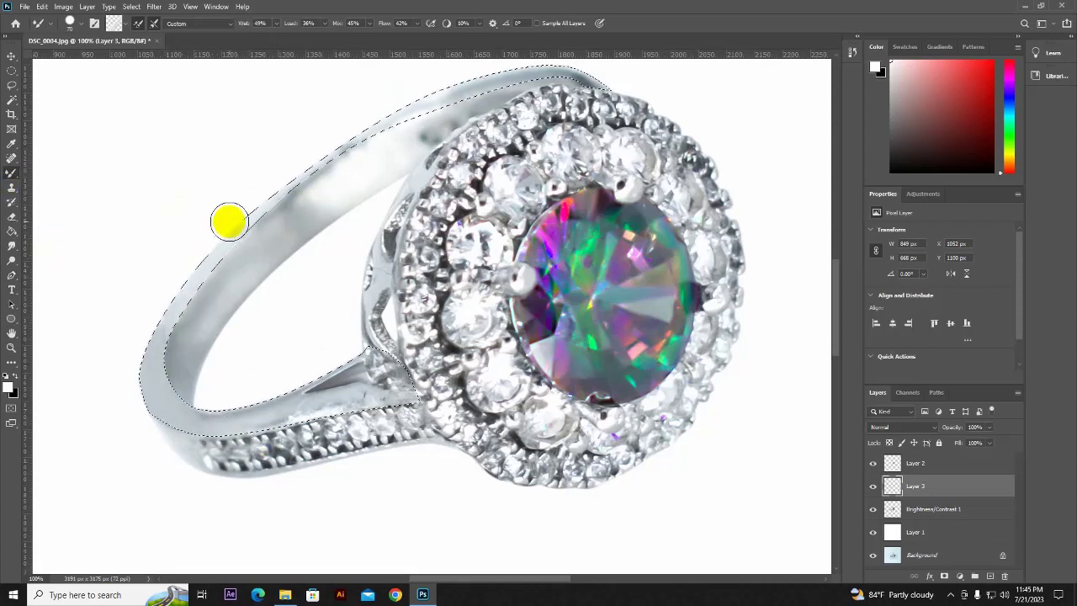
right_click(246, 204)
mouse_move(241, 403)
mouse_down()
mouse_move(390, 380)
mouse_move(276, 415)
mouse_move(305, 379)
mouse_move(327, 385)
mouse_move(313, 389)
mouse_move(353, 355)
mouse_move(231, 409)
mouse_move(184, 411)
mouse_move(235, 417)
mouse_up()
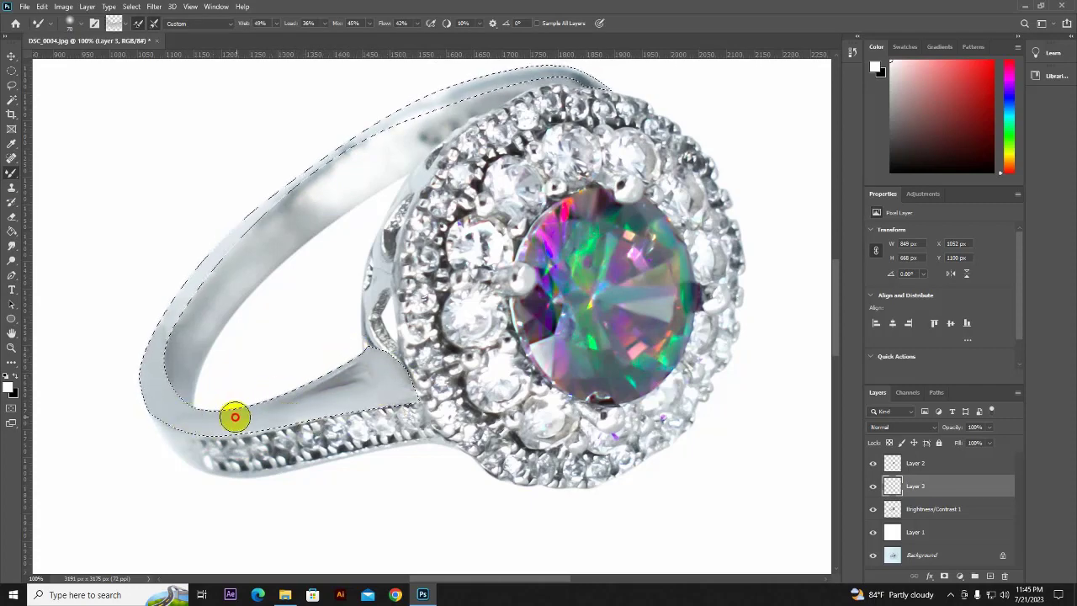
mouse_move(230, 243)
mouse_down()
mouse_move(277, 188)
mouse_move(423, 112)
mouse_move(578, 64)
mouse_up()
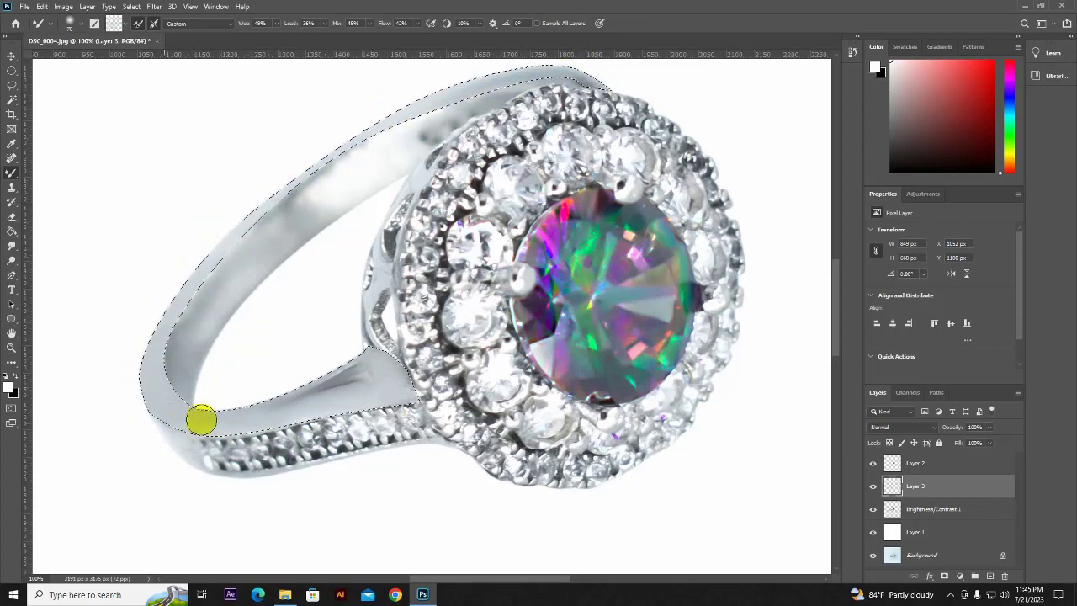
Repaint the lower-left band edge smoothly on the Brightness/Contrast 1 layer
click(895, 510)
drag(188, 462, 180, 448)
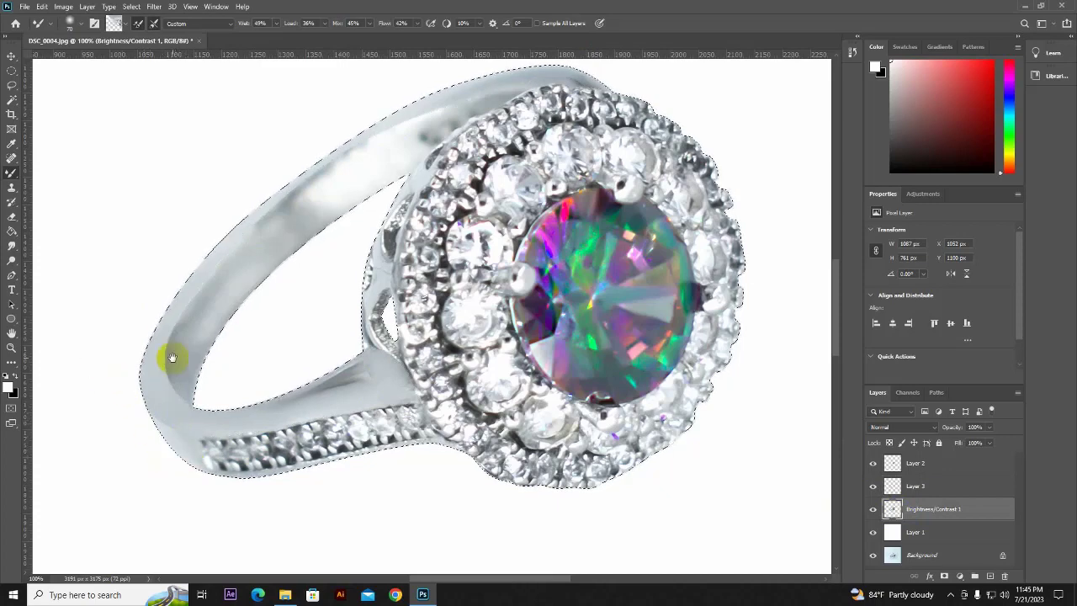
drag(251, 250, 242, 340)
Trace a closed pen path around the ring's inner band and make it a selection
key(ctrl+d)
key(p)
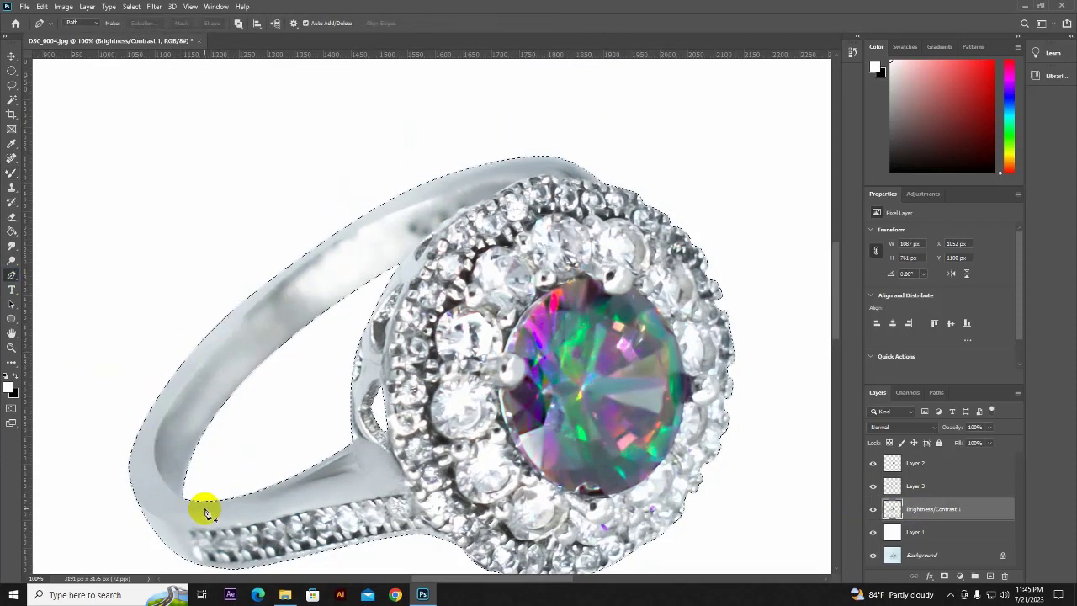
click(183, 499)
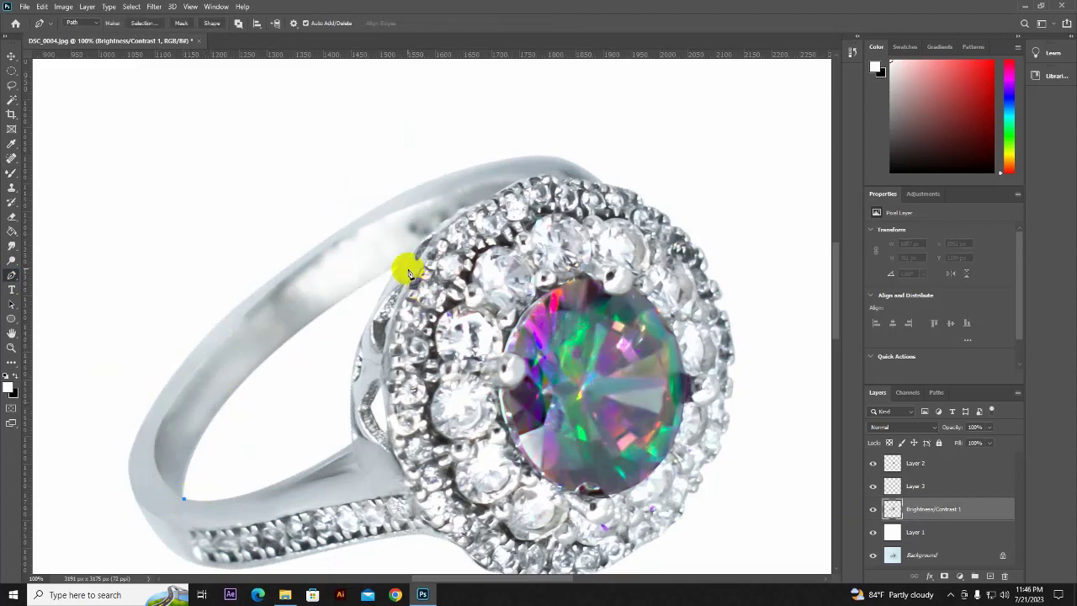
drag(401, 264, 432, 246)
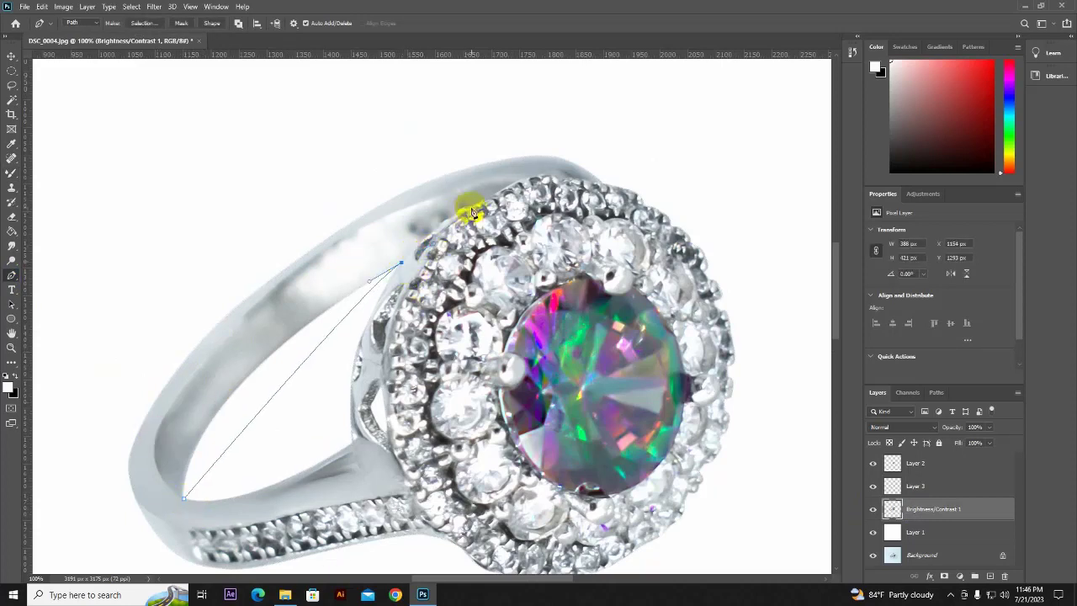
drag(492, 200, 528, 185)
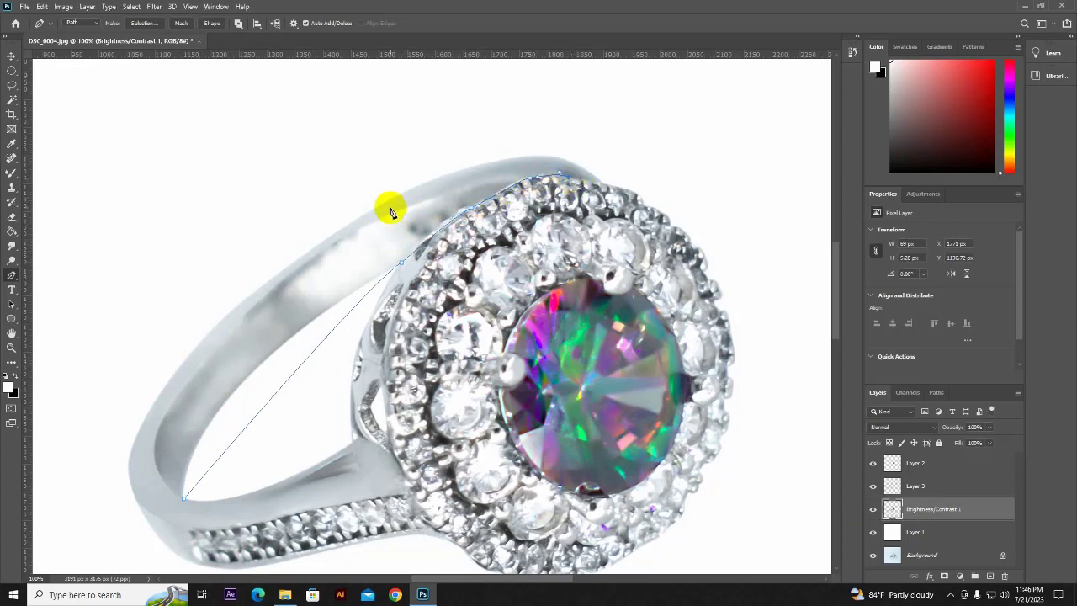
drag(386, 208, 233, 279)
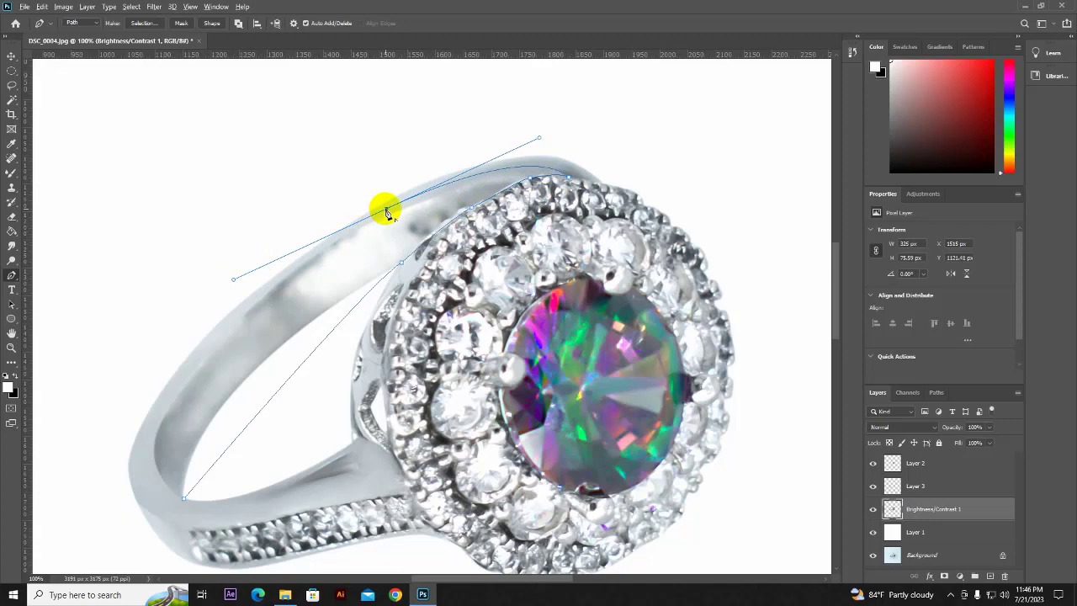
drag(151, 446, 139, 566)
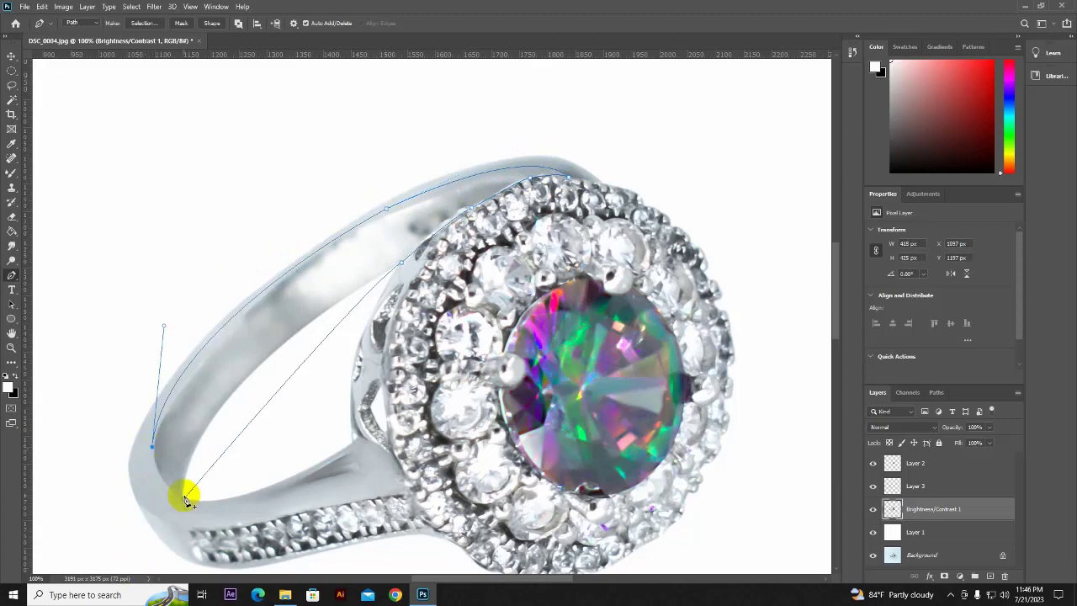
drag(182, 495, 211, 498)
key(ctrl+Return)
key(ctrl+z)
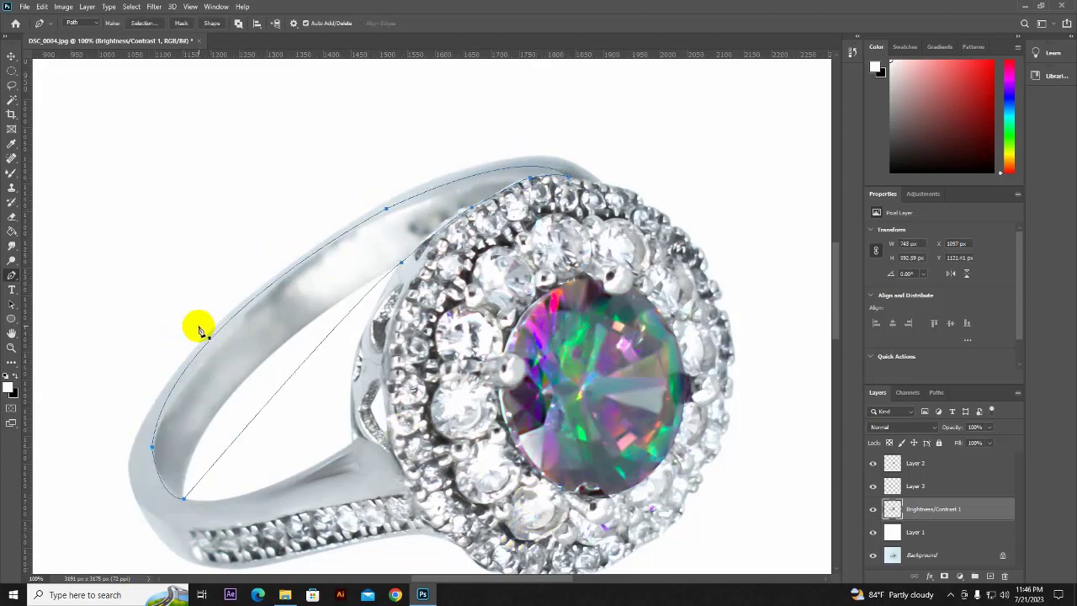
right_click(260, 110)
click(305, 157)
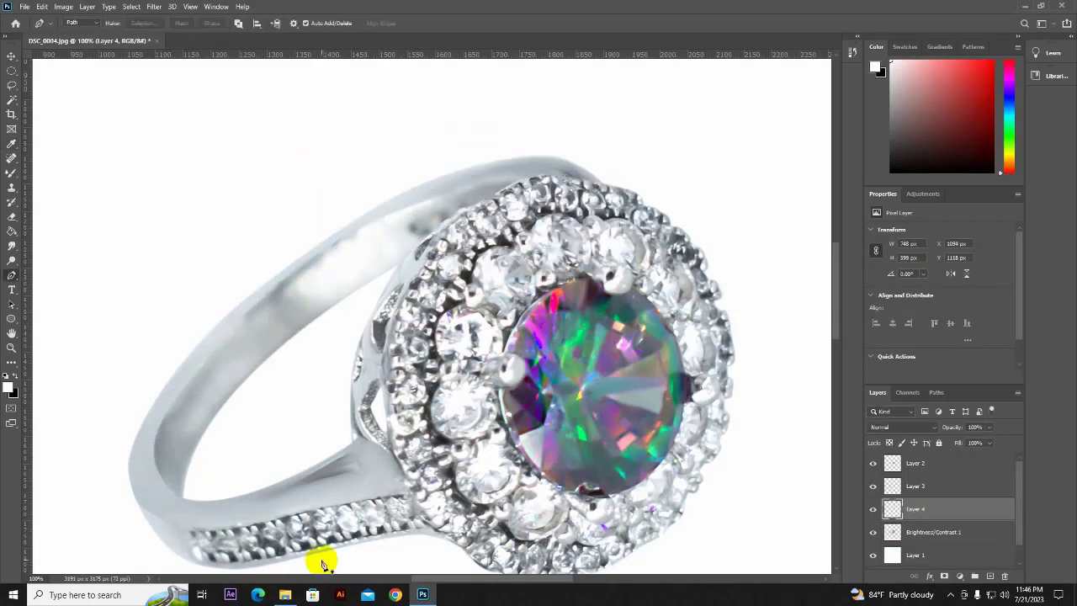
ctrl+click(892, 509)
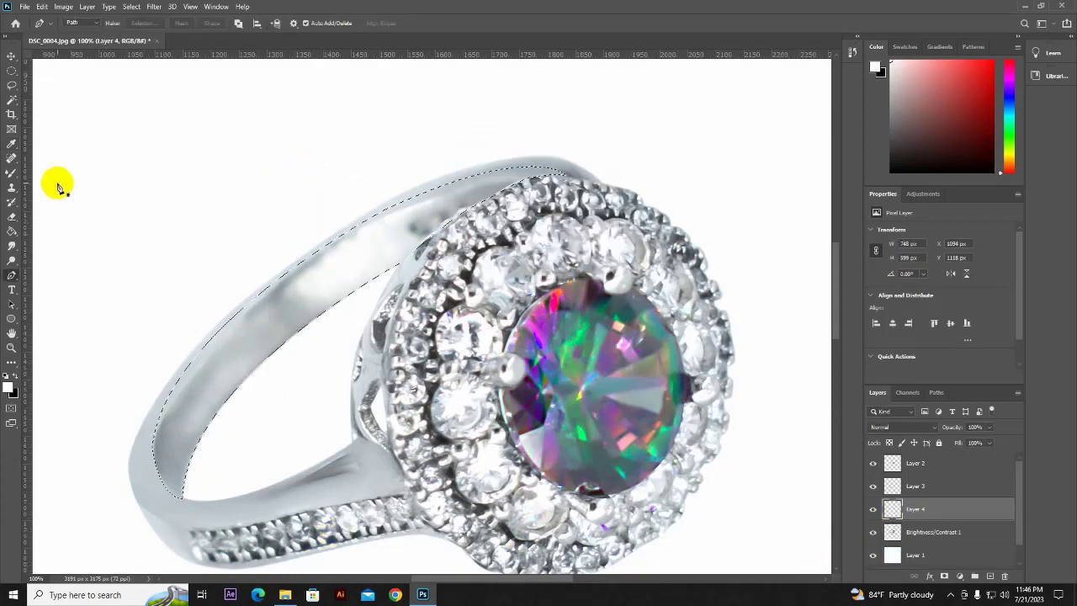
Smooth the inner band's shading with Mixer Brush strokes along its length
right_click(12, 173)
click(67, 199)
mouse_move(271, 353)
mouse_down()
mouse_move(483, 196)
mouse_move(327, 247)
mouse_up()
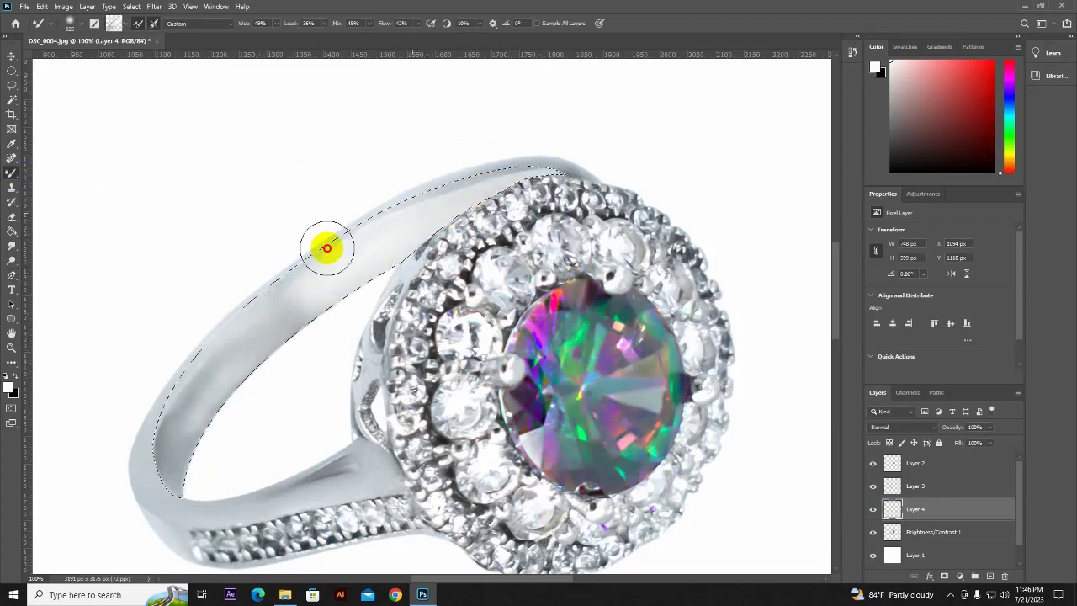
drag(490, 198, 169, 497)
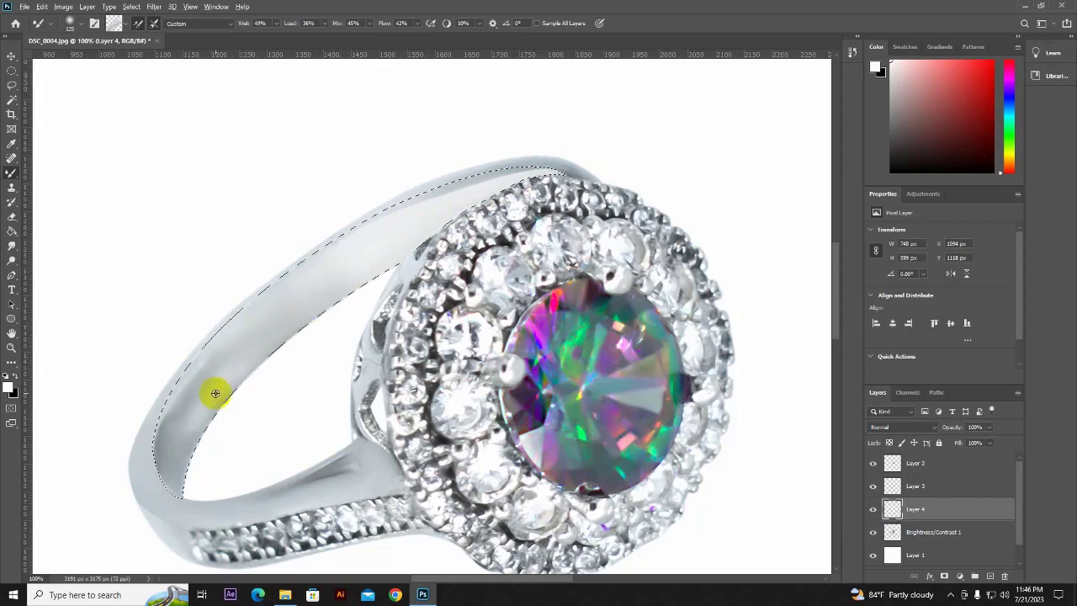
drag(203, 419, 355, 274)
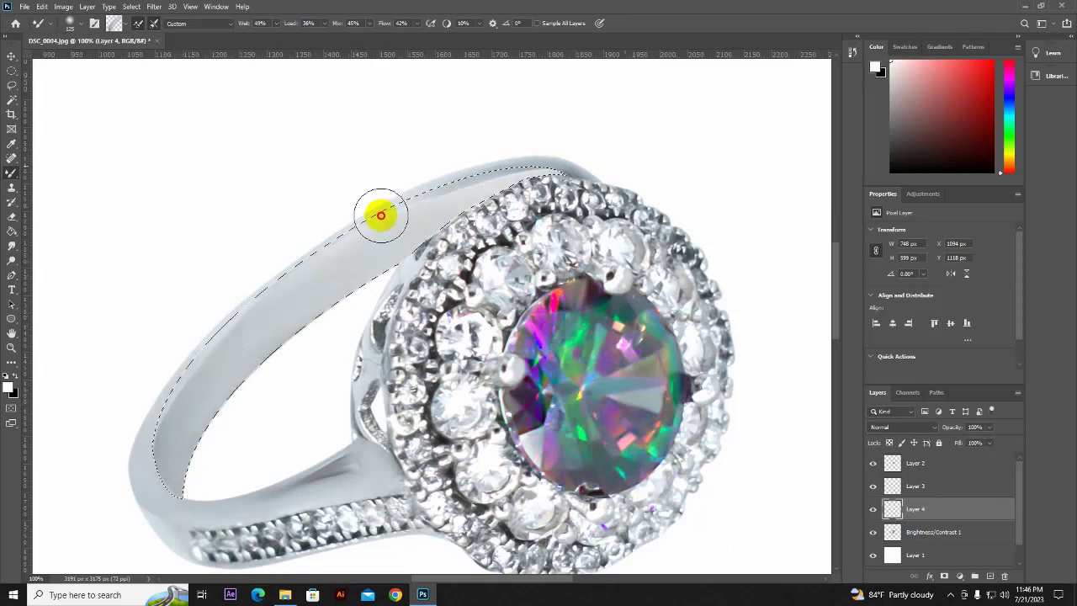
drag(380, 216, 493, 125)
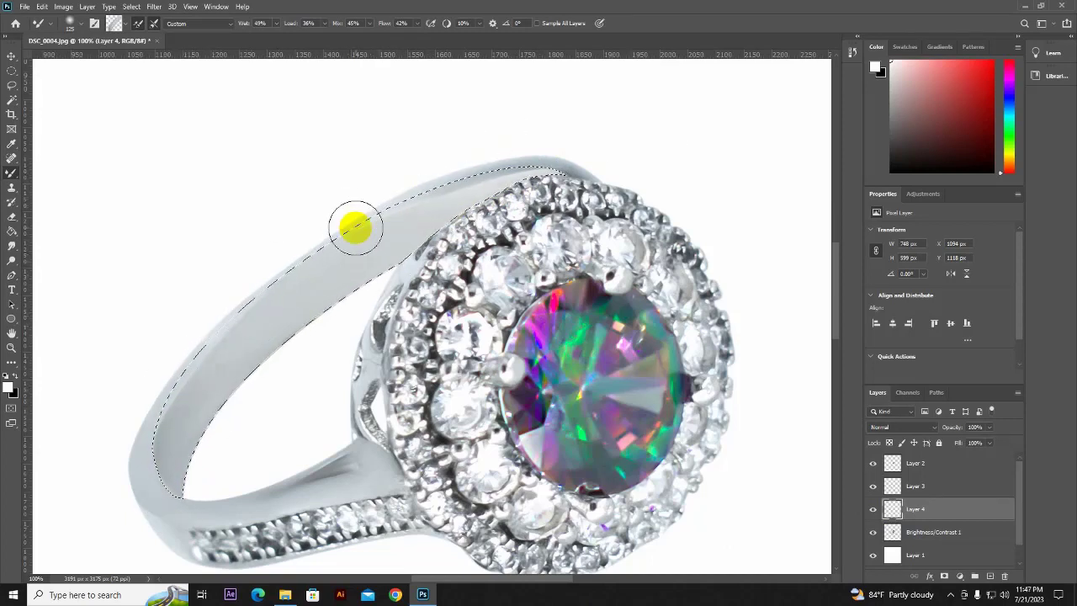
Paint the selected band light grey #efebeb with a Soft Round brush
click(8, 387)
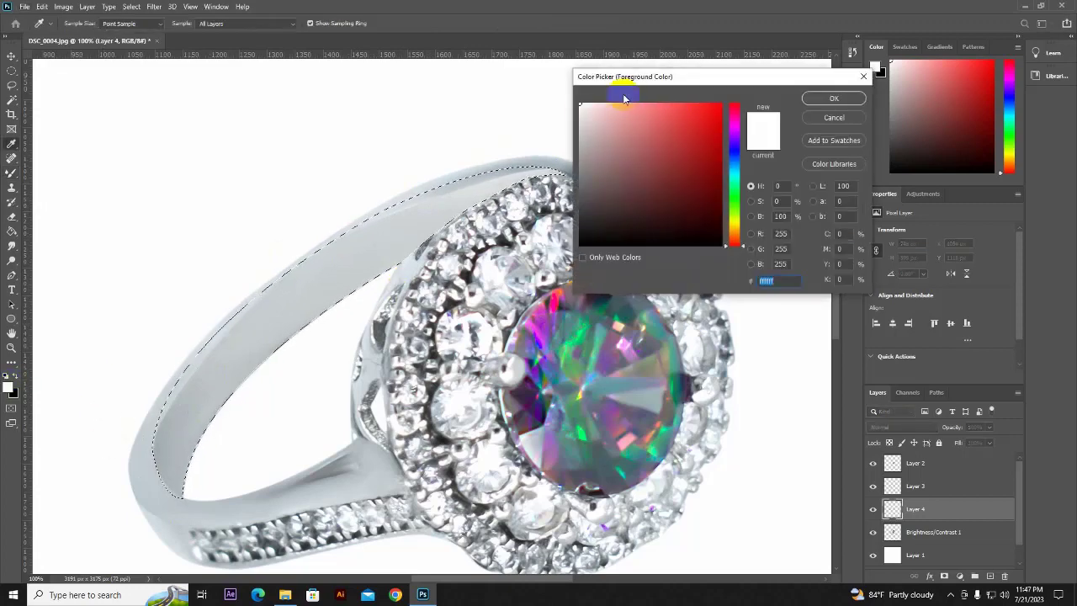
click(581, 111)
click(833, 98)
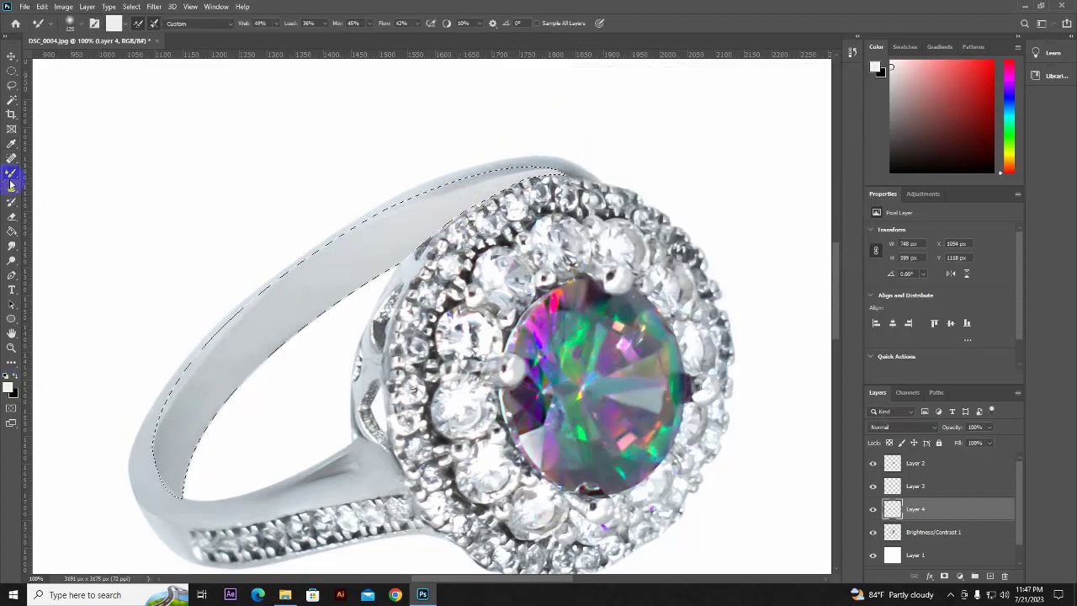
right_click(411, 238)
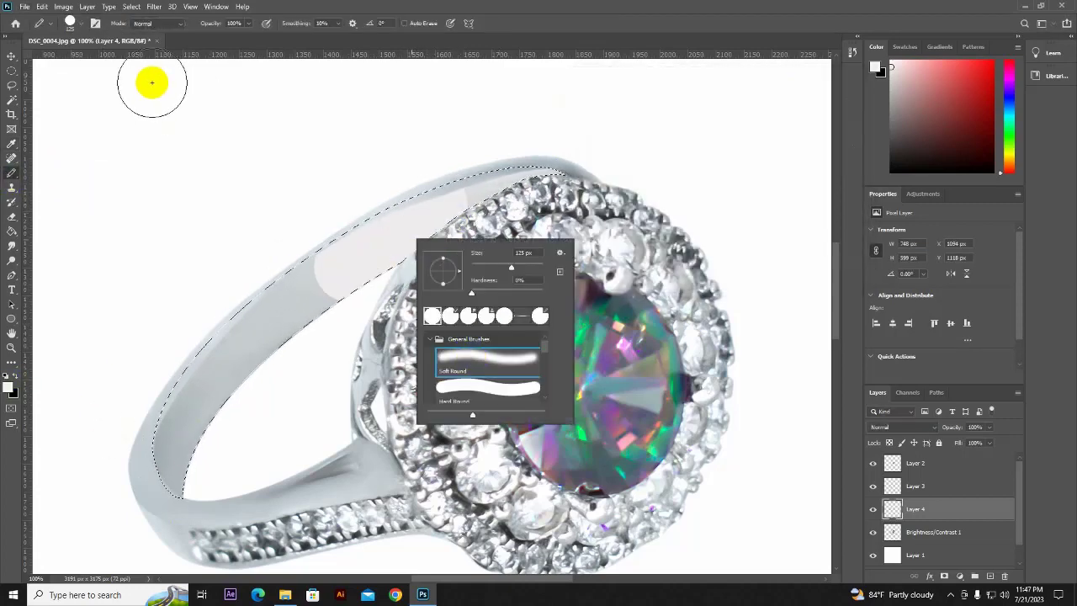
right_click(11, 174)
click(57, 173)
right_click(351, 236)
click(328, 310)
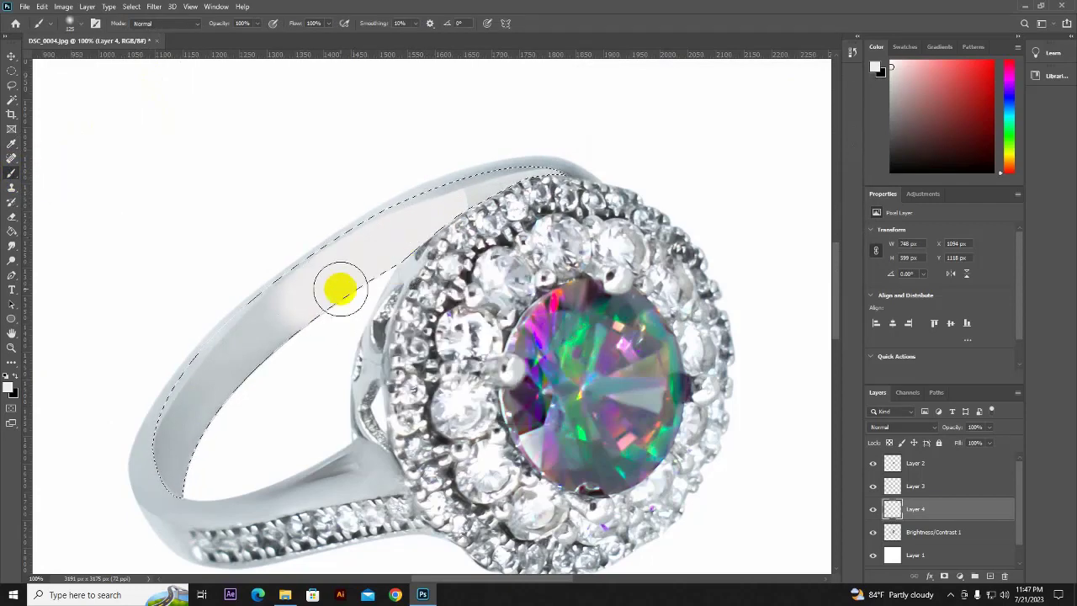
mouse_move(344, 286)
mouse_down()
mouse_move(493, 180)
mouse_move(291, 307)
mouse_move(149, 524)
mouse_move(169, 432)
mouse_move(201, 480)
mouse_move(257, 372)
mouse_move(487, 236)
mouse_move(408, 252)
mouse_move(324, 365)
mouse_move(332, 331)
mouse_up()
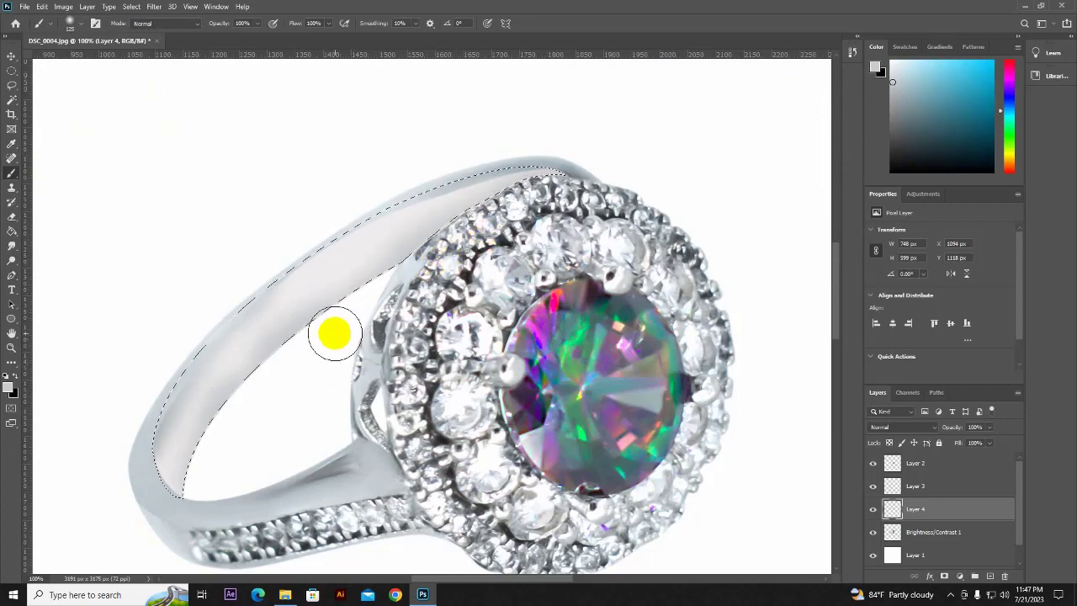
Reset colours, brighten part of the band with white, and clear the selection
click(12, 275)
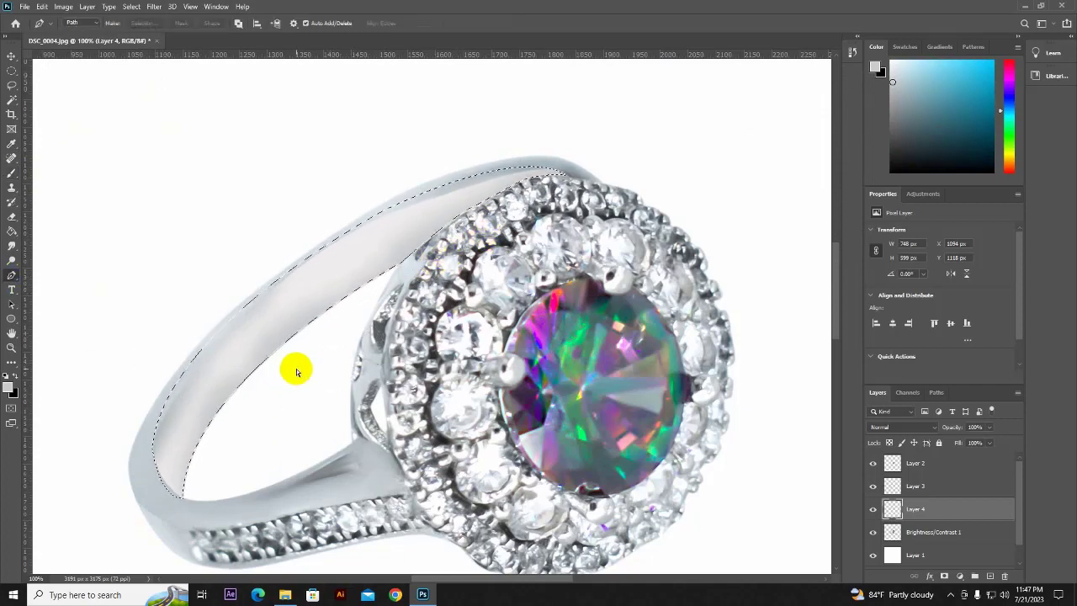
click(11, 172)
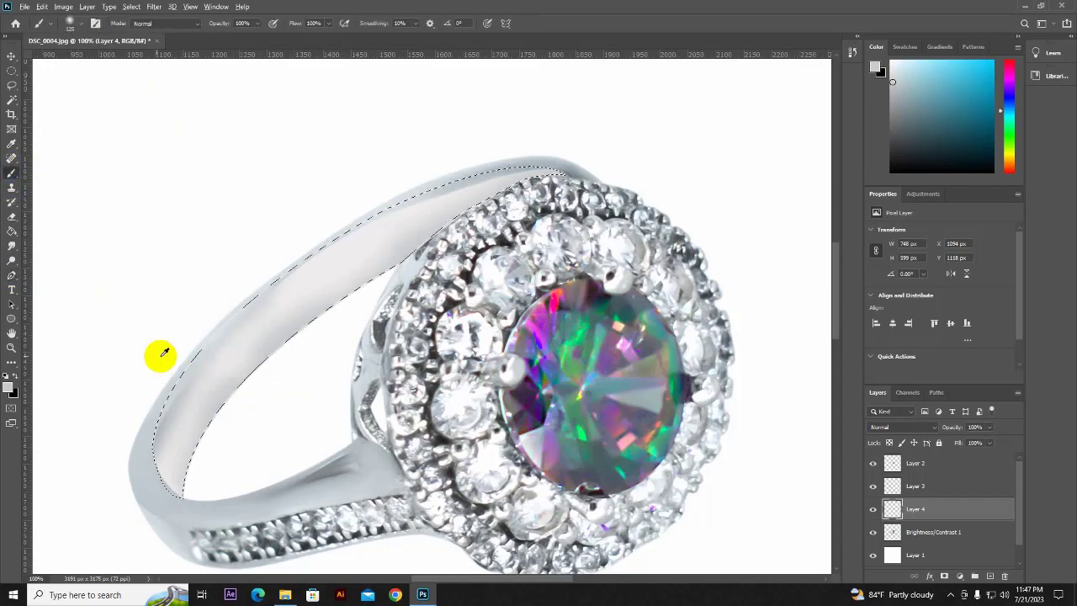
key(d)
key(x)
drag(383, 187, 457, 344)
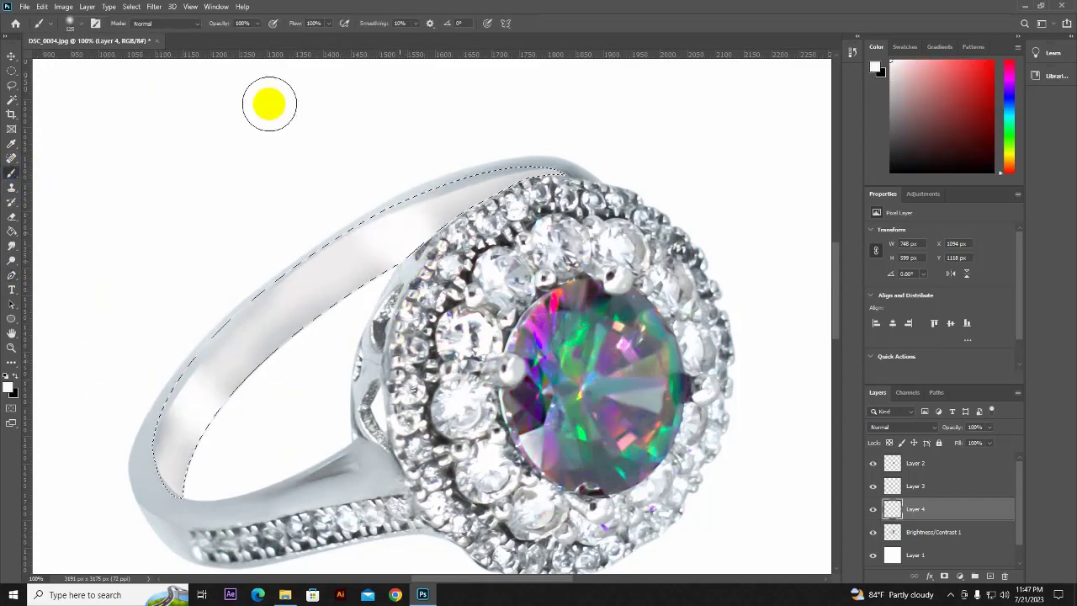
key(ctrl+d)
click(12, 275)
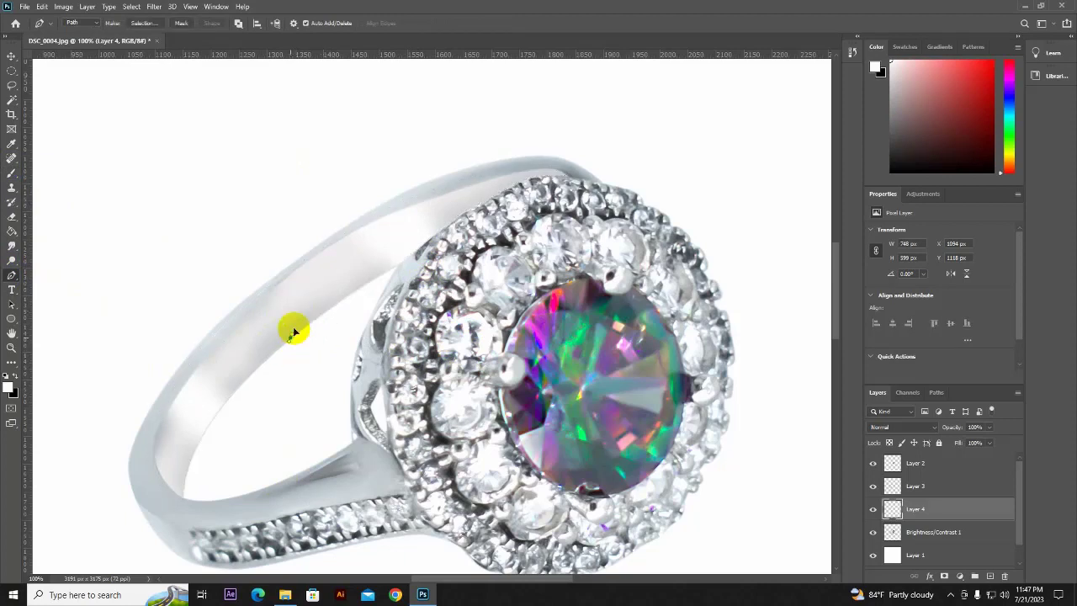
Draw a curved highlight-strip path on the inner band and make it a selection
drag(278, 296, 292, 279)
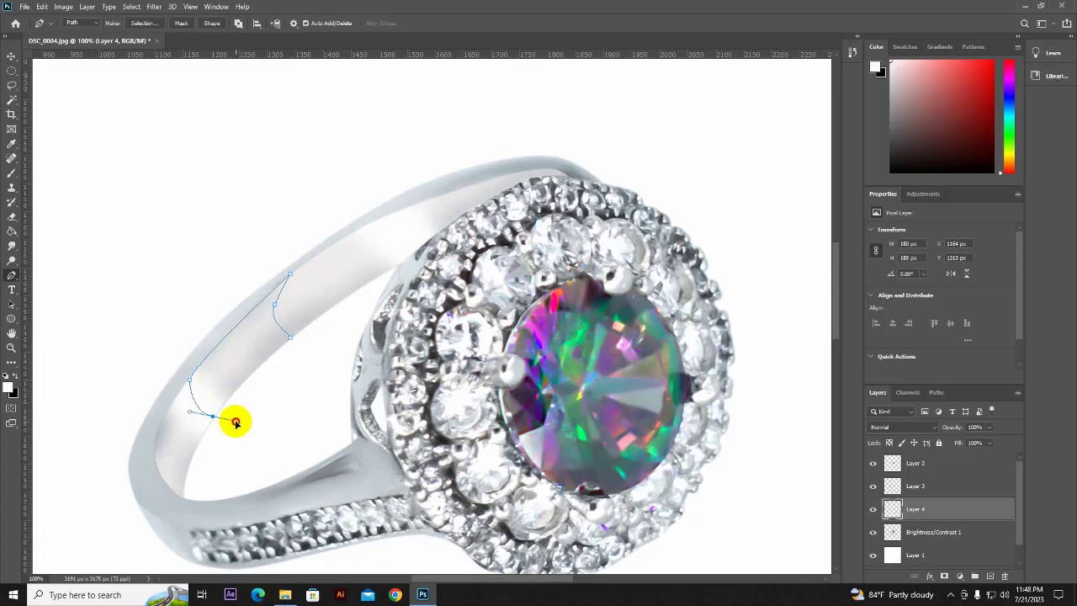
drag(291, 339, 405, 255)
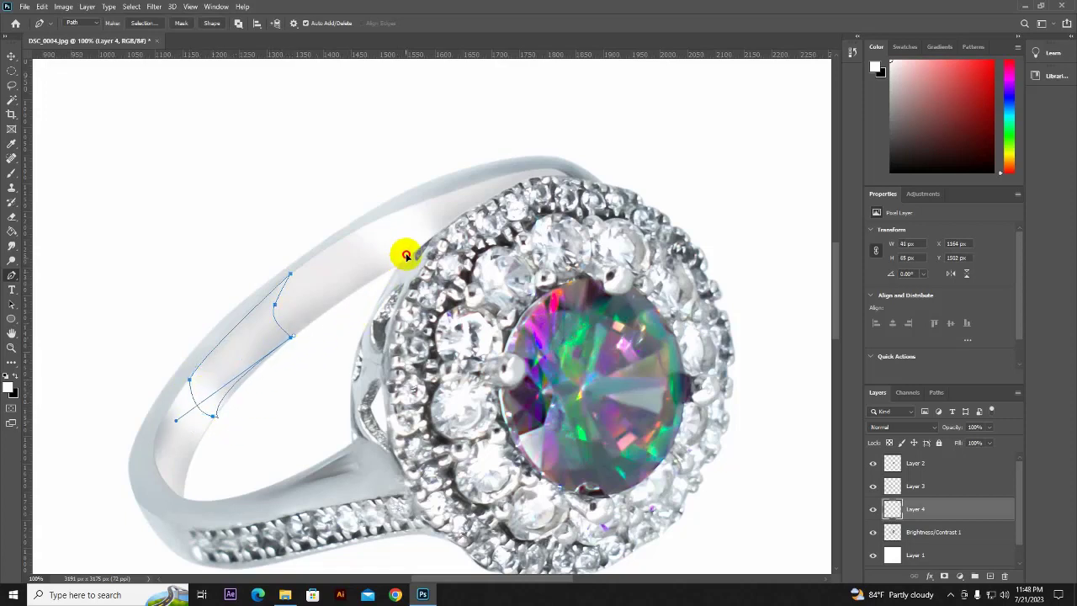
right_click(289, 301)
click(320, 349)
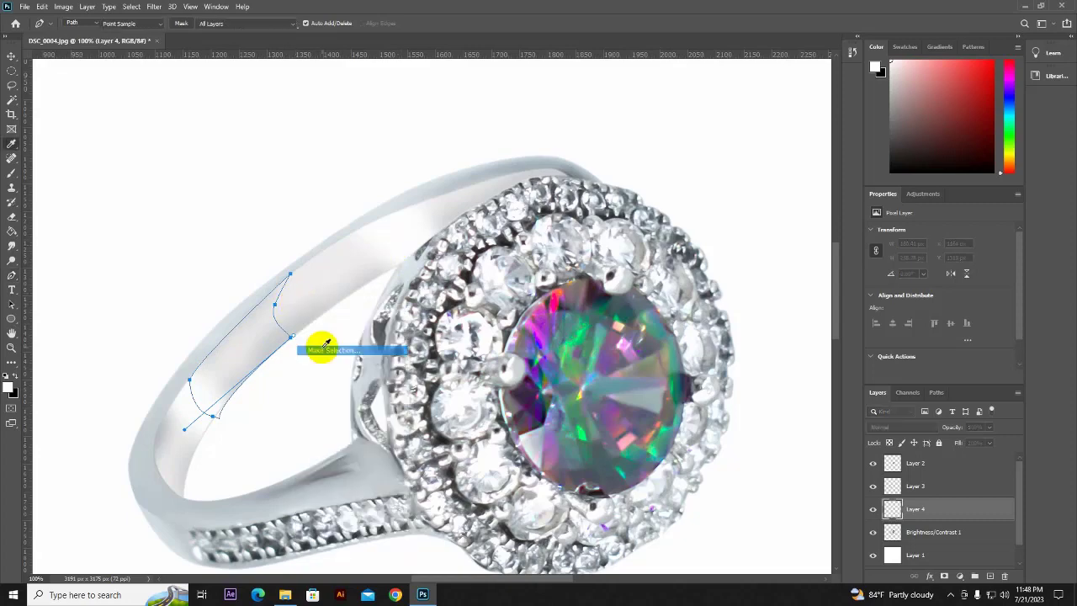
key(Return)
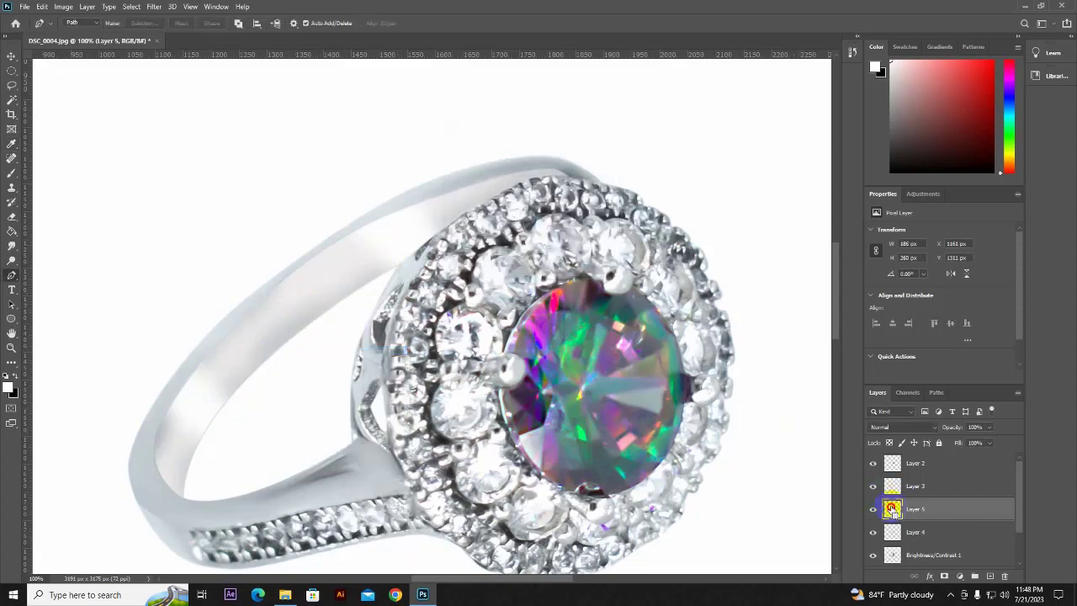
Paint the highlight strip white and sampled light grey, then clear the selection
click(12, 172)
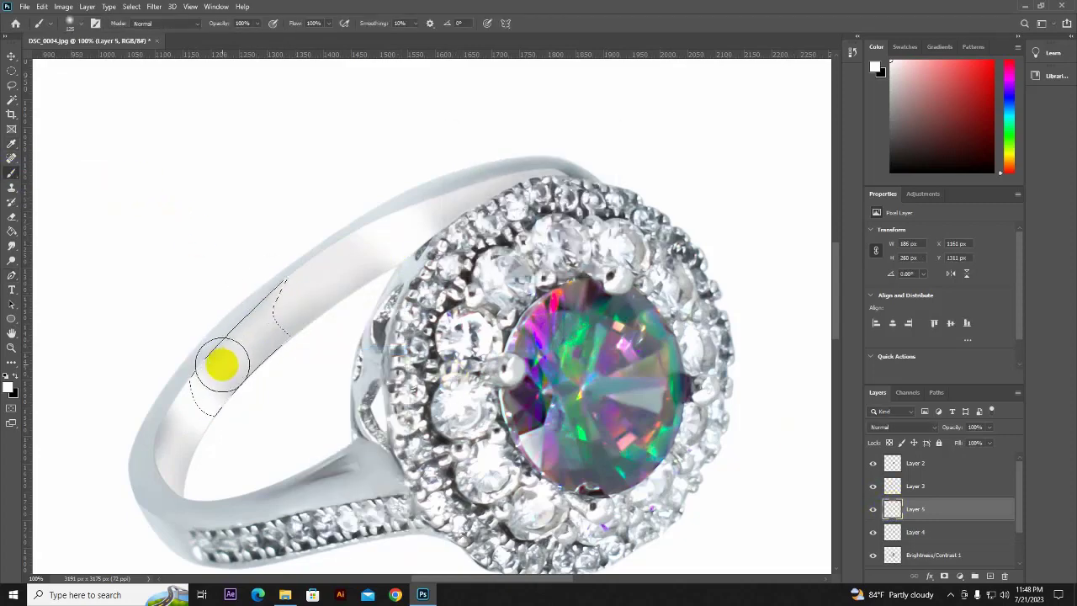
drag(218, 391, 233, 368)
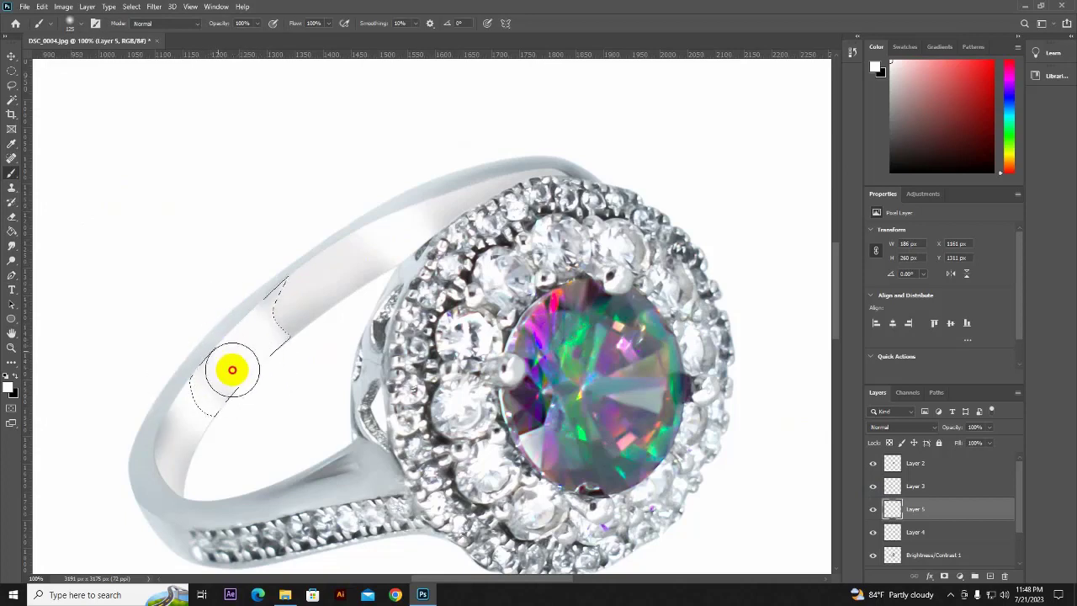
alt+click(356, 279)
mouse_move(296, 333)
mouse_down()
mouse_move(258, 279)
mouse_move(320, 339)
mouse_move(298, 306)
mouse_up()
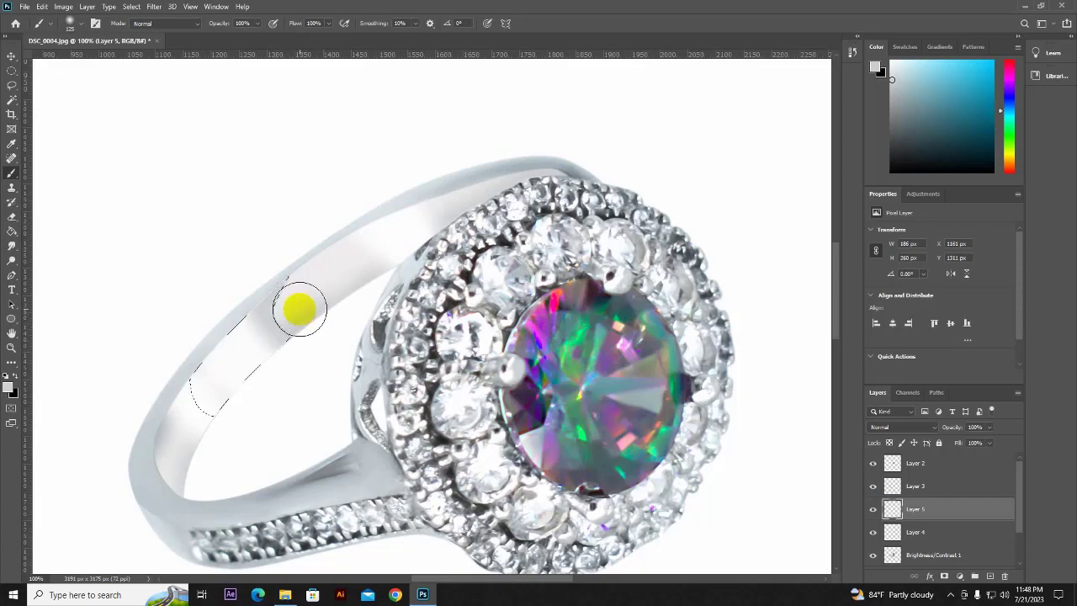
alt+click(374, 330)
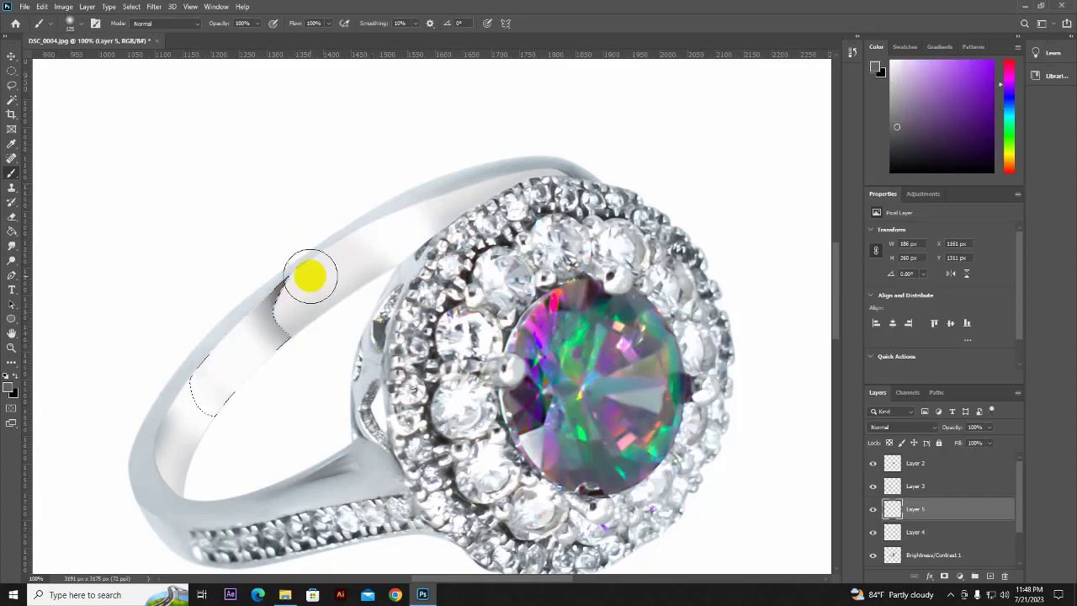
key(ctrl+d)
scroll(376, 412, down, 2)
Return to Layer 5 and darken the strip's edge with a sampled grey-blue tone
scroll(376, 412, down, 2)
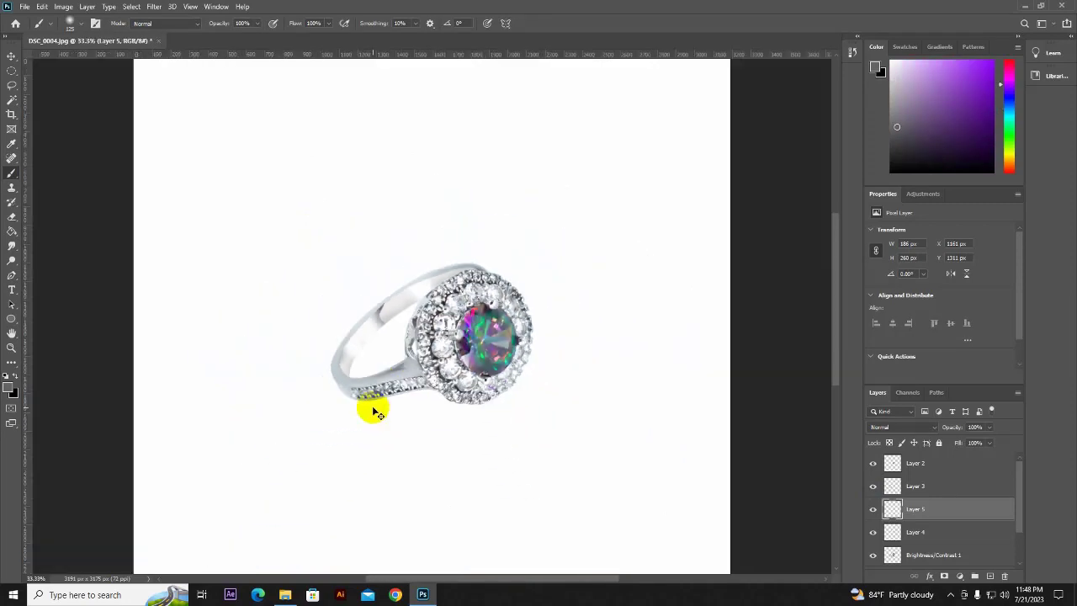
scroll(376, 412, up, 2)
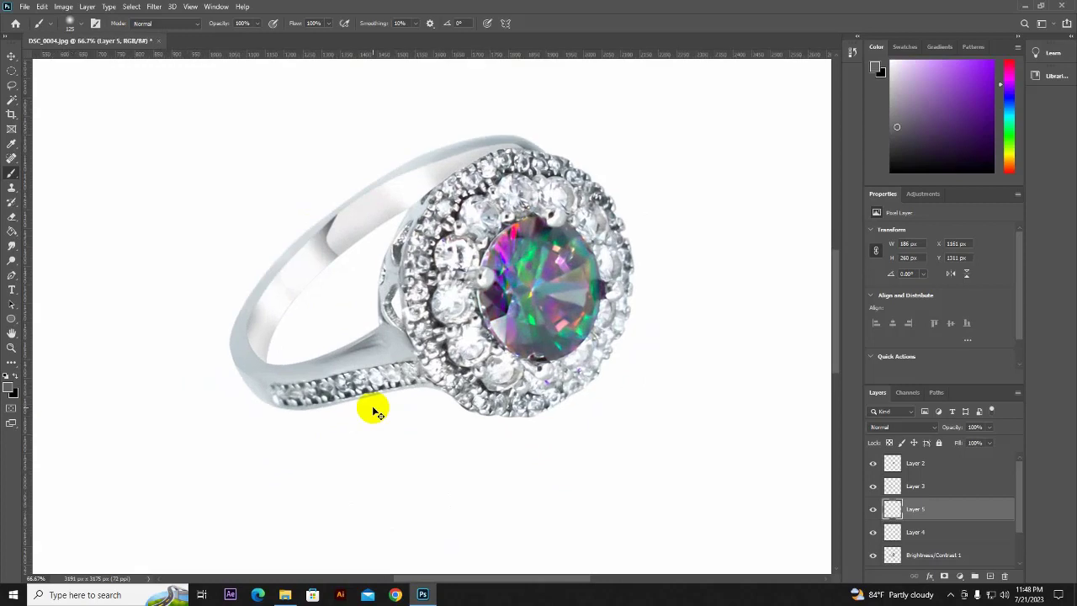
click(914, 532)
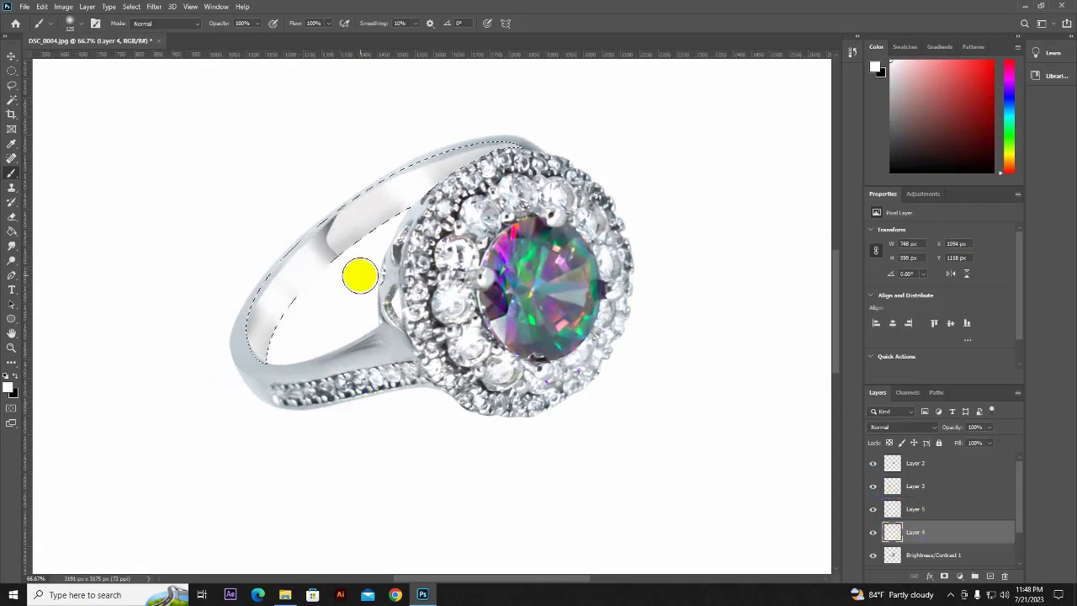
click(903, 511)
key(ctrl+d)
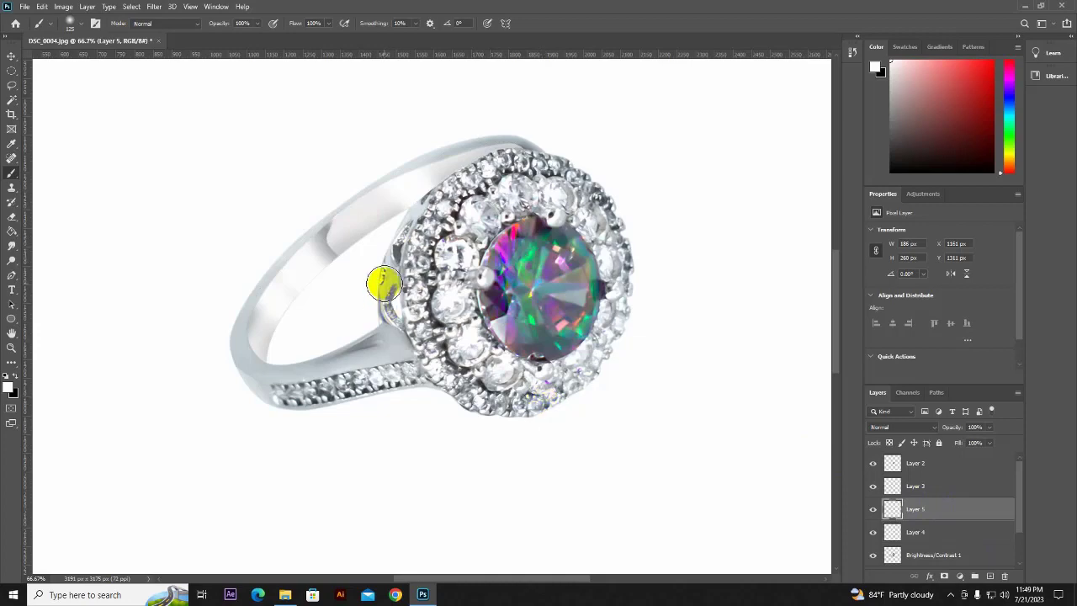
scroll(384, 282, up, 1)
scroll(394, 271, up, 1)
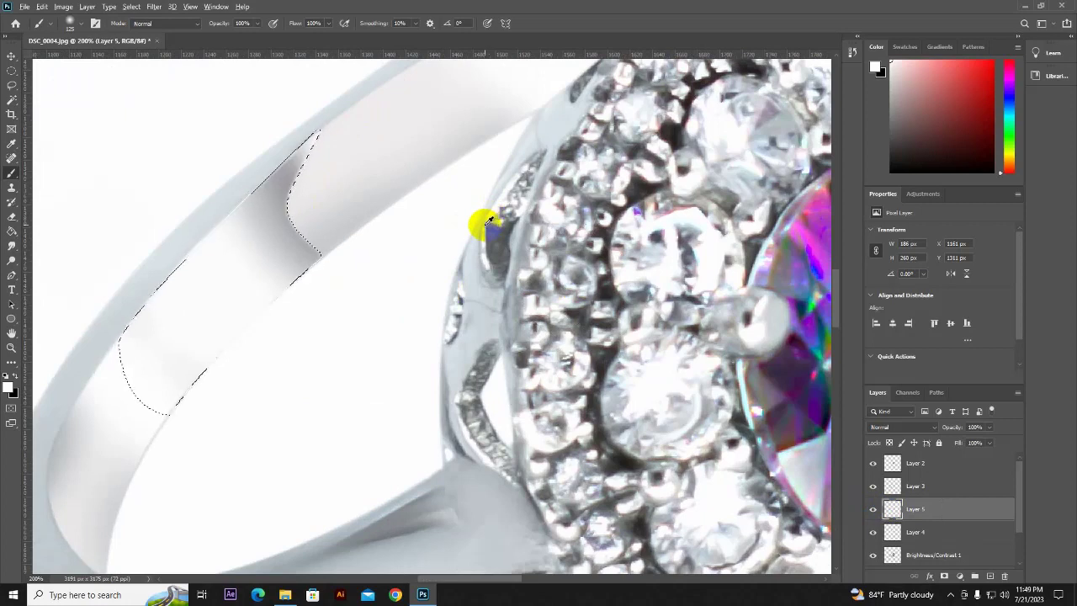
alt+click(418, 257)
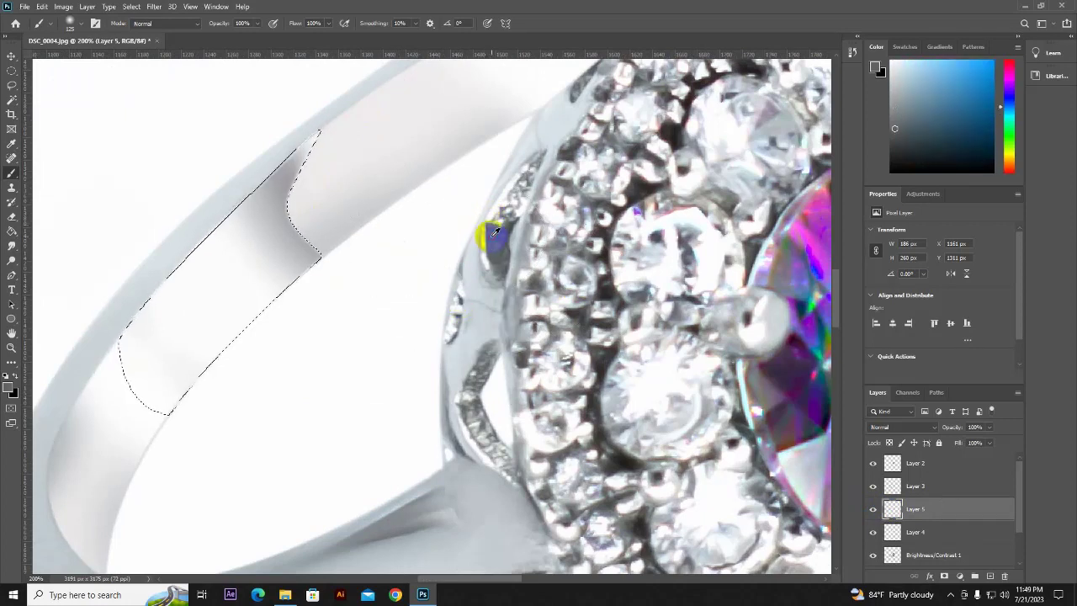
mouse_move(341, 163)
mouse_down()
mouse_move(361, 168)
mouse_move(363, 209)
mouse_up()
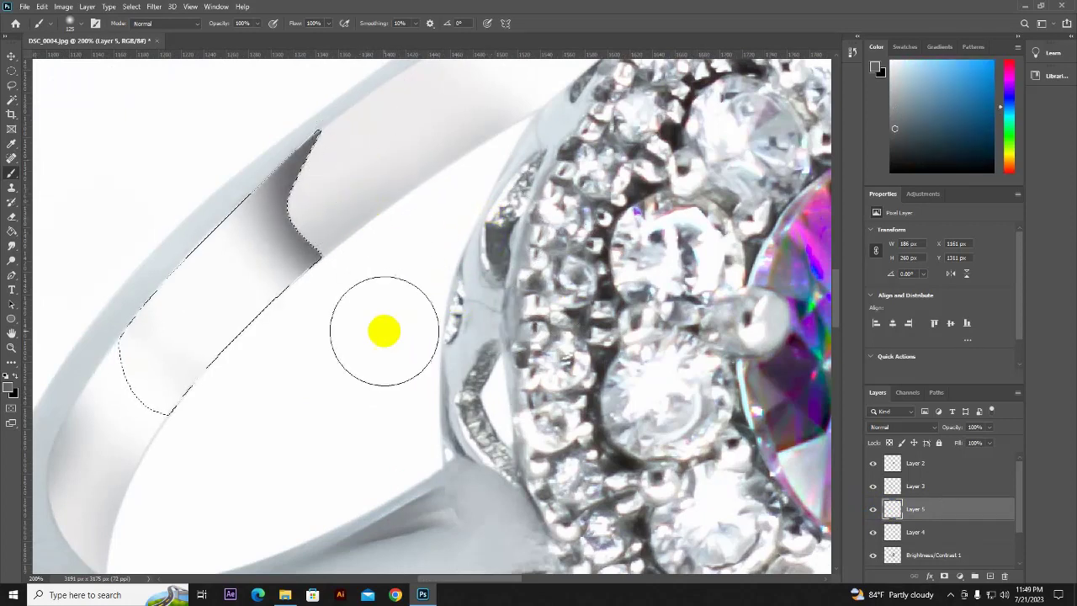
Brighten the strip's interior with white strokes, then clear the selection
alt+click(237, 243)
mouse_move(237, 243)
mouse_down()
mouse_move(240, 286)
mouse_move(209, 219)
mouse_move(255, 313)
mouse_up()
alt+click(77, 445)
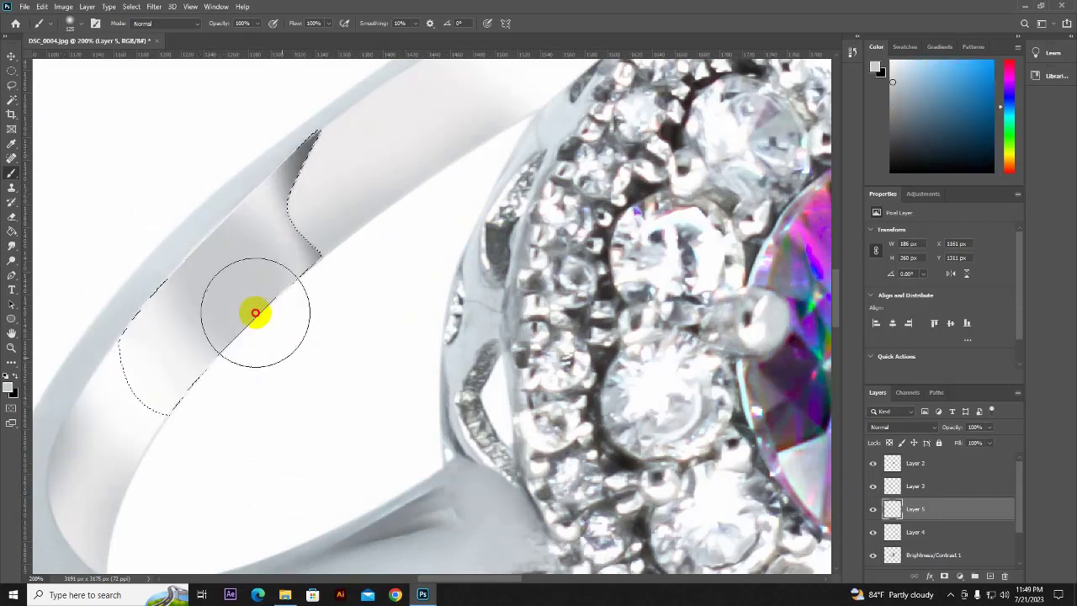
alt+click(324, 345)
mouse_move(324, 345)
mouse_down()
mouse_move(257, 308)
mouse_move(286, 354)
mouse_move(367, 375)
mouse_move(411, 244)
mouse_move(351, 391)
mouse_up()
key(ctrl+d)
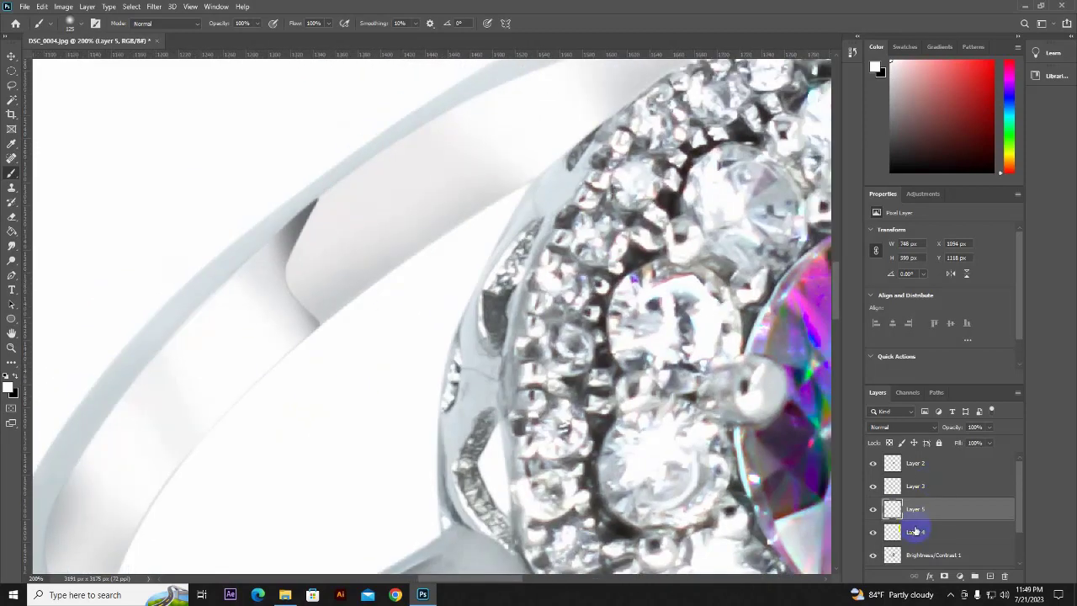
Load Layer 4's band as a selection and brush a light sampled tone along it
click(915, 530)
ctrl+click(891, 532)
mouse_move(444, 289)
mouse_down()
mouse_move(378, 231)
mouse_move(281, 303)
mouse_up()
alt+click(368, 250)
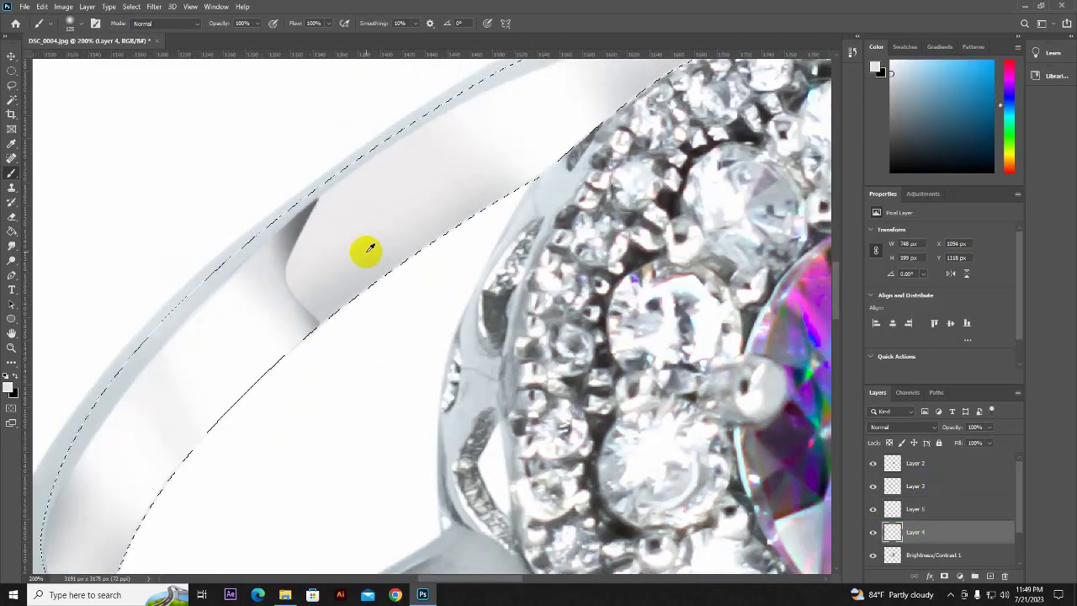
drag(368, 250, 440, 218)
drag(377, 163, 524, 269)
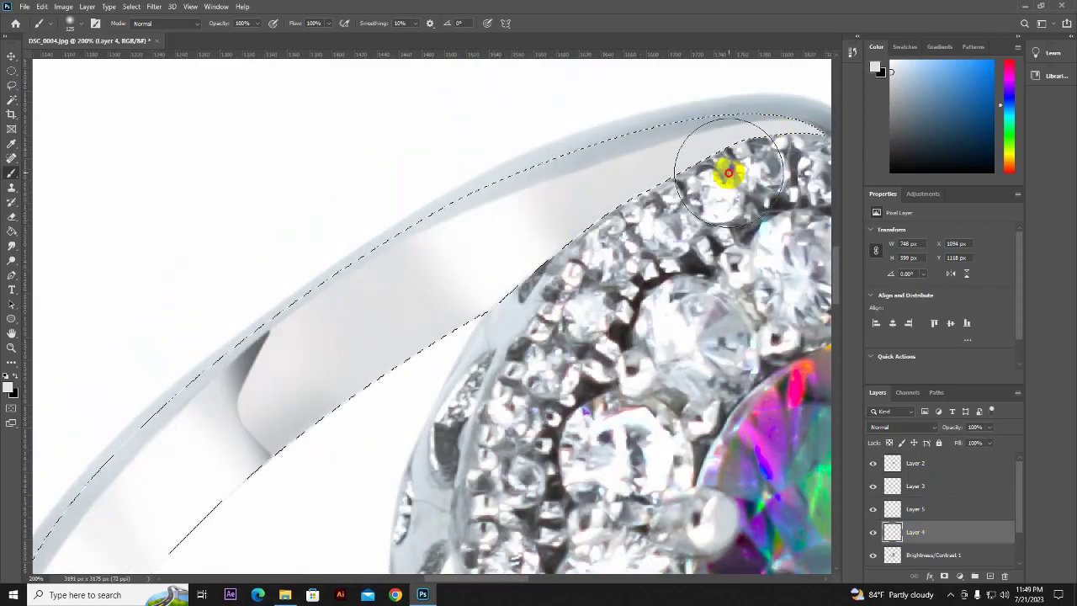
mouse_move(621, 126)
mouse_down()
mouse_move(642, 210)
mouse_move(538, 193)
mouse_up()
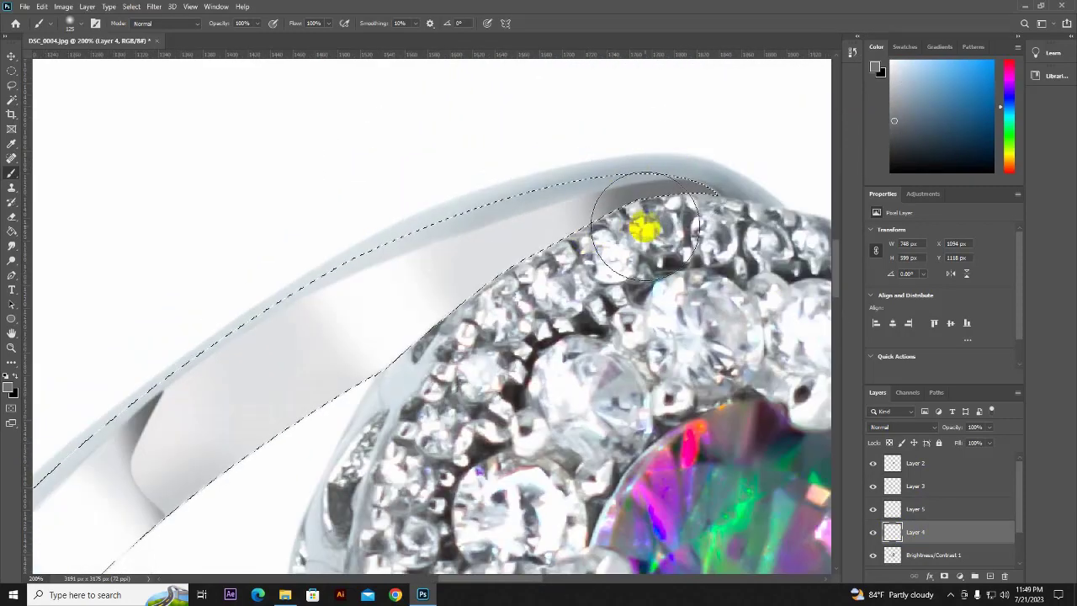
Paint white and a sampled light blue-grey over the band inside the selection
alt+click(210, 465)
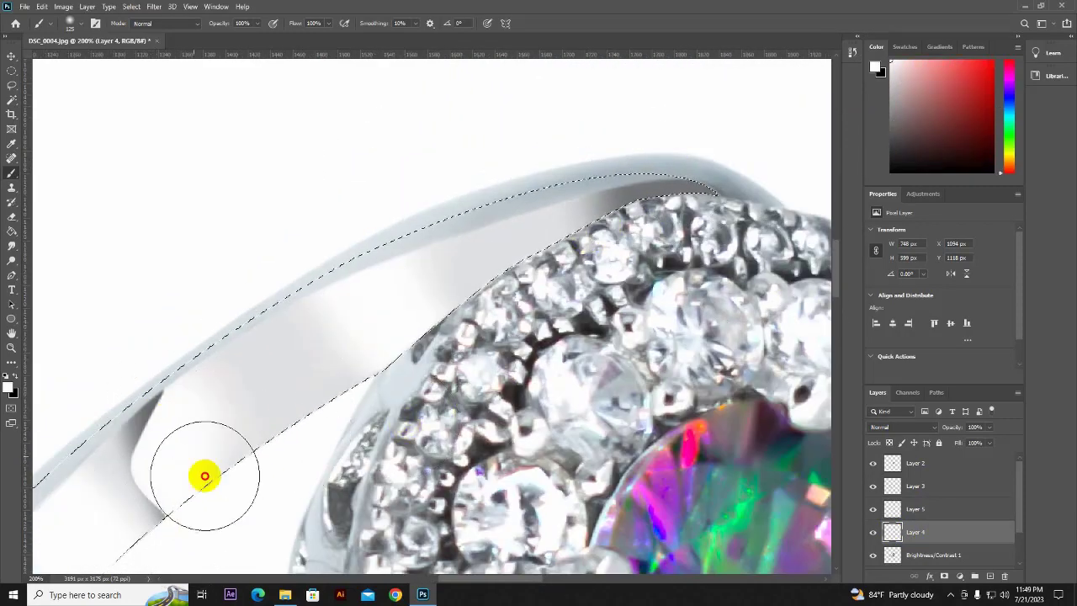
mouse_move(205, 476)
mouse_down()
mouse_move(212, 401)
mouse_move(278, 384)
mouse_move(341, 312)
mouse_up()
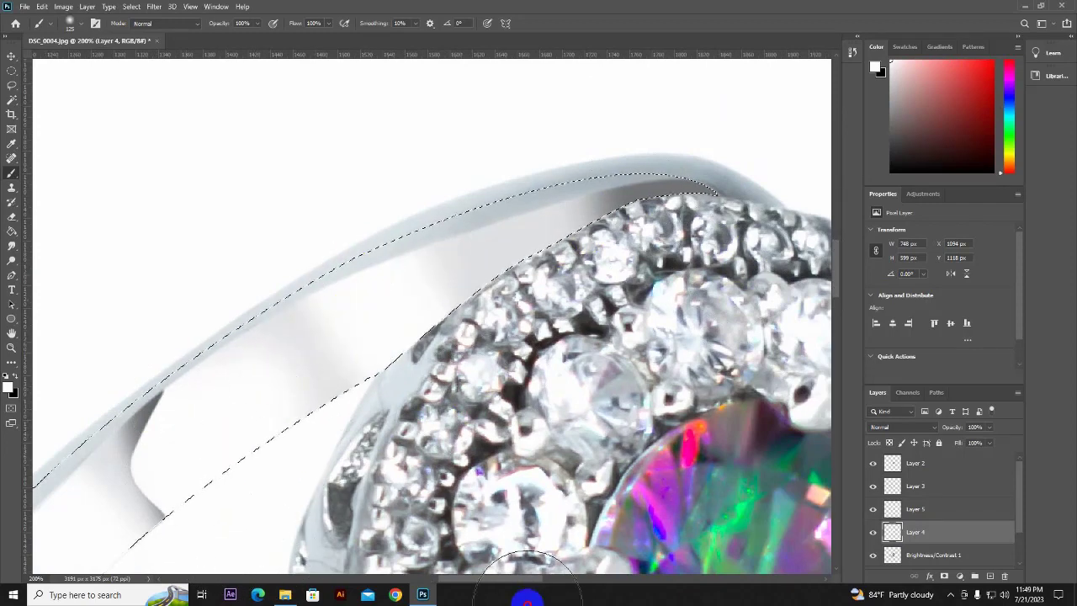
alt+click(271, 320)
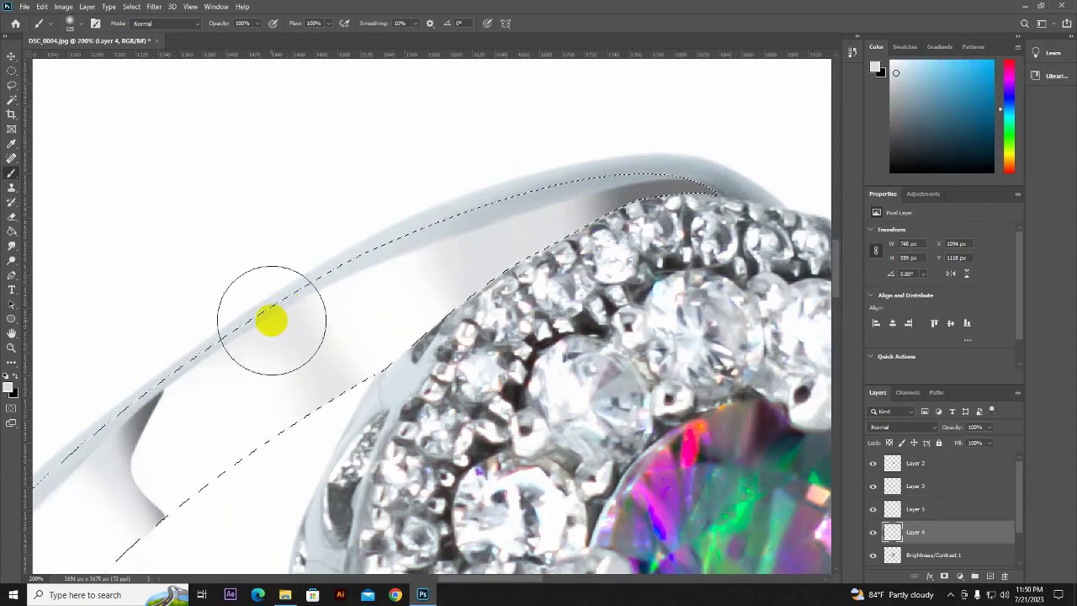
mouse_move(289, 365)
mouse_down()
mouse_move(534, 188)
mouse_move(541, 296)
mouse_move(602, 262)
mouse_up()
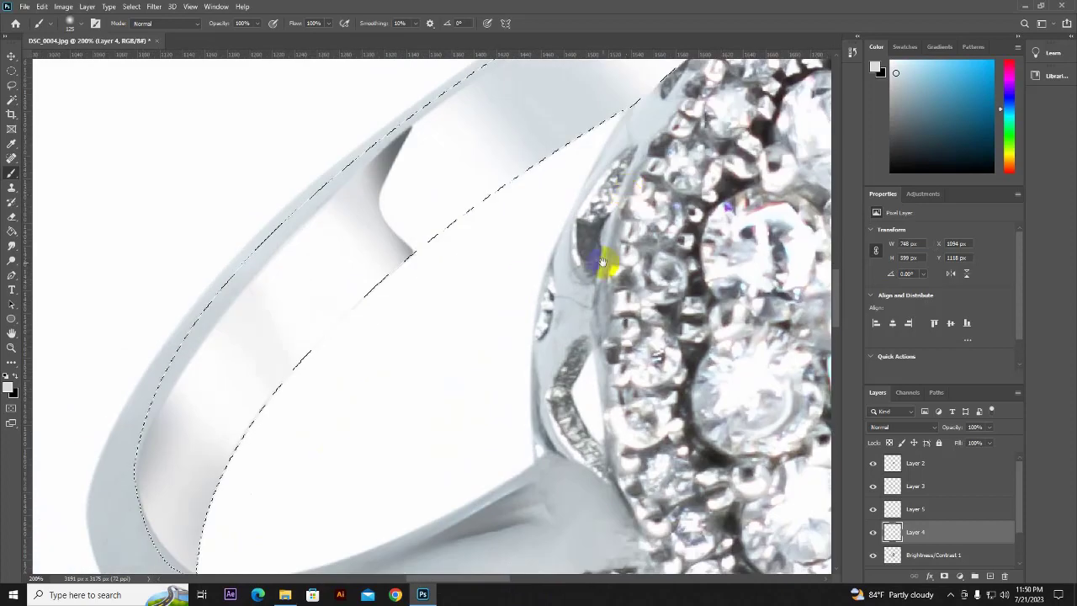
alt+click(173, 432)
scroll(519, 272, up, 3)
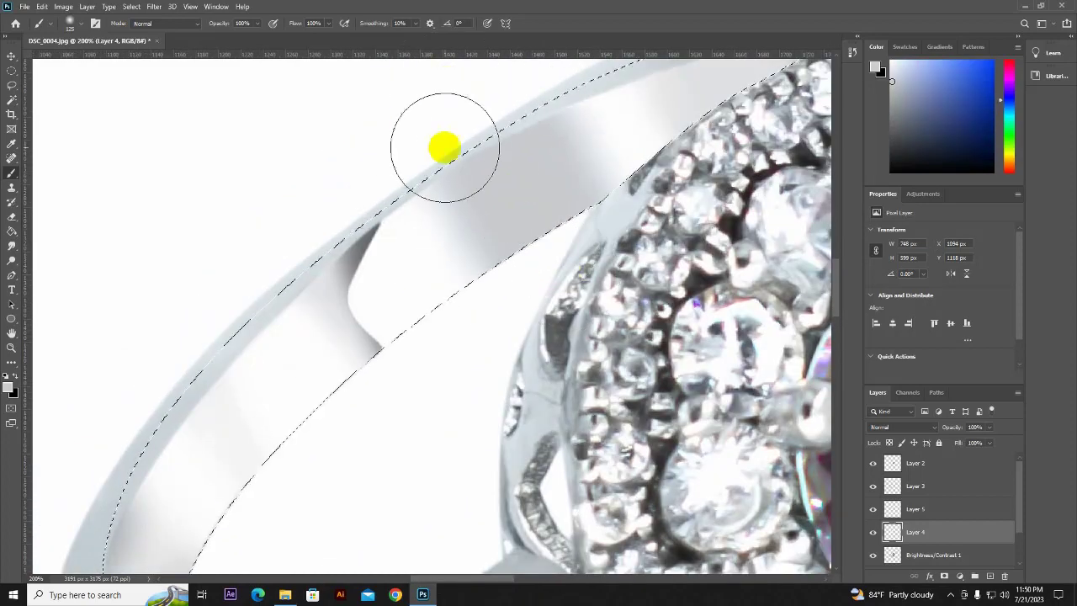
mouse_move(444, 148)
mouse_down()
mouse_move(533, 300)
mouse_move(379, 385)
mouse_move(371, 377)
mouse_up()
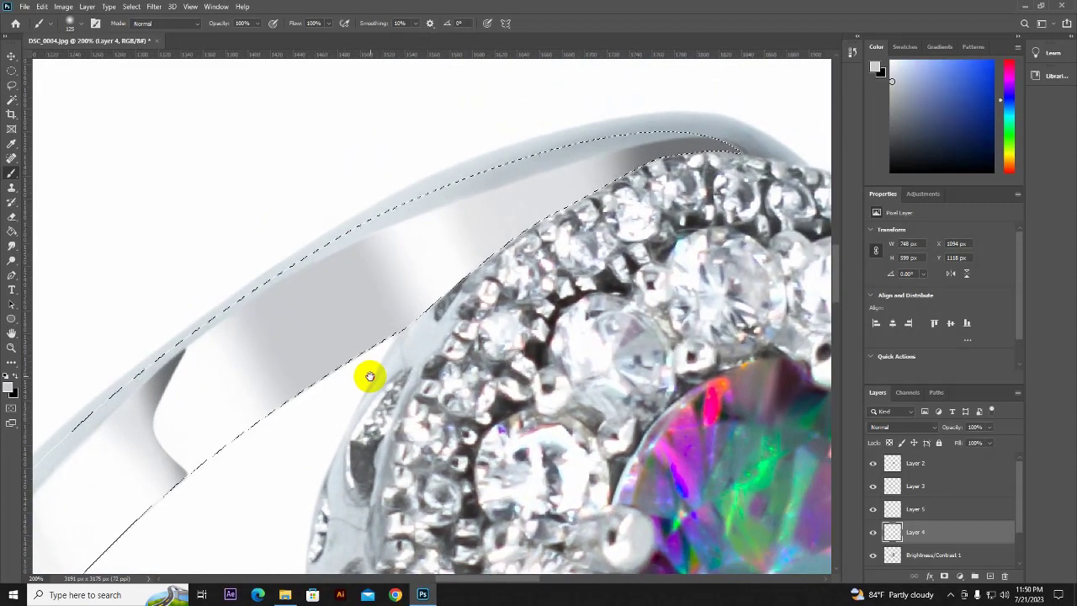
Paint white over the upper ring band, alternating with a sampled light grey
alt+click(471, 244)
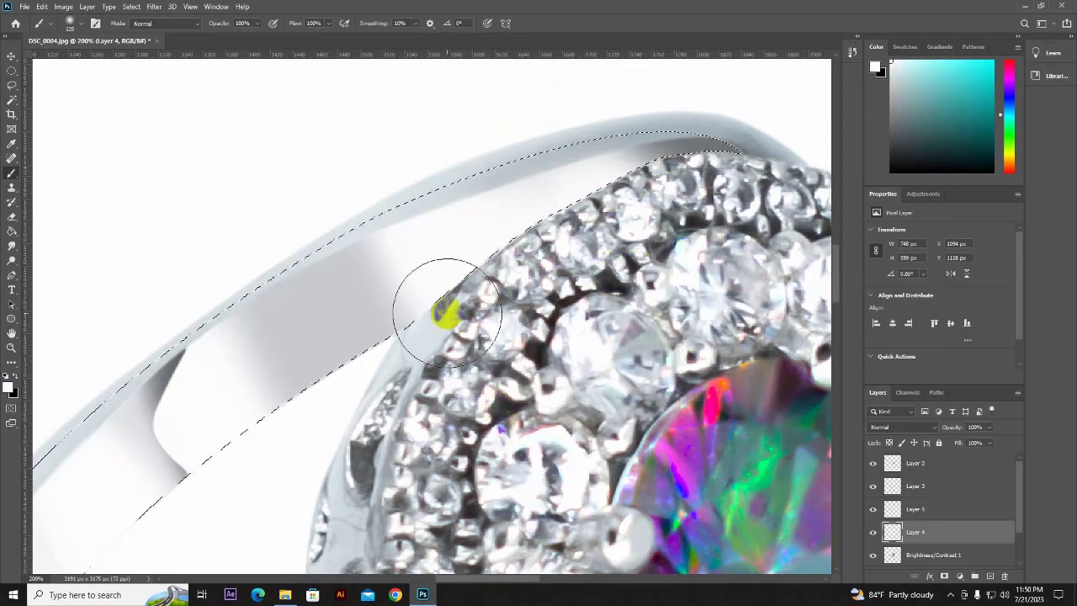
scroll(445, 313, left, 5)
scroll(572, 169, down, 3)
alt+click(275, 360)
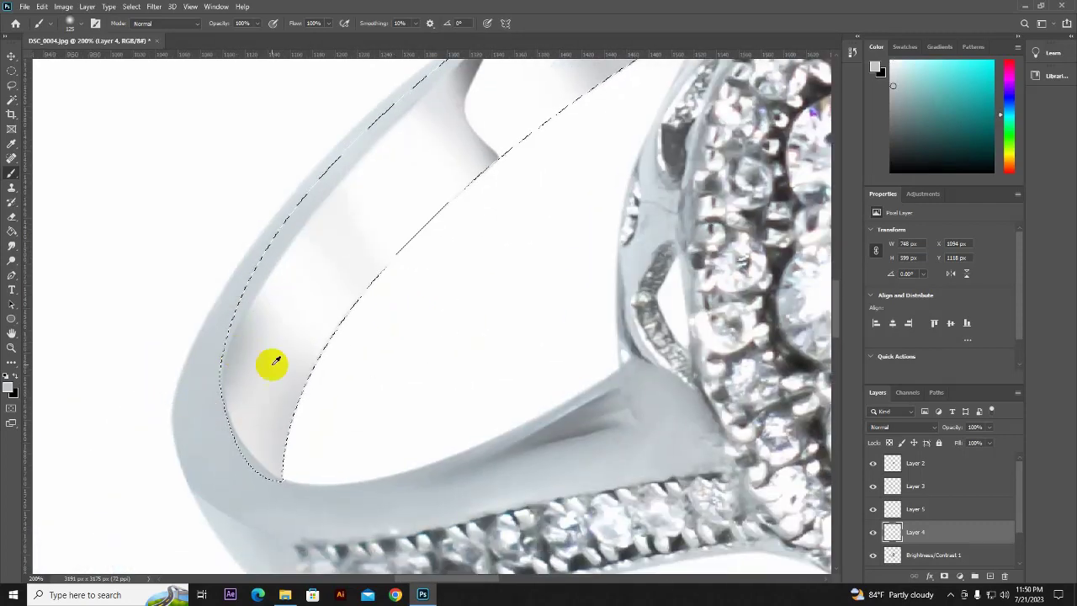
alt+click(412, 361)
drag(276, 264, 517, 330)
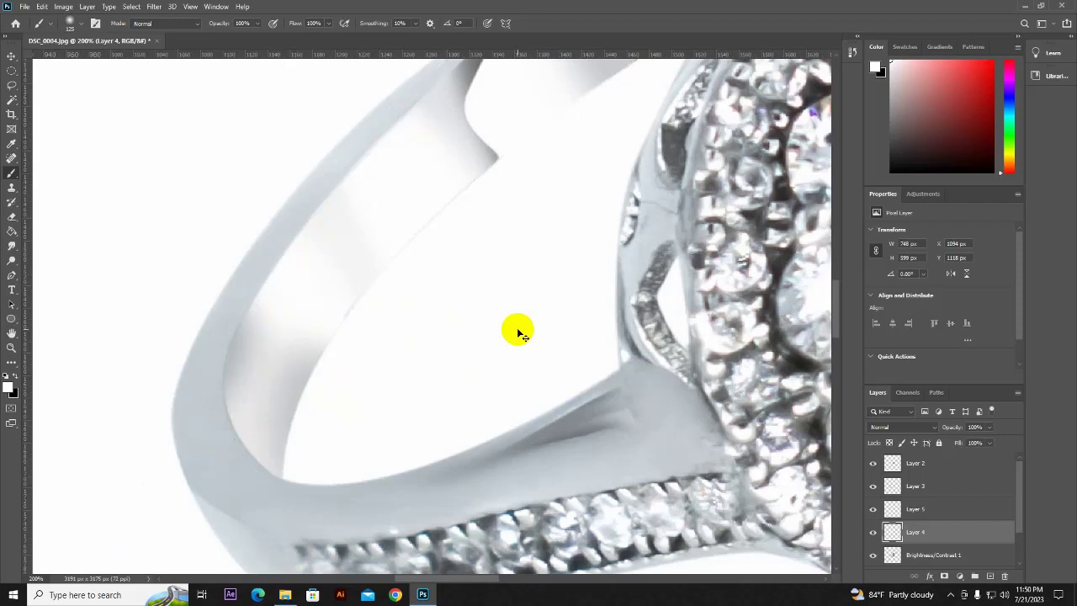
Fit the whole ring on screen and switch from Layer 5 back to Layer 4
key(ctrl+0)
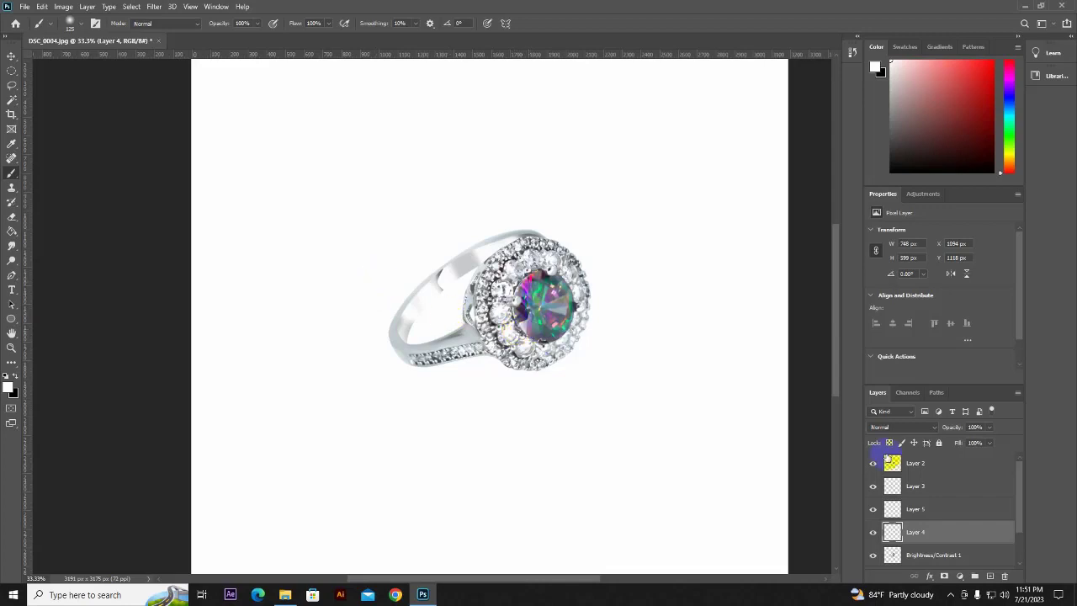
click(897, 508)
click(912, 532)
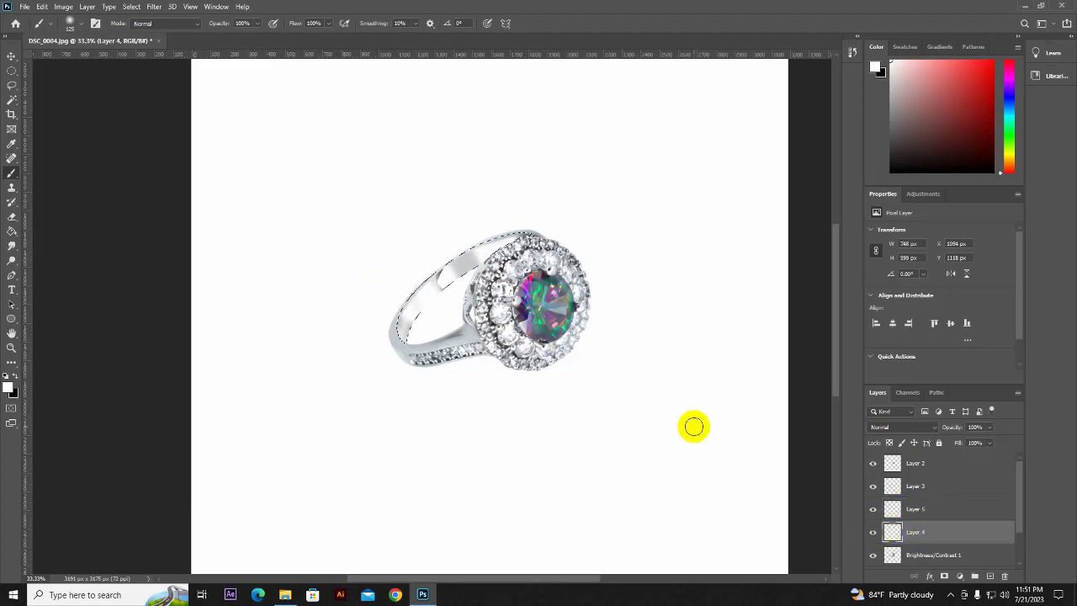
Zoom in, enlarge the brush to 200 and make Layer 3 active
key(ctrl+plus)
key(bracketright)
key(bracketright)
key(bracketright)
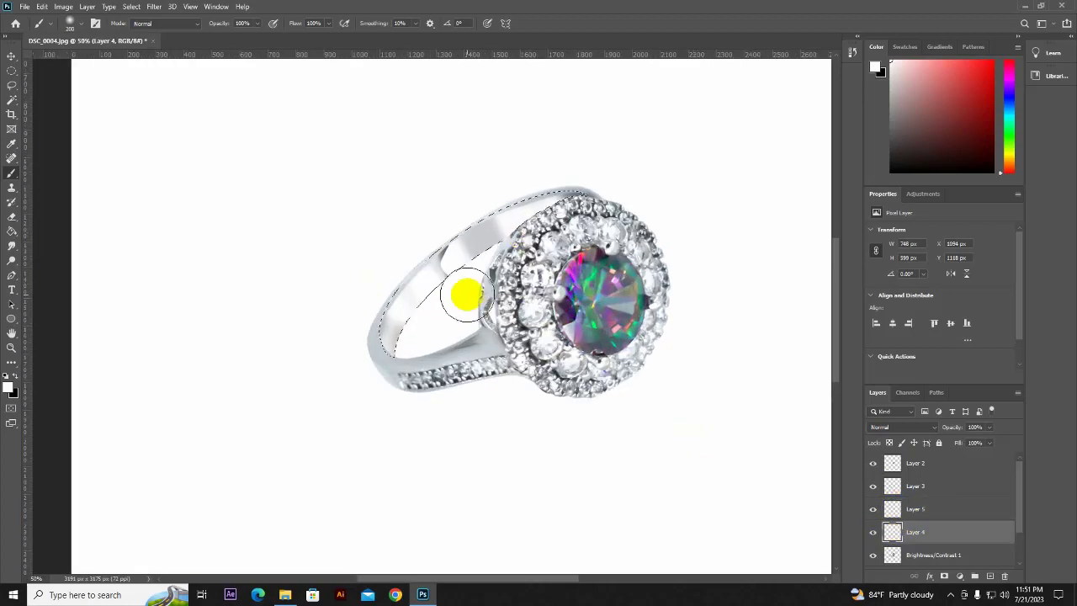
click(921, 552)
scroll(917, 530, down, 1)
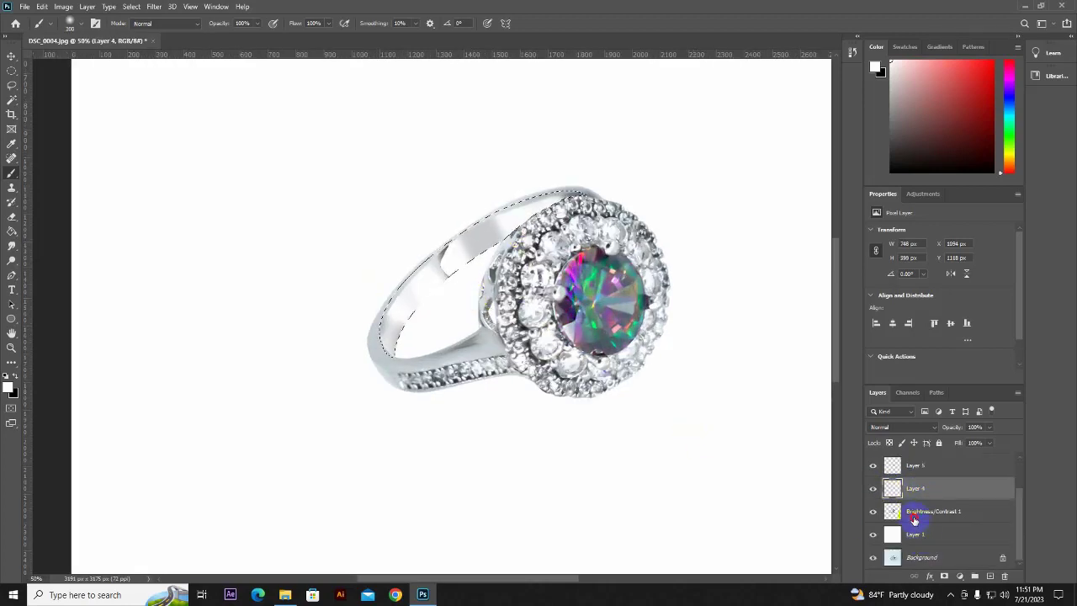
scroll(908, 510, up, 1)
click(892, 486)
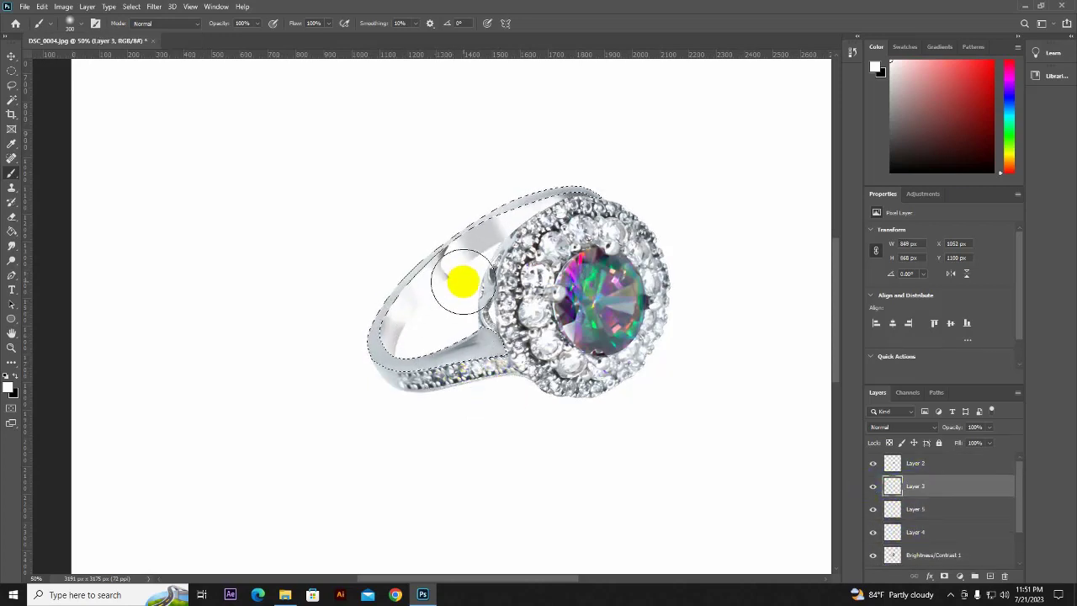
Brush sampled light grey and white over the ring shank toward the stone
alt+click(395, 335)
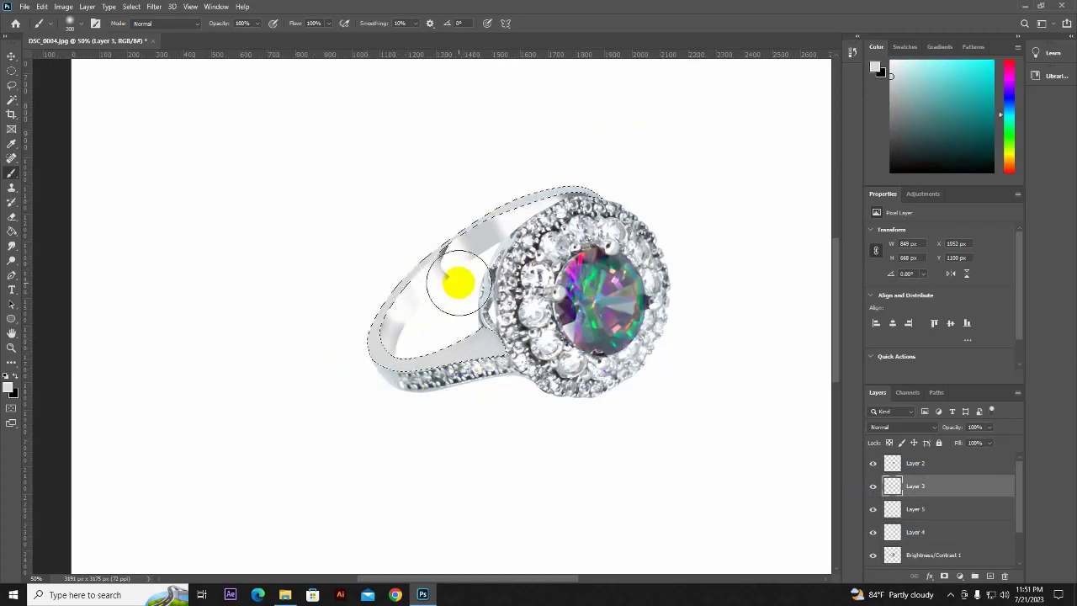
drag(459, 282, 368, 327)
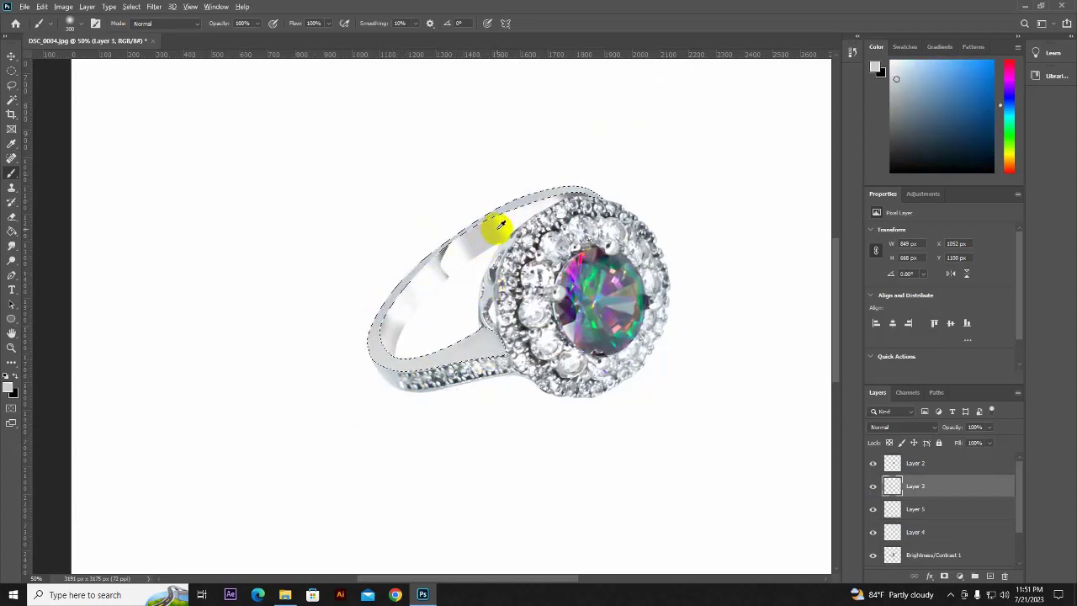
alt+click(403, 250)
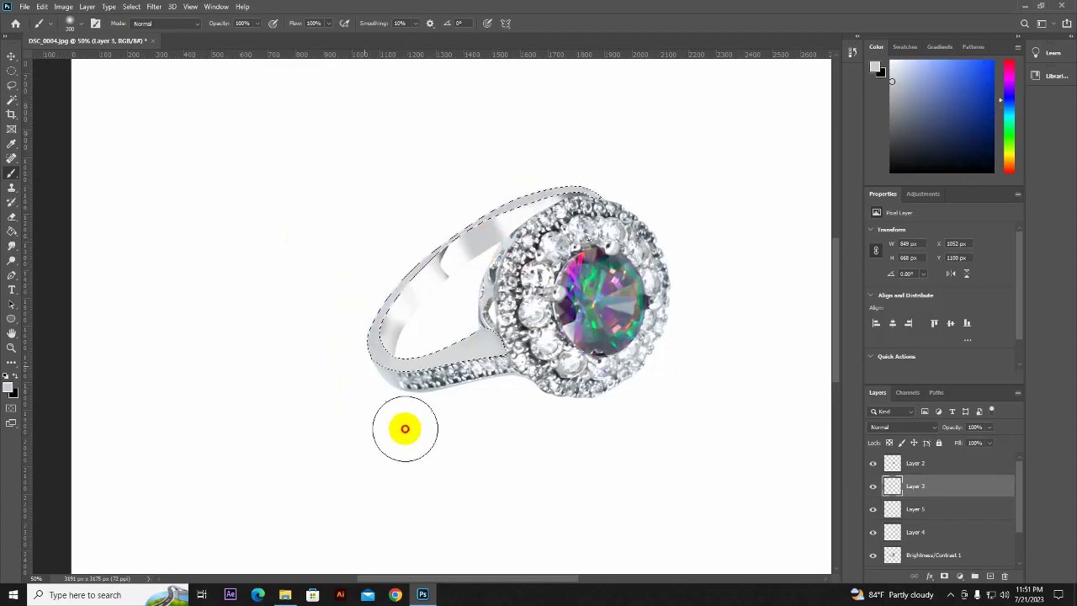
alt+click(440, 233)
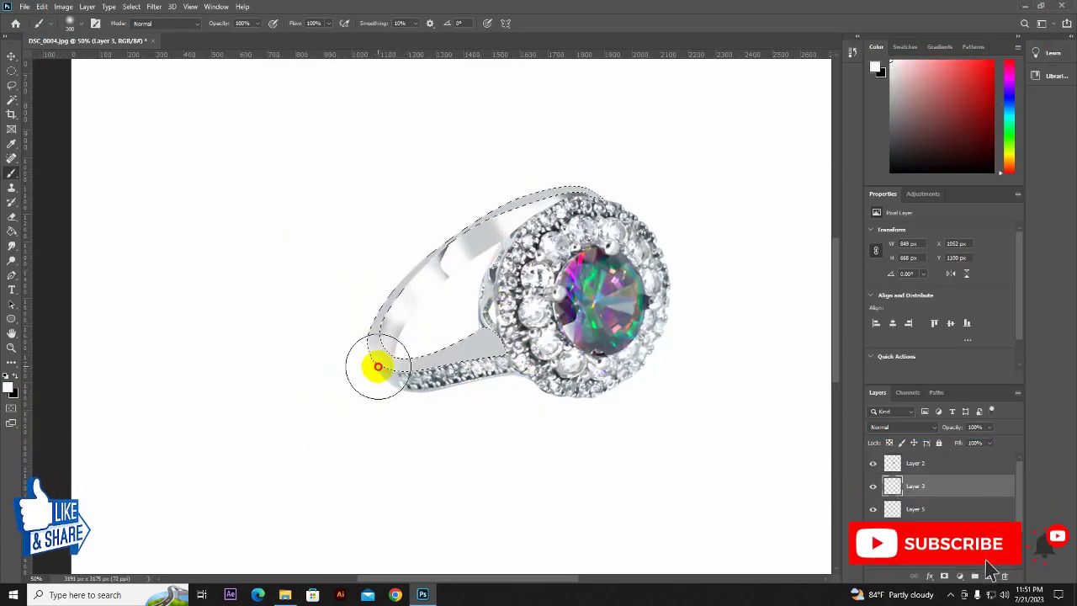
drag(378, 366, 455, 367)
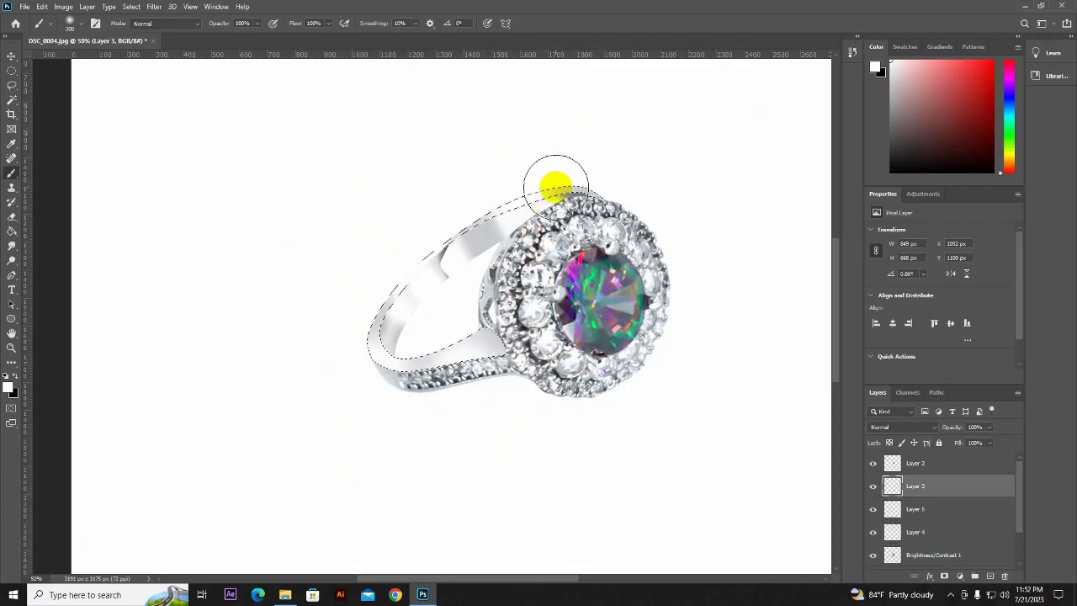
scroll(603, 343, down, 3)
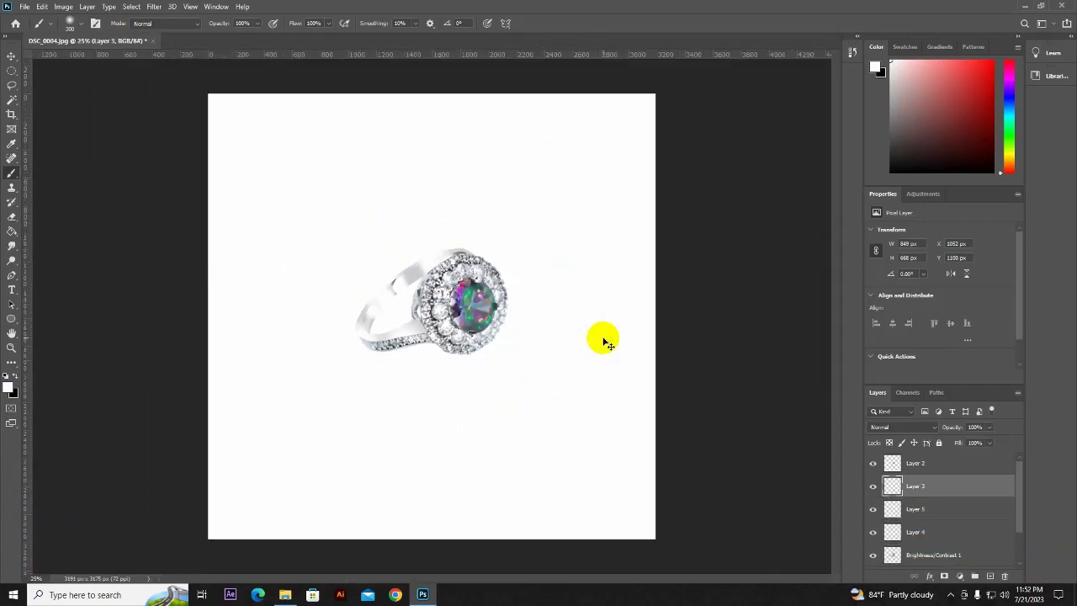
scroll(604, 343, up, 1)
scroll(604, 344, up, 3)
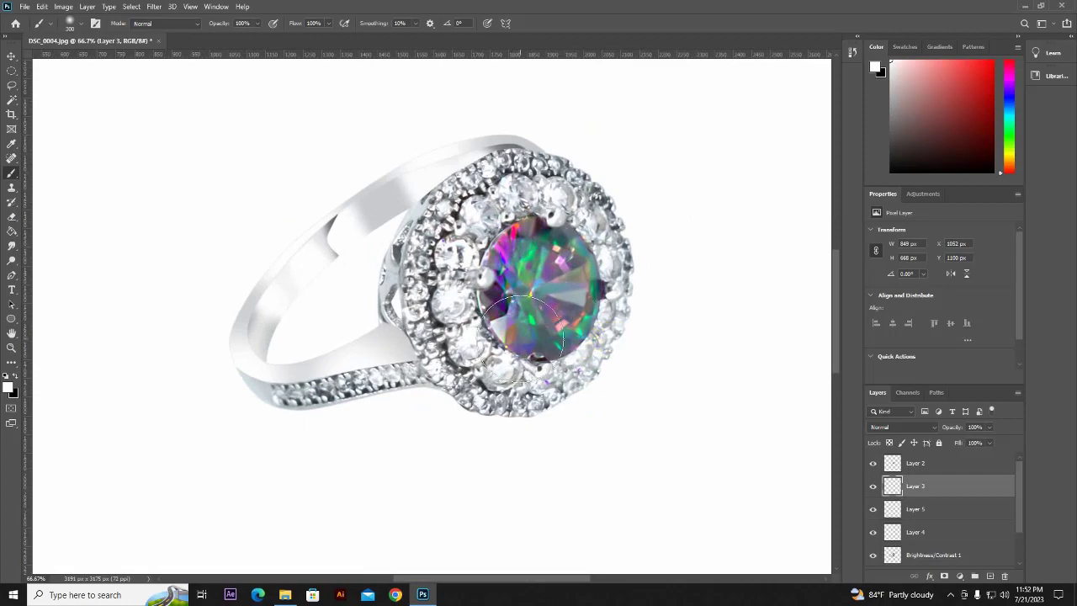
scroll(930, 505, down, 2)
click(930, 511)
ctrl+click(892, 511)
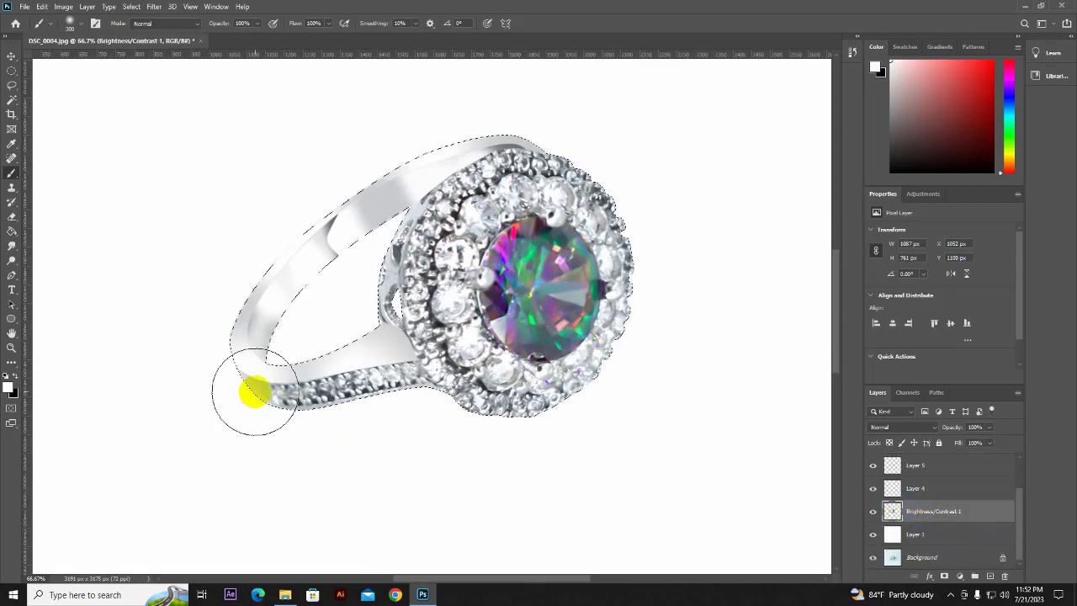
alt+click(252, 311)
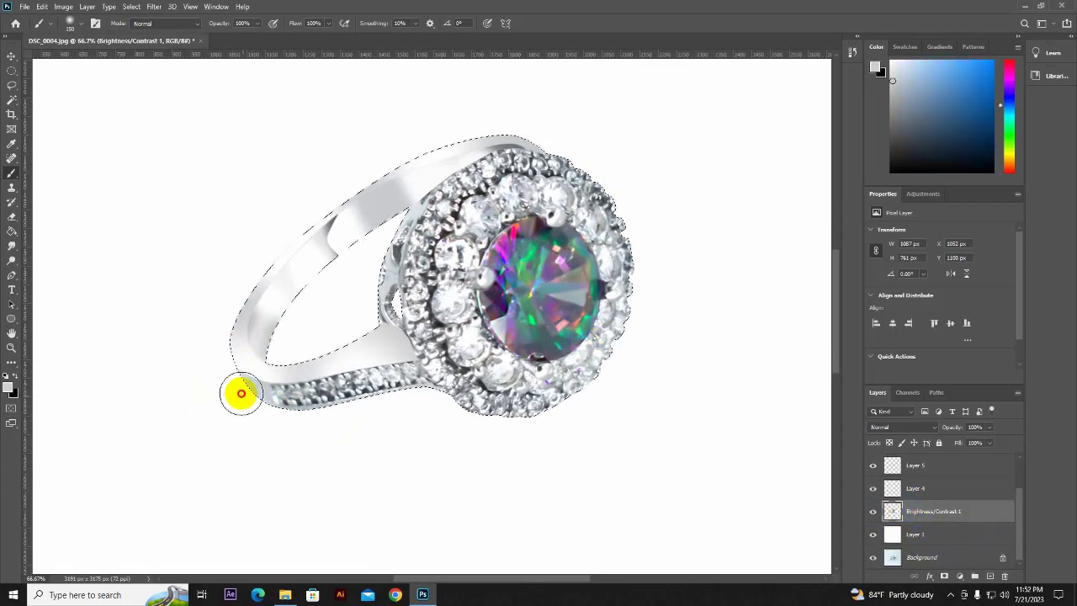
alt+click(250, 365)
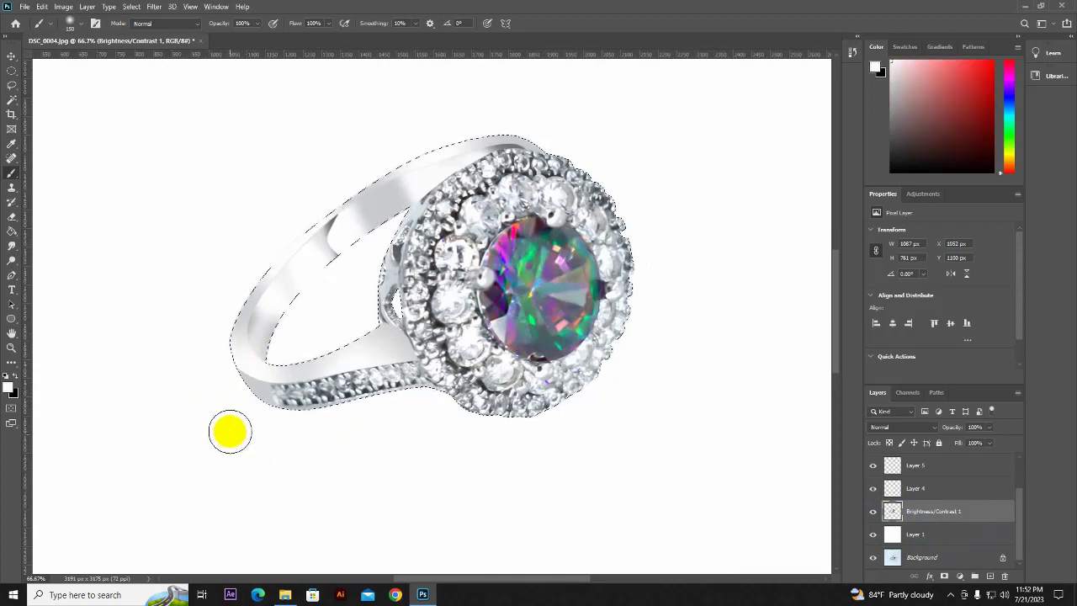
key(ctrl+d)
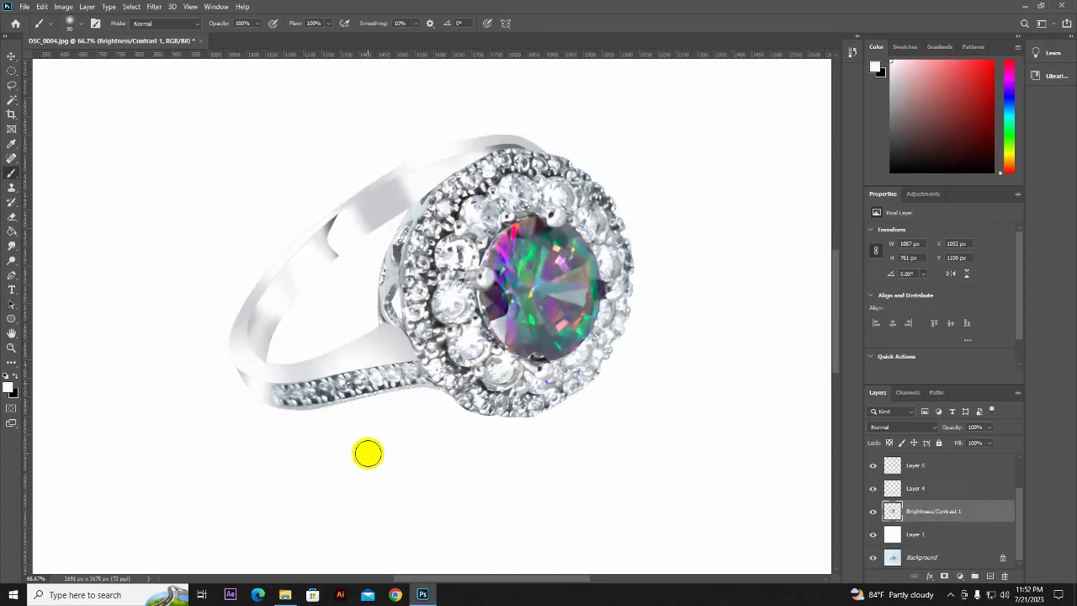
key(ctrl+minus)
key(ctrl+minus)
key(ctrl+minus)
key(ctrl+minus)
key(ctrl+plus)
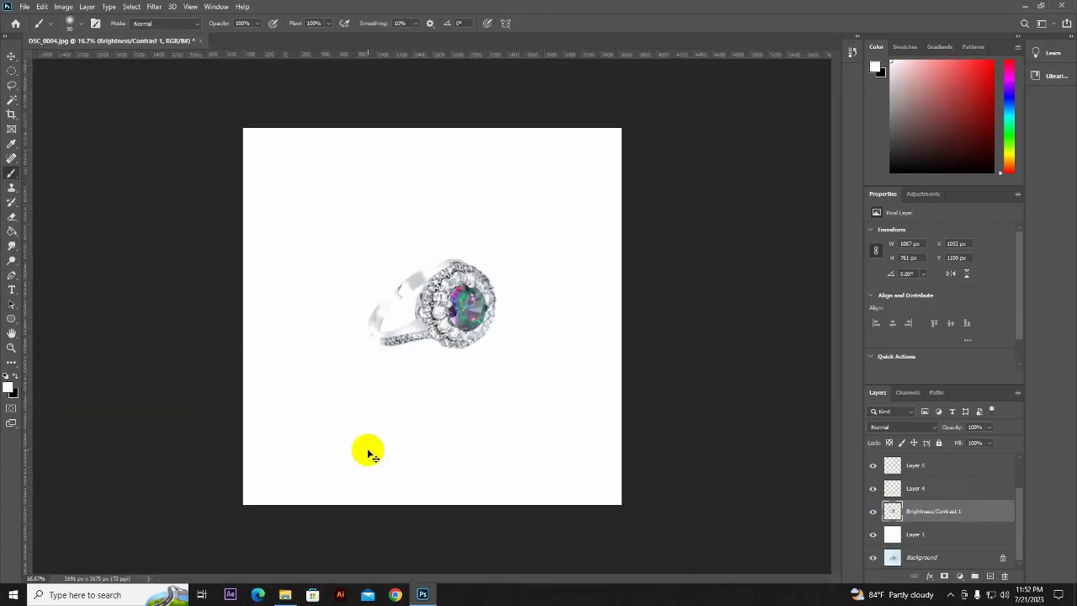
key(ctrl+plus)
key(ctrl+plus)
key(ctrl+minus)
key(ctrl+plus)
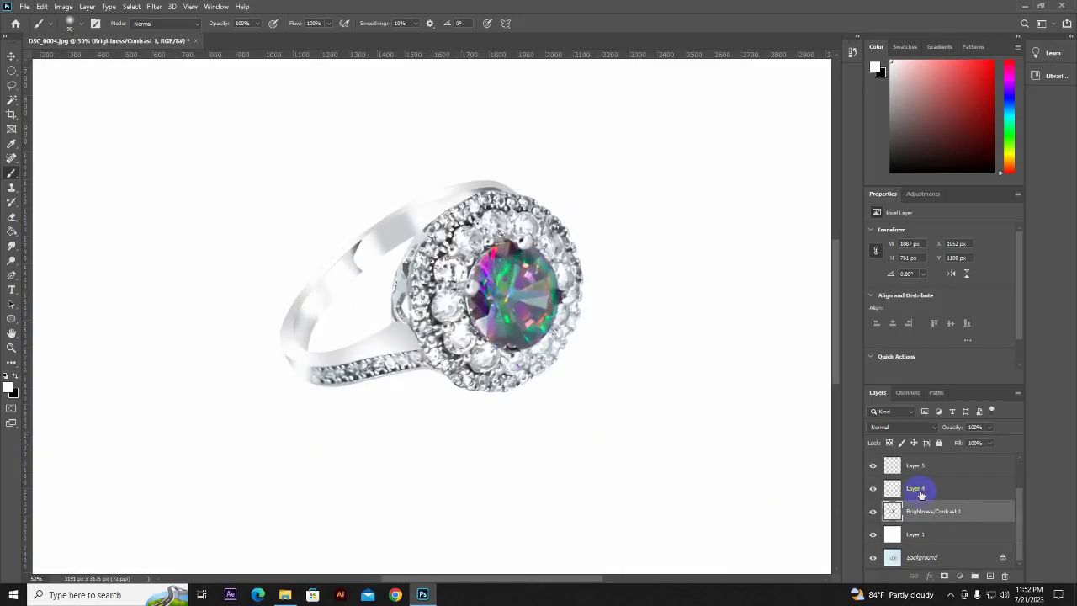
Lower Layer 4's opacity to 70% and Layer 3's to about 72%
click(920, 491)
drag(972, 442, 978, 442)
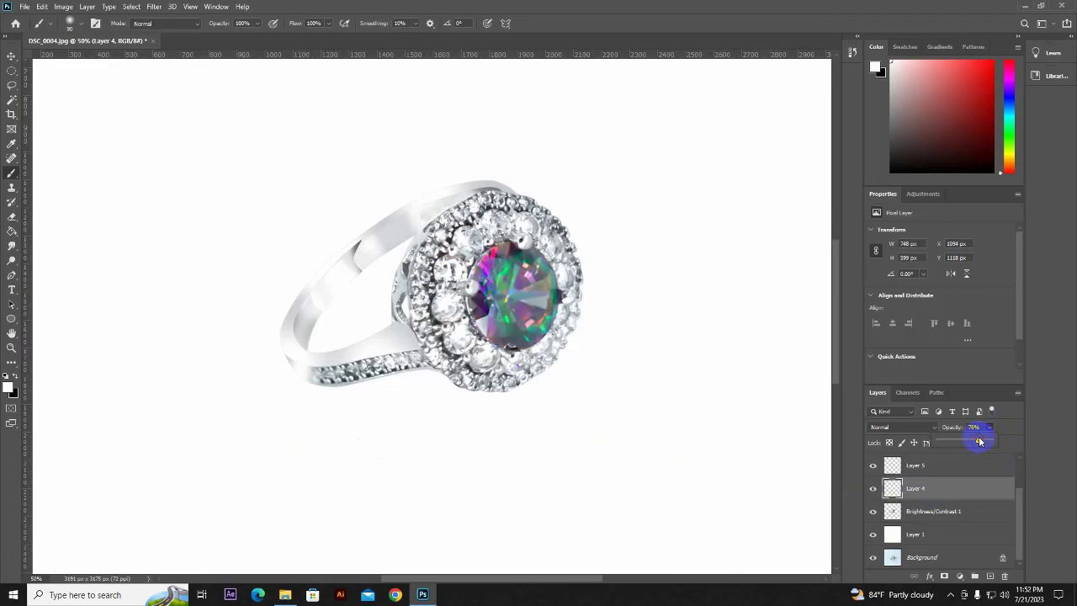
click(947, 466)
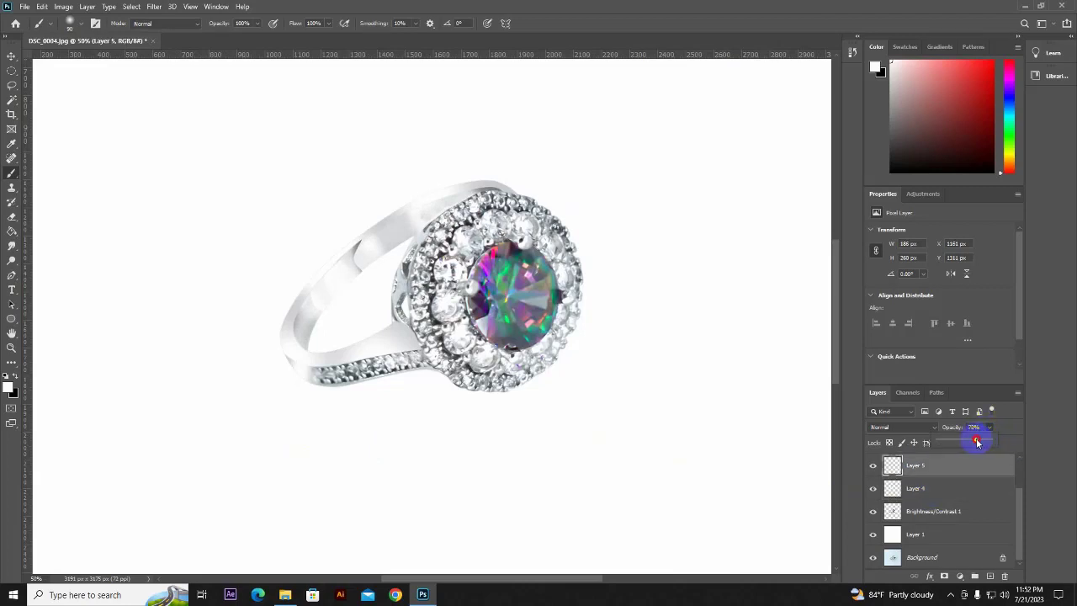
scroll(934, 476, up, 2)
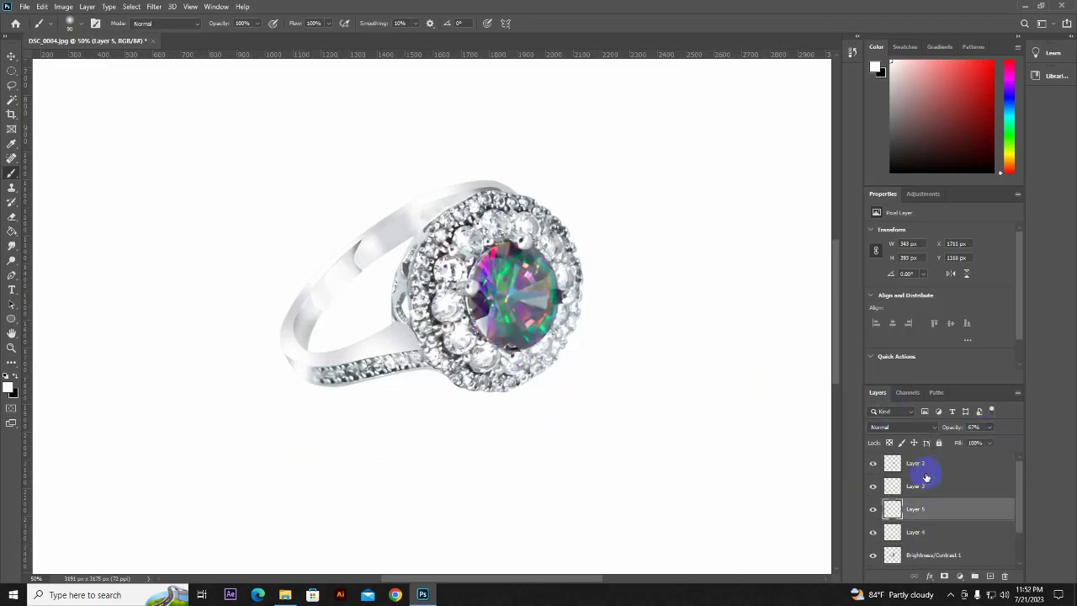
click(926, 485)
drag(988, 443, 976, 441)
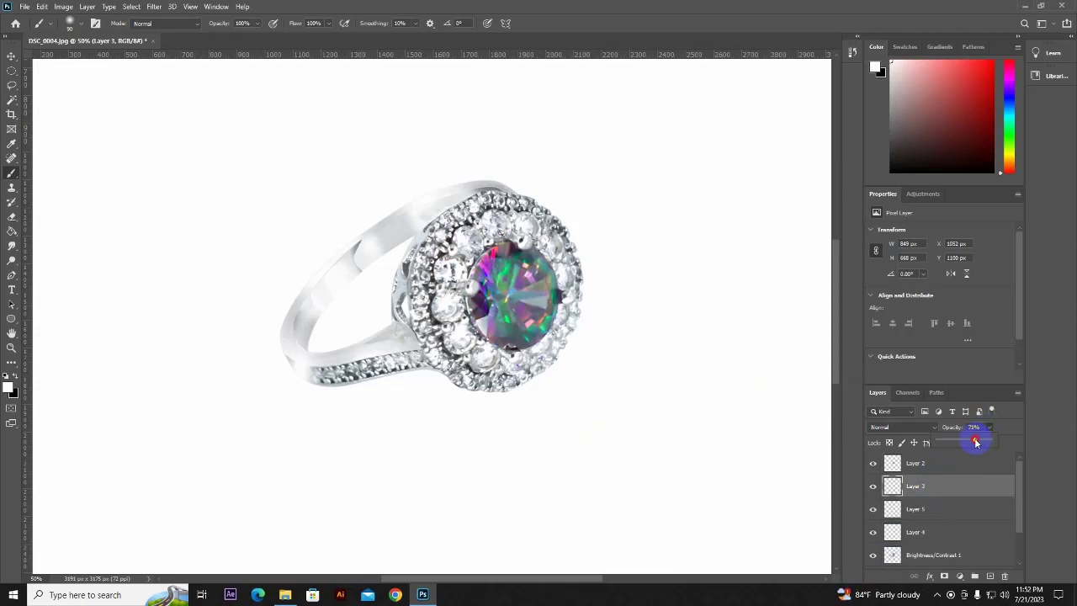
scroll(398, 414, up, 1)
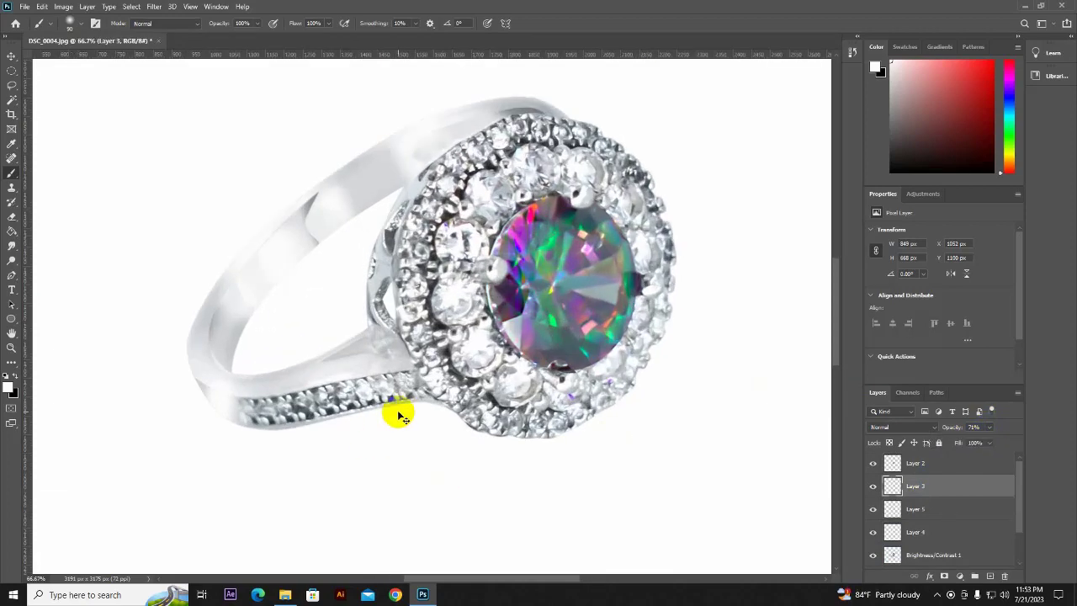
scroll(398, 414, up, 1)
scroll(399, 414, down, 2)
scroll(399, 413, down, 1)
scroll(399, 414, up, 1)
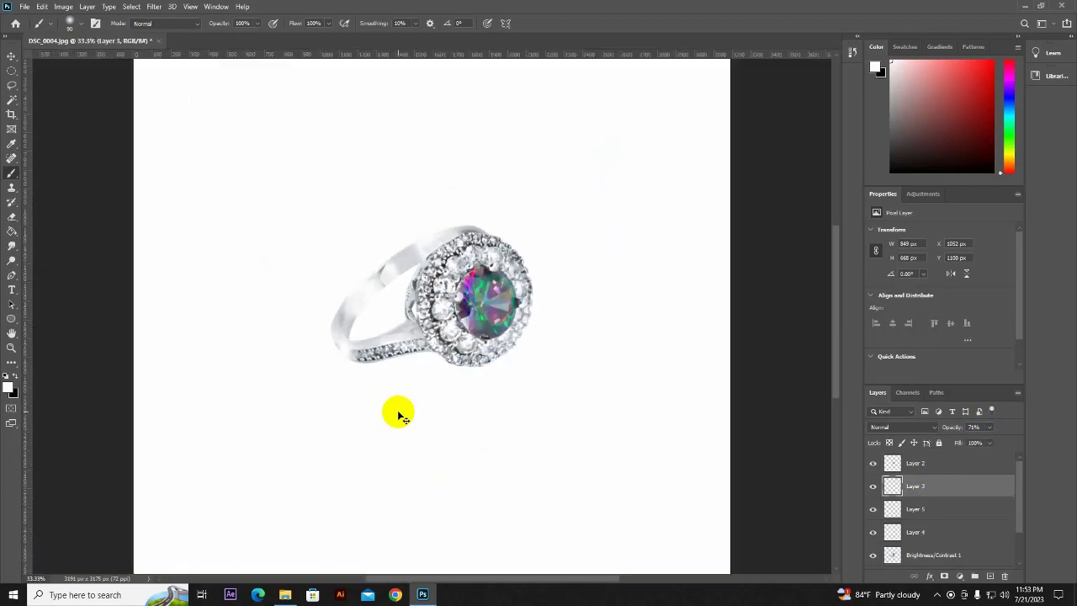
scroll(913, 512, down, 2)
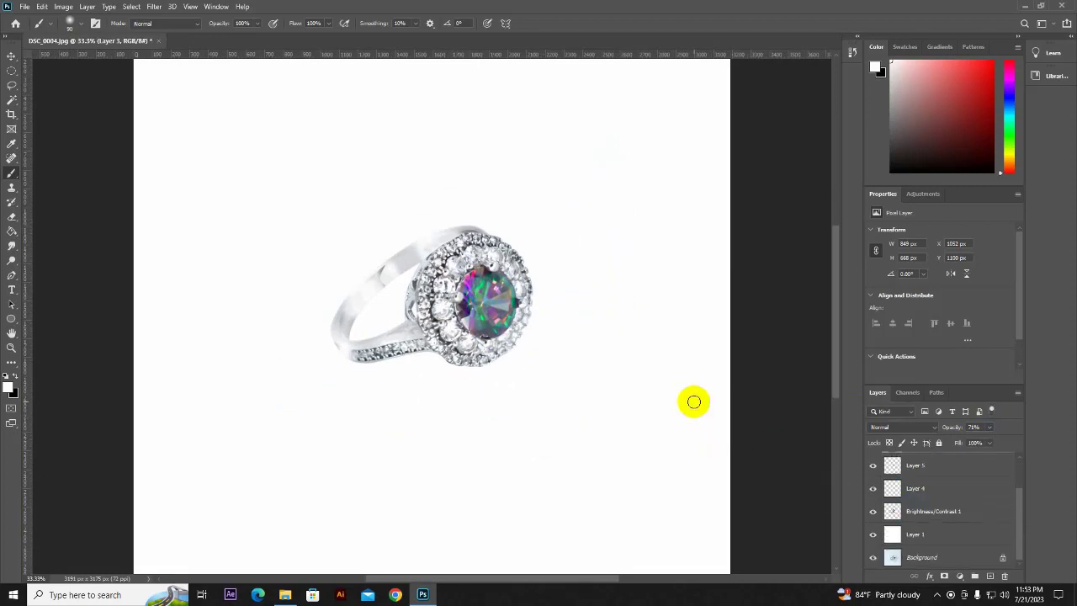
Load Layer 3's band as a selection and smudge along the ring band's edge
key(ctrl+1)
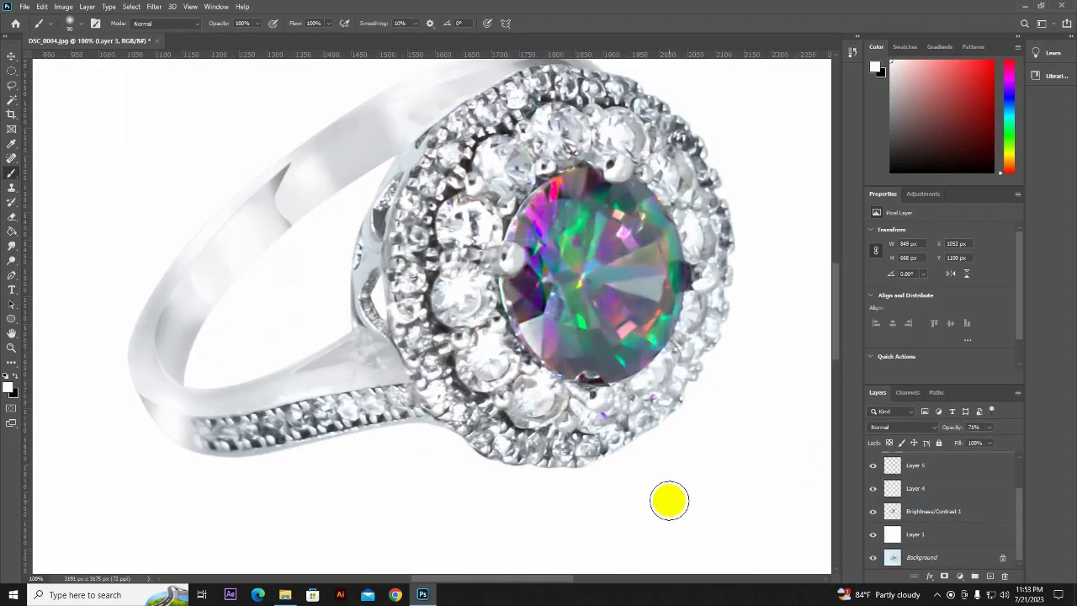
scroll(927, 490, up, 2)
drag(926, 490, 900, 476)
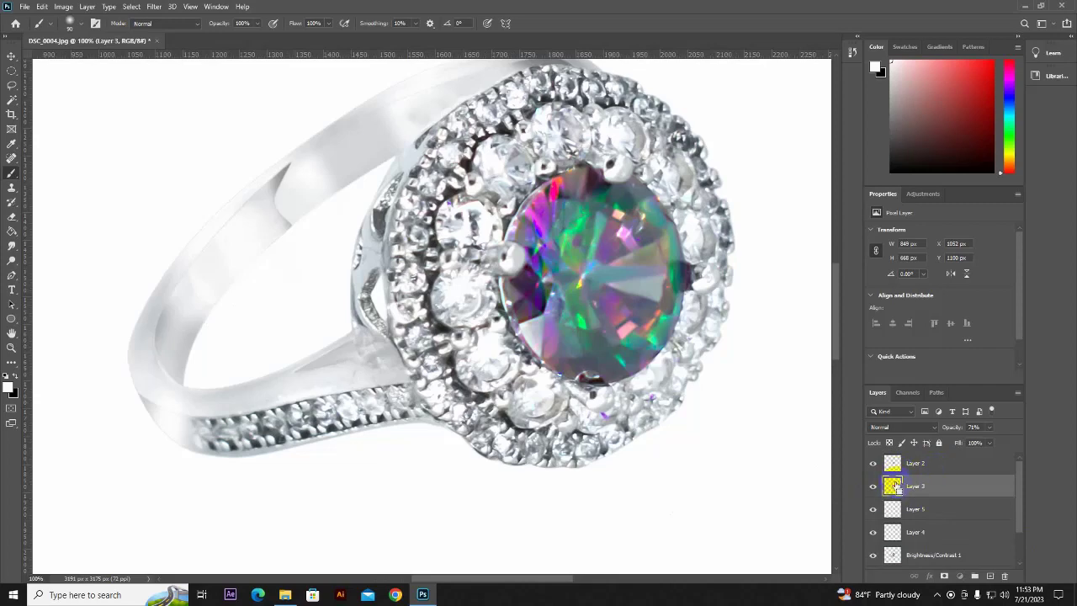
ctrl+click(891, 485)
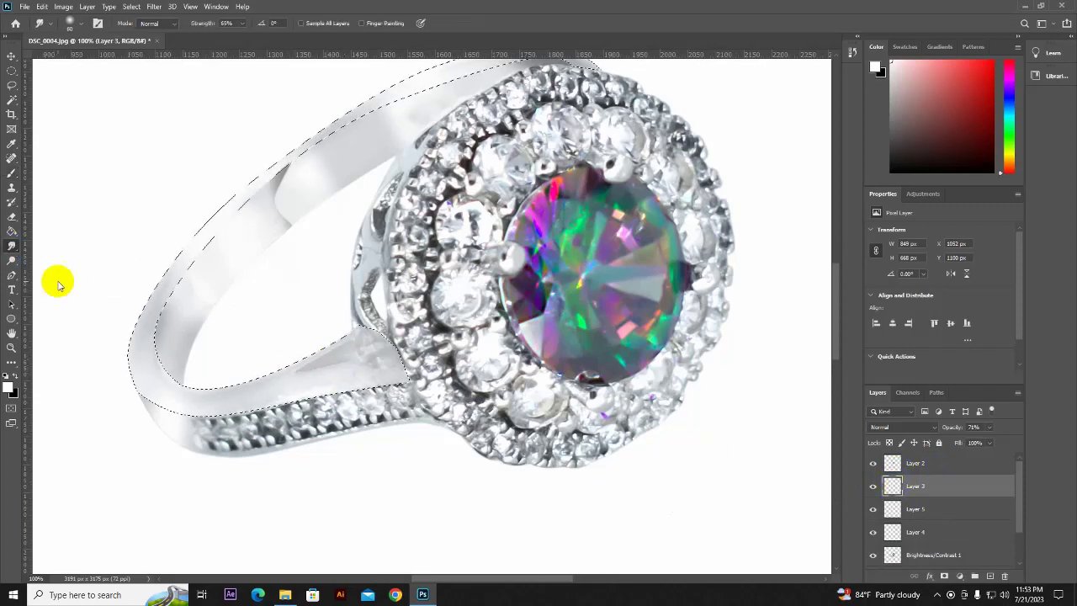
right_click(11, 245)
click(59, 264)
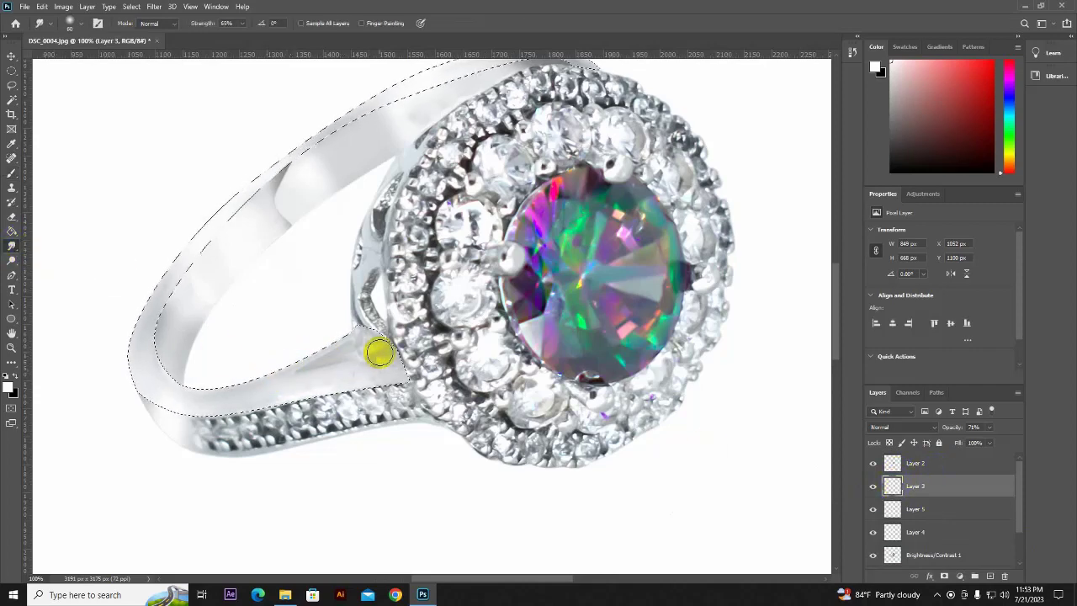
drag(378, 353, 349, 317)
Raise Layer 3's opacity to 80% and smudge the ring's top edge
click(989, 428)
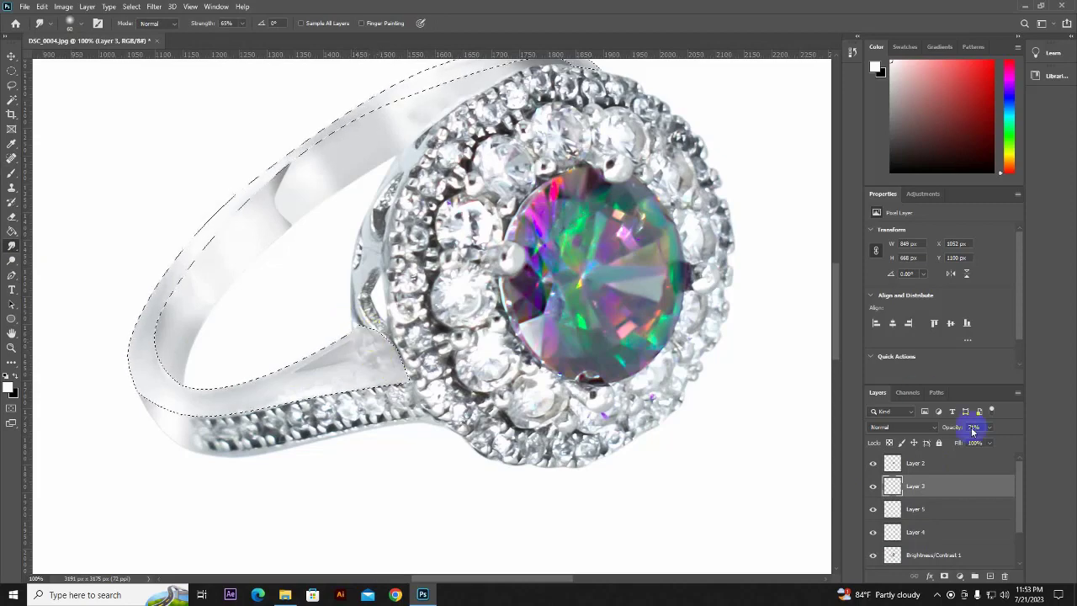
drag(989, 441, 995, 441)
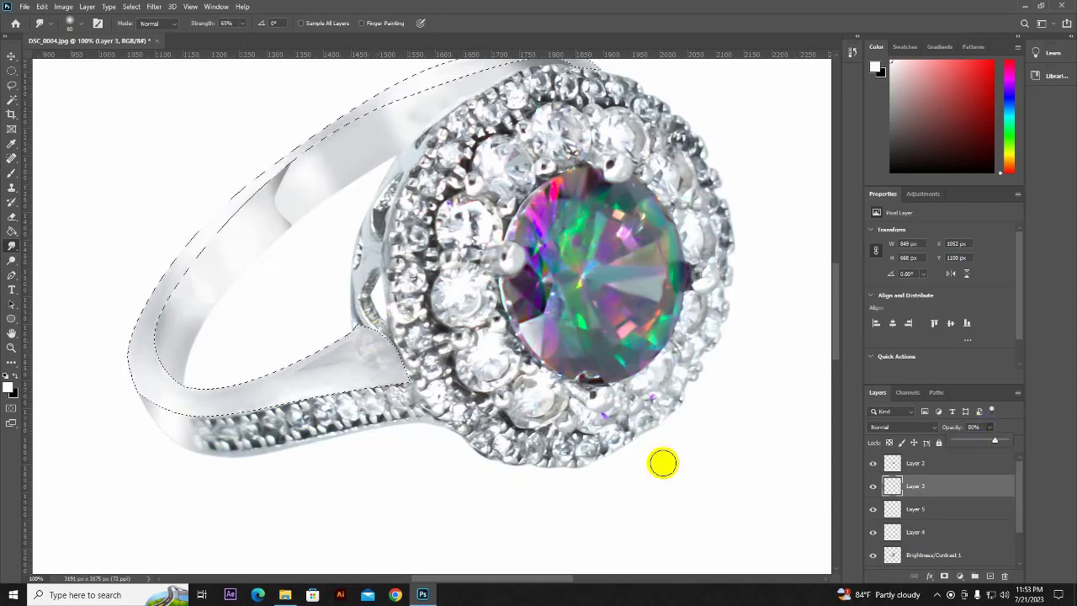
scroll(279, 353, up, 3)
mouse_move(533, 173)
mouse_down()
mouse_move(579, 189)
mouse_move(481, 180)
mouse_move(584, 193)
mouse_move(419, 205)
mouse_move(512, 173)
mouse_move(363, 274)
mouse_move(406, 252)
mouse_up()
Smudge the upper band on Layer 4, then make Brightness/Contrast 1 active
click(905, 510)
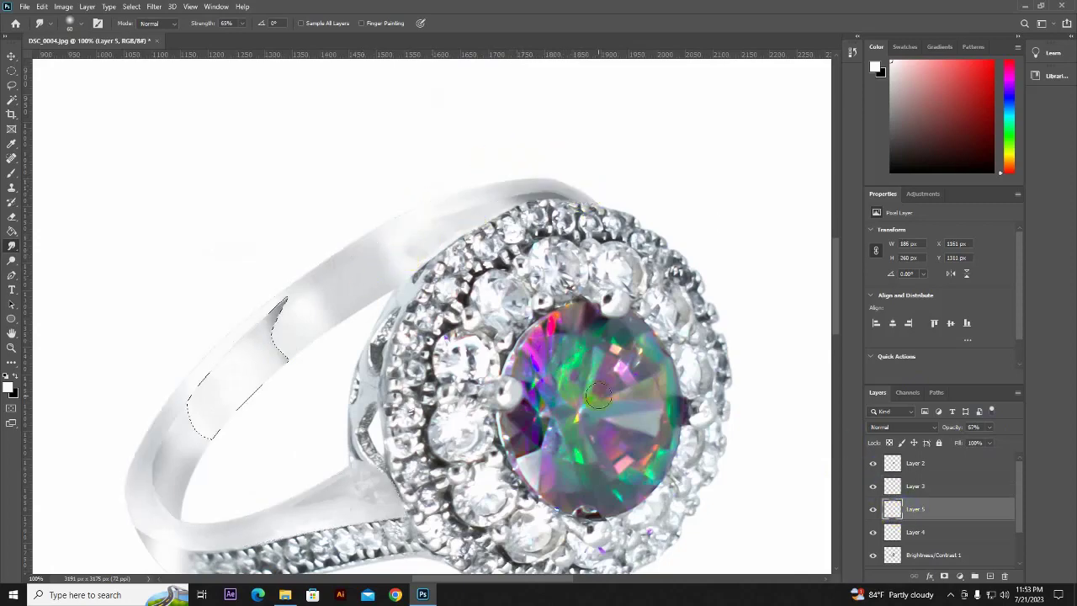
click(915, 531)
mouse_move(348, 281)
mouse_down()
mouse_move(499, 209)
mouse_move(416, 254)
mouse_up()
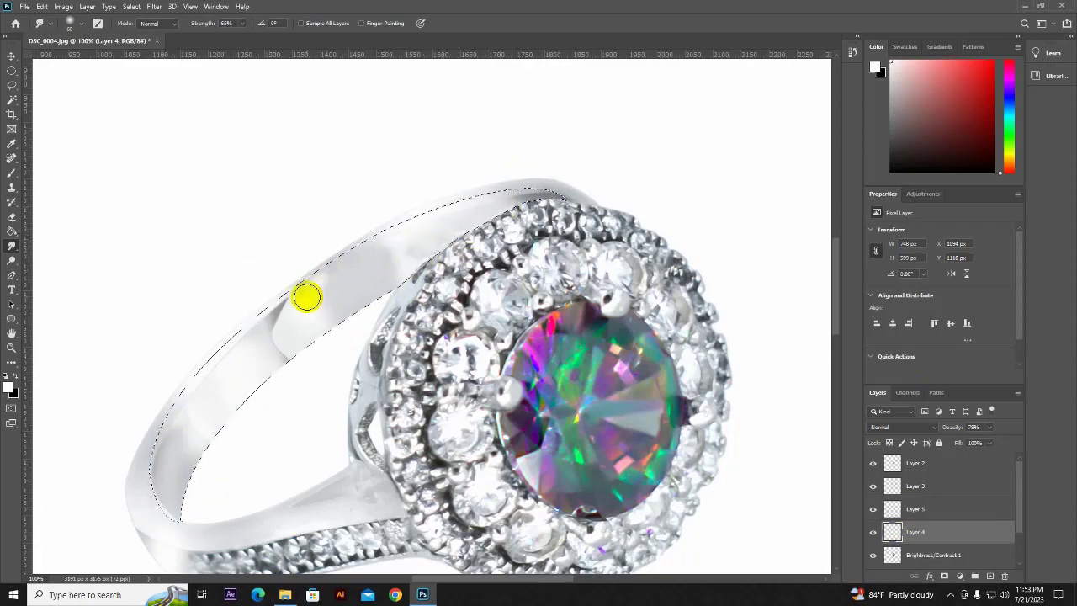
scroll(270, 434, down, 3)
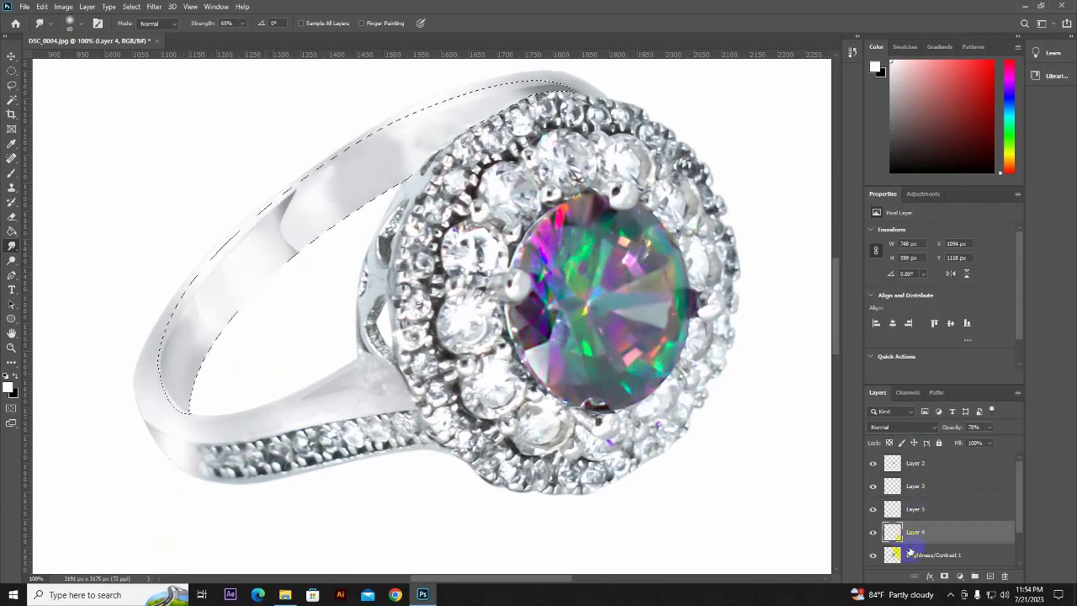
key(alt+bracketleft)
click(890, 513)
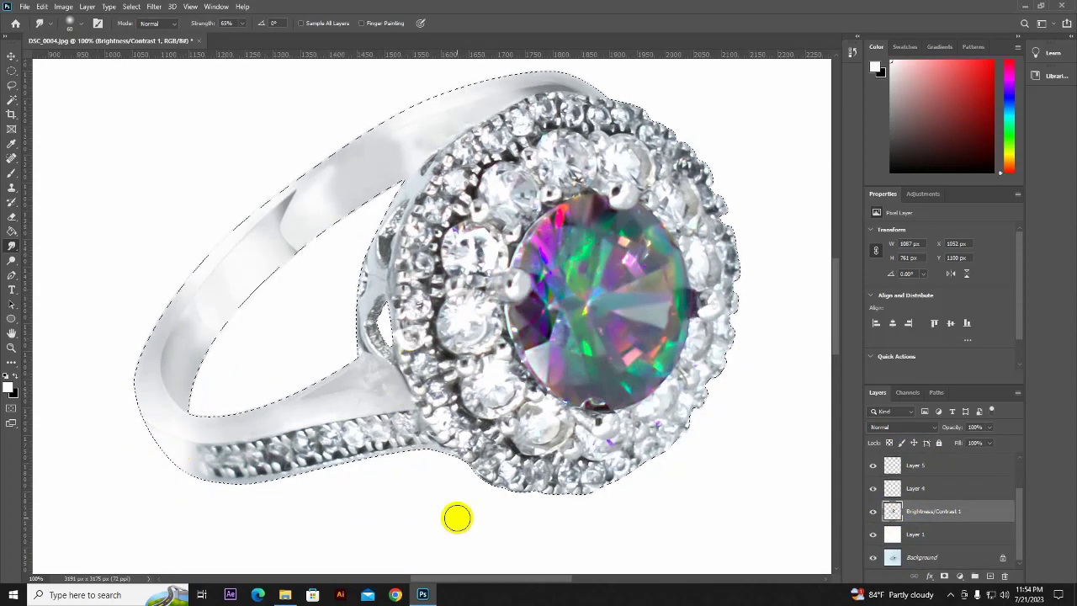
Smudge the dark gap by the inner shank and the prongs beside and below the gem
drag(355, 294, 384, 318)
key(ctrl+d)
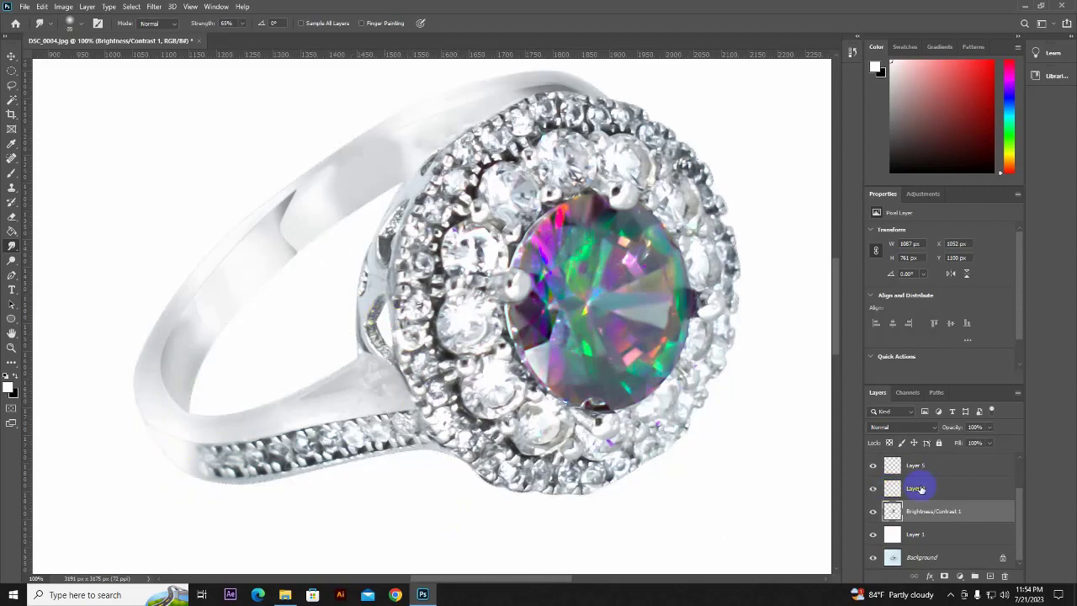
ctrl+click(890, 513)
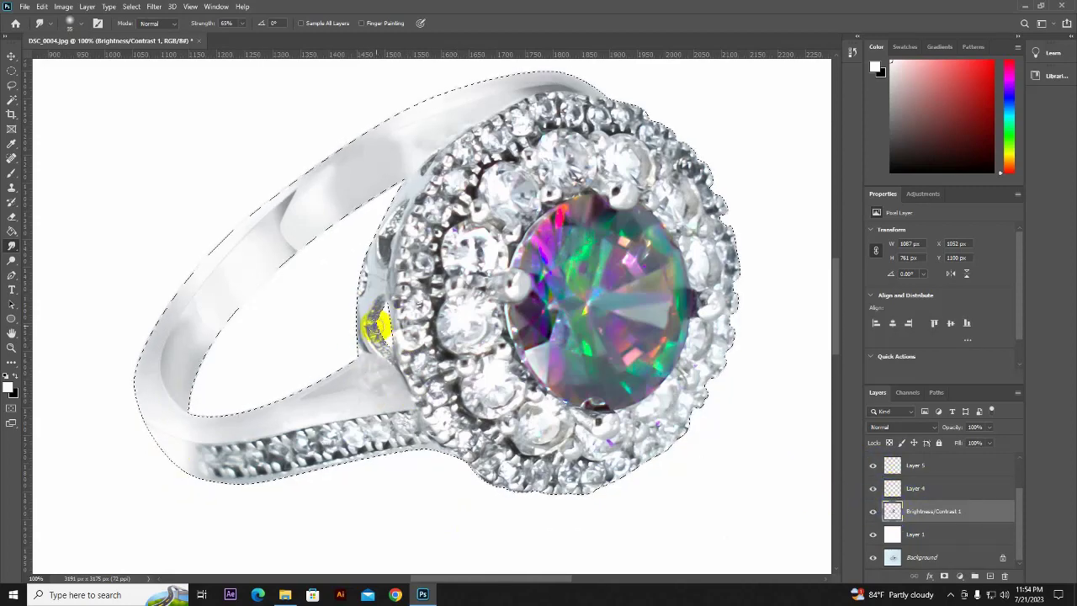
drag(373, 312, 380, 340)
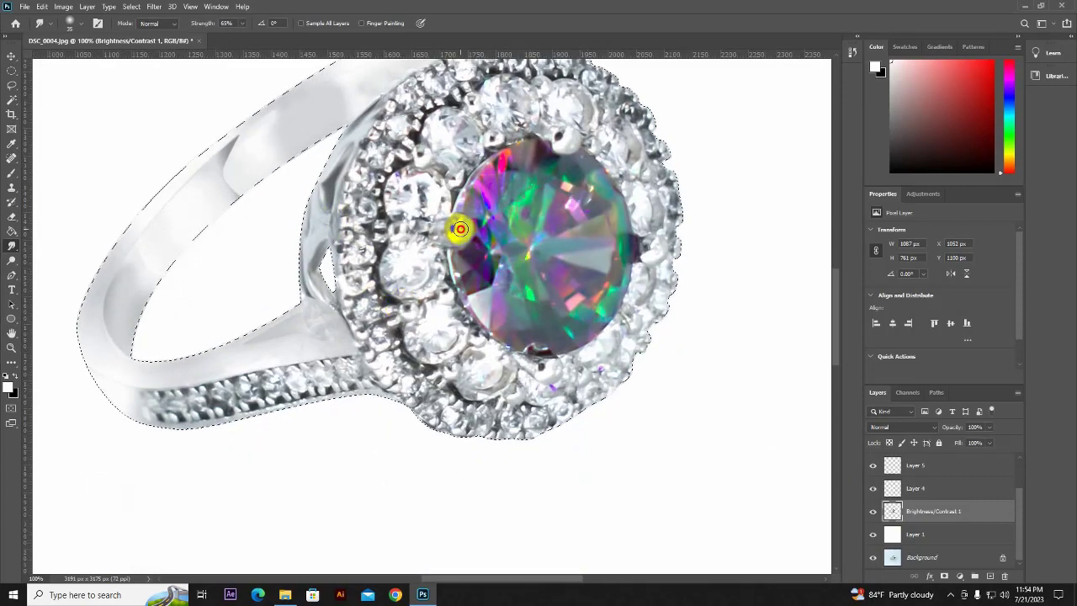
drag(461, 228, 457, 224)
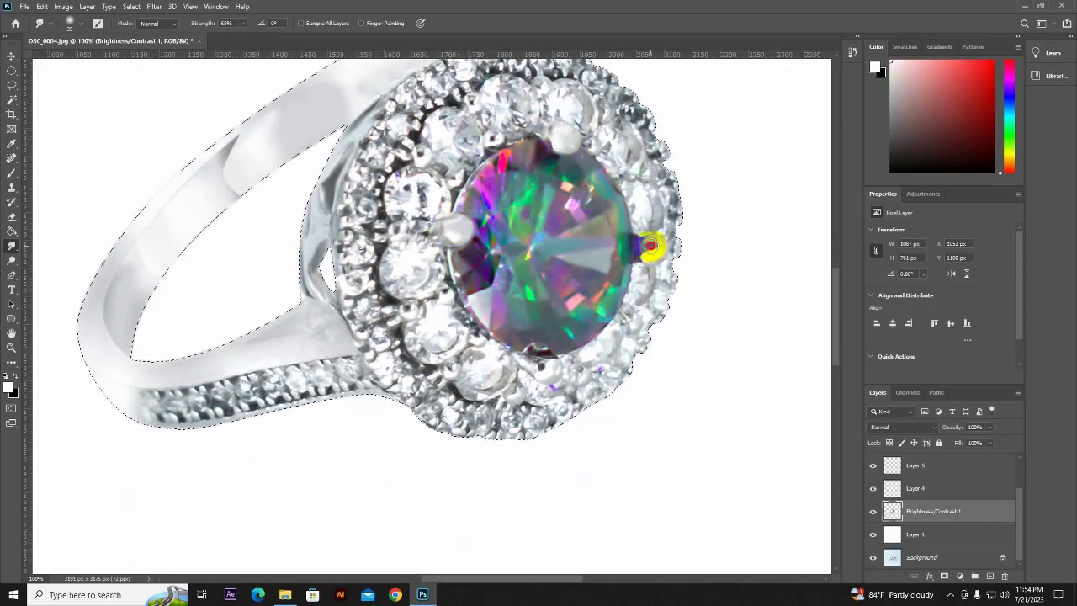
drag(533, 365, 529, 373)
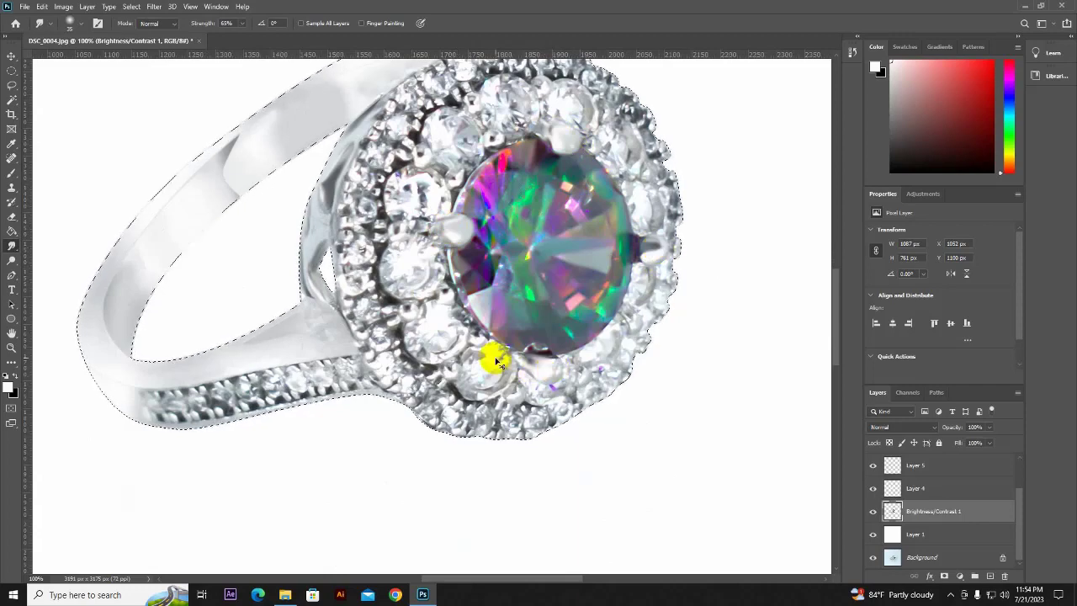
Select the retouch layers through Brightness/Contrast 1 and merge them into Layer 3
key(ctrl+minus)
key(ctrl+minus)
key(ctrl+minus)
key(ctrl+plus)
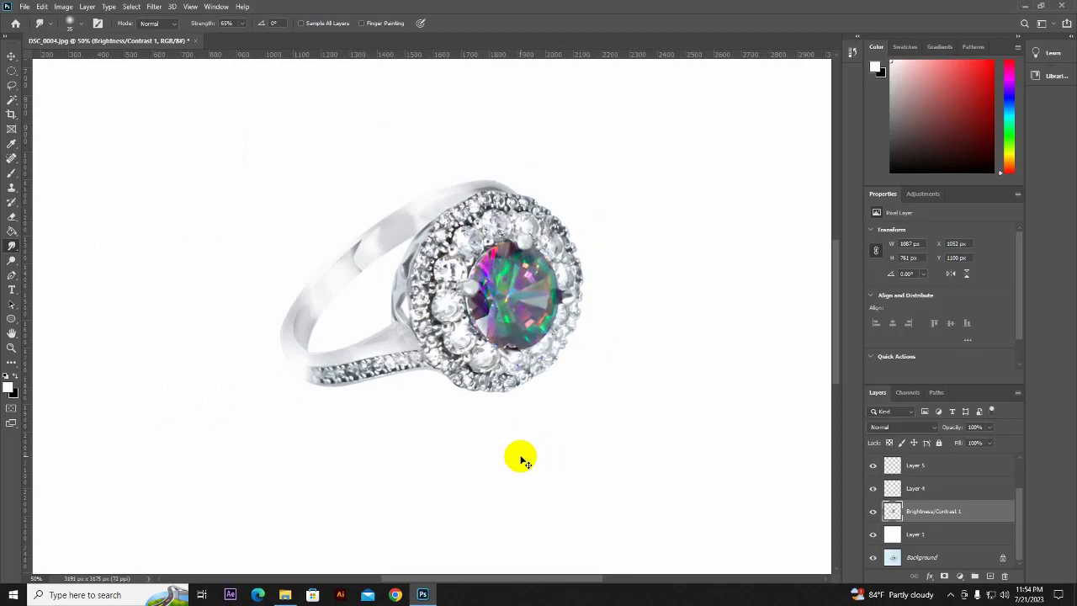
scroll(975, 493, up, 2)
shift+click(940, 463)
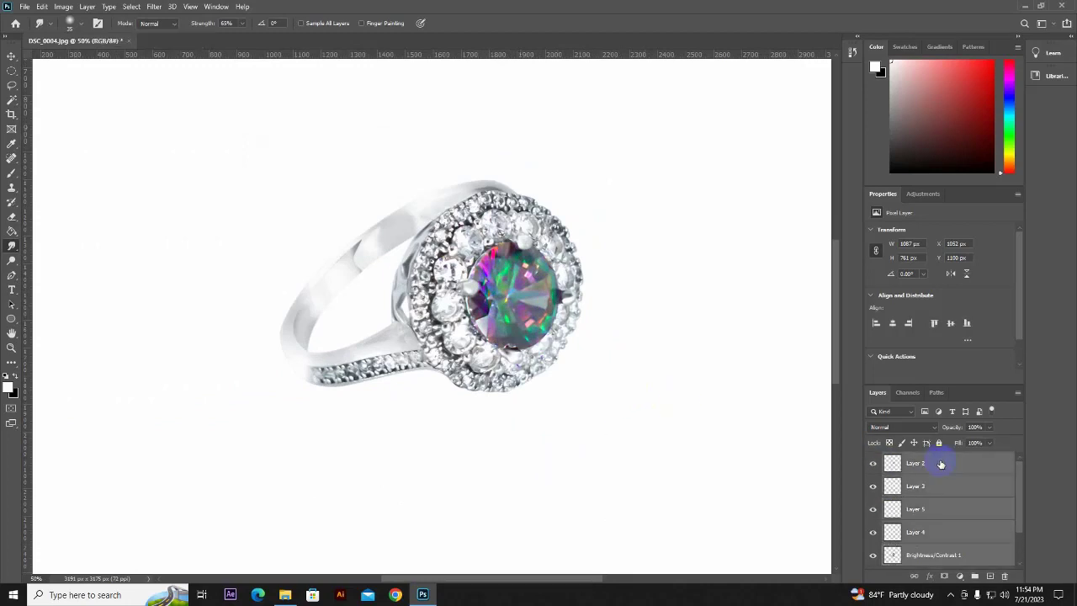
click(922, 509)
shift+click(916, 555)
key(Delete)
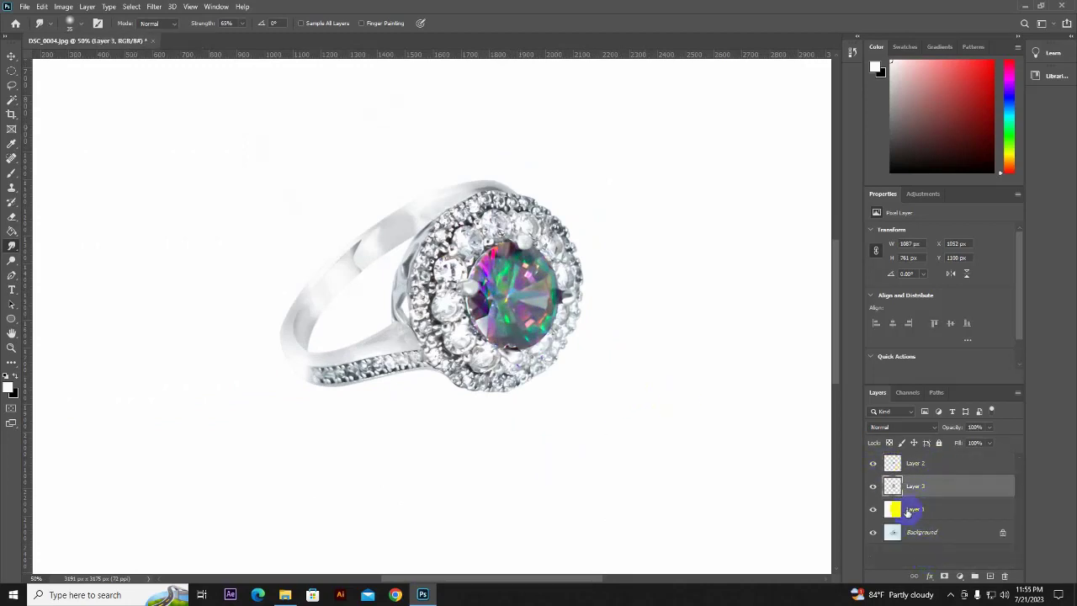
click(154, 7)
Apply Camera Raw with Saturation -52, Clarity +19 and a slightly cooler temperature
click(181, 72)
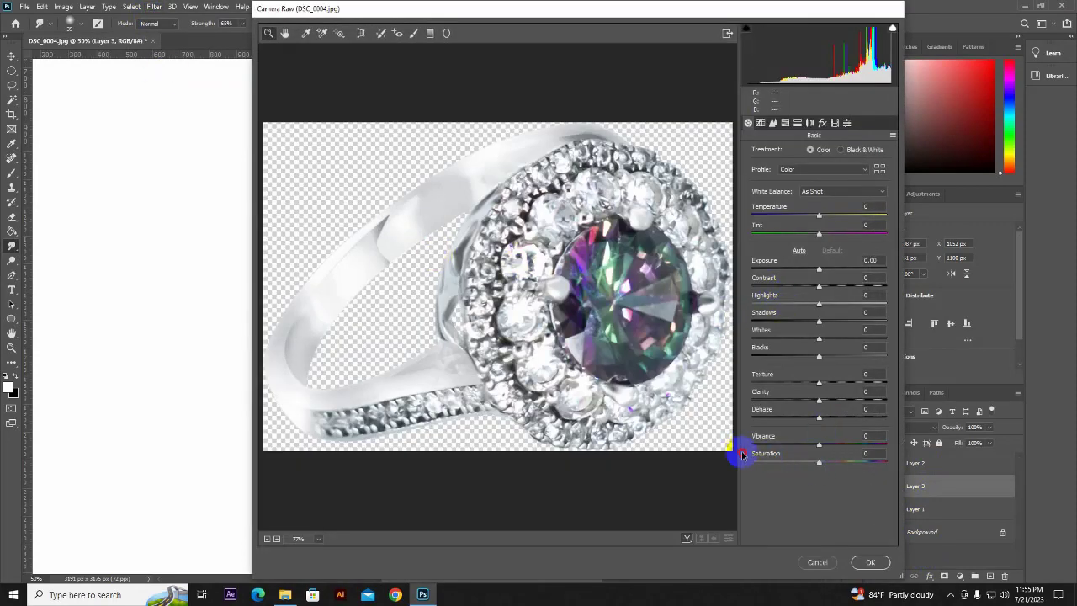
mouse_move(783, 462)
mouse_down()
mouse_move(748, 459)
mouse_move(770, 460)
mouse_up()
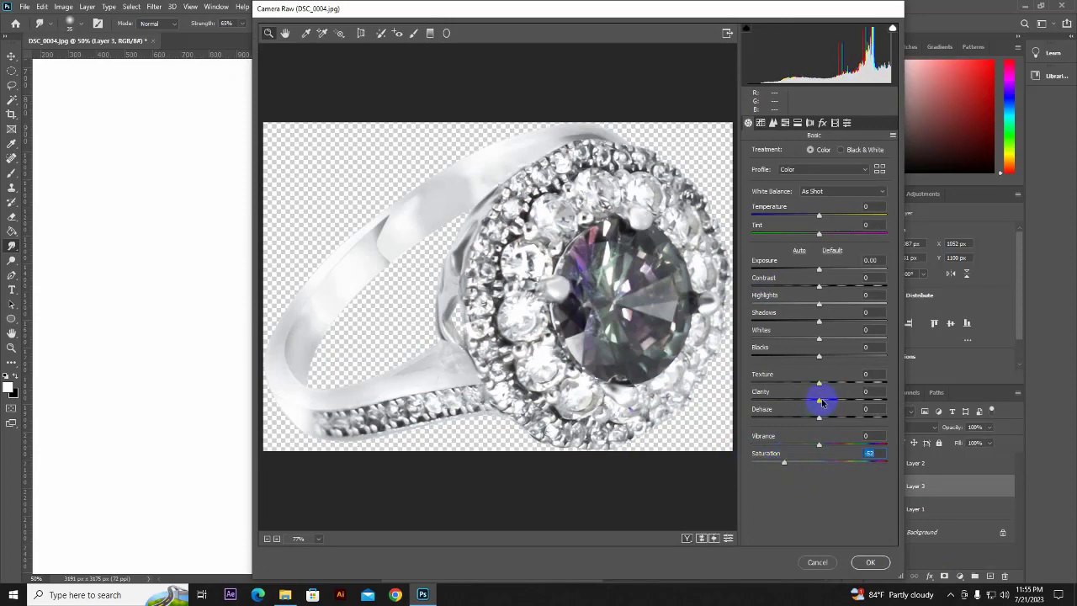
drag(825, 400, 831, 393)
drag(821, 214, 805, 214)
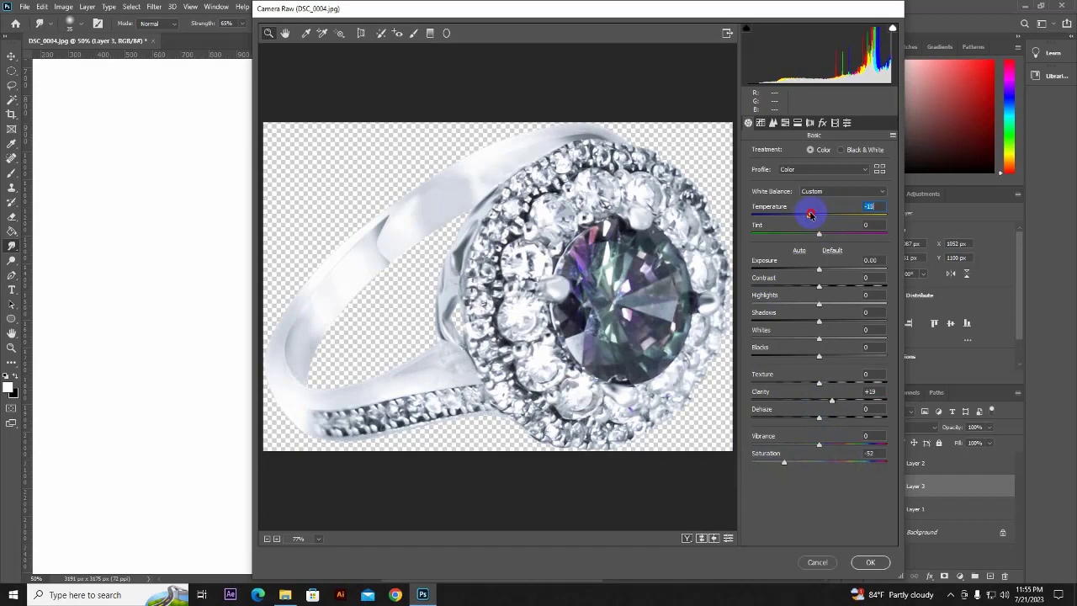
click(869, 562)
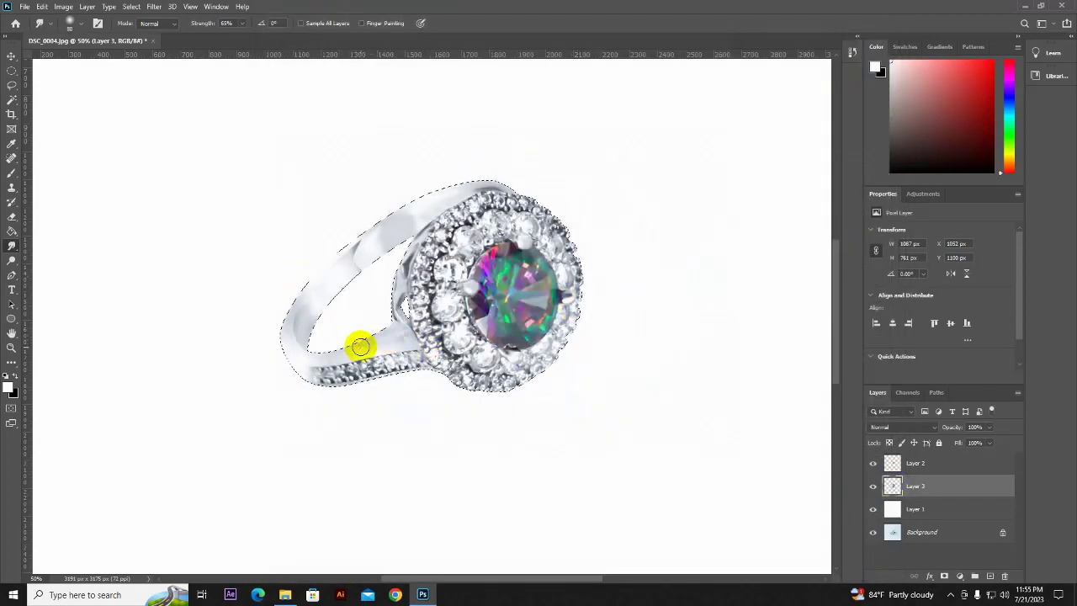
Smudge the band's grey shading, its join with the setting, and its left end
mouse_move(402, 337)
mouse_down()
mouse_move(404, 222)
mouse_move(416, 198)
mouse_up()
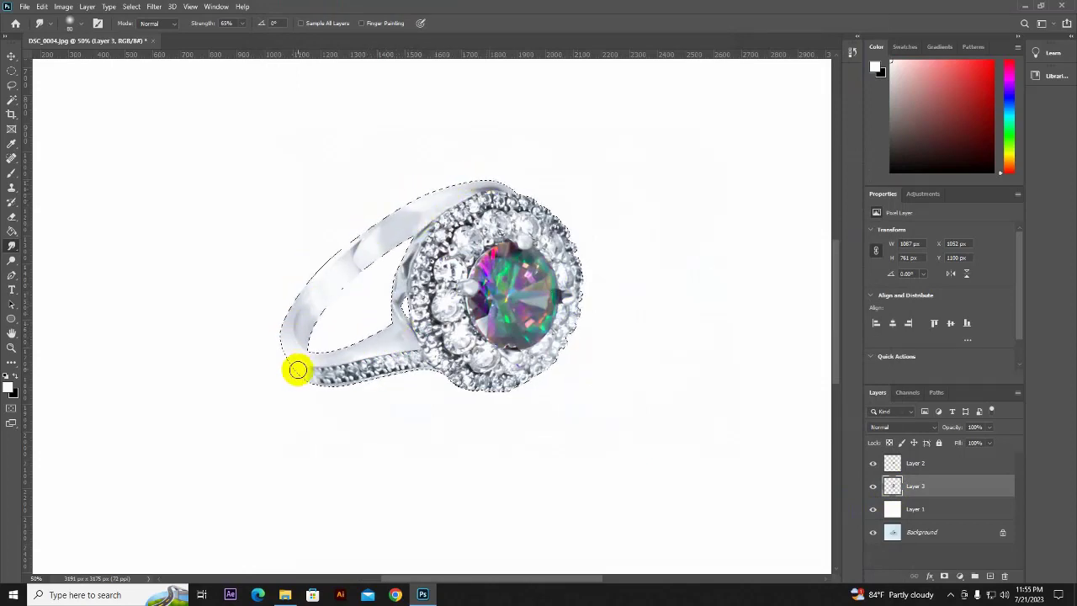
drag(296, 368, 262, 333)
key(ctrl+plus)
key(ctrl+plus)
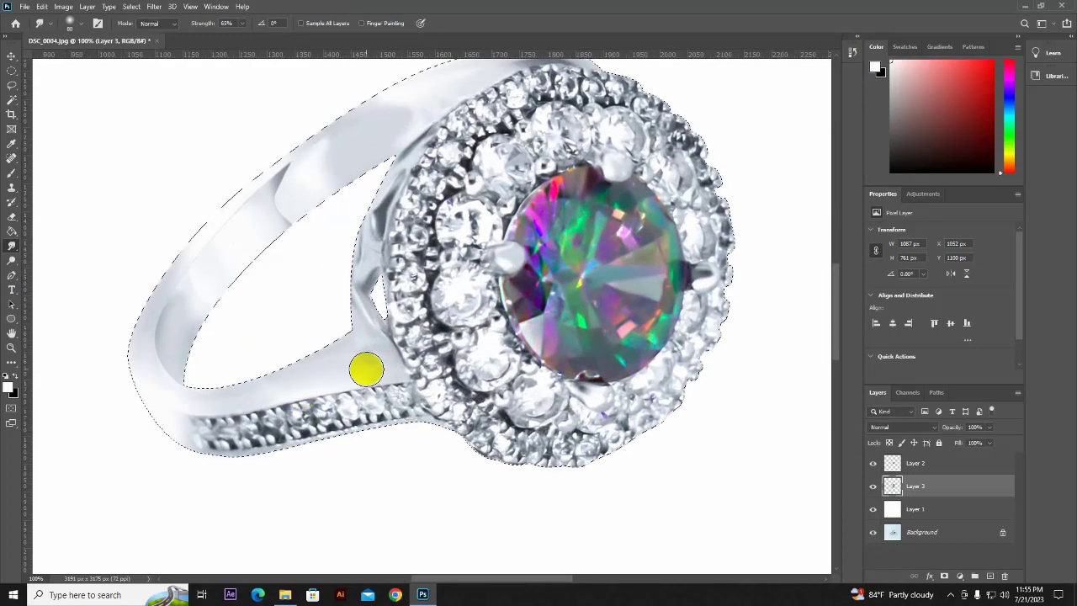
drag(396, 366, 393, 346)
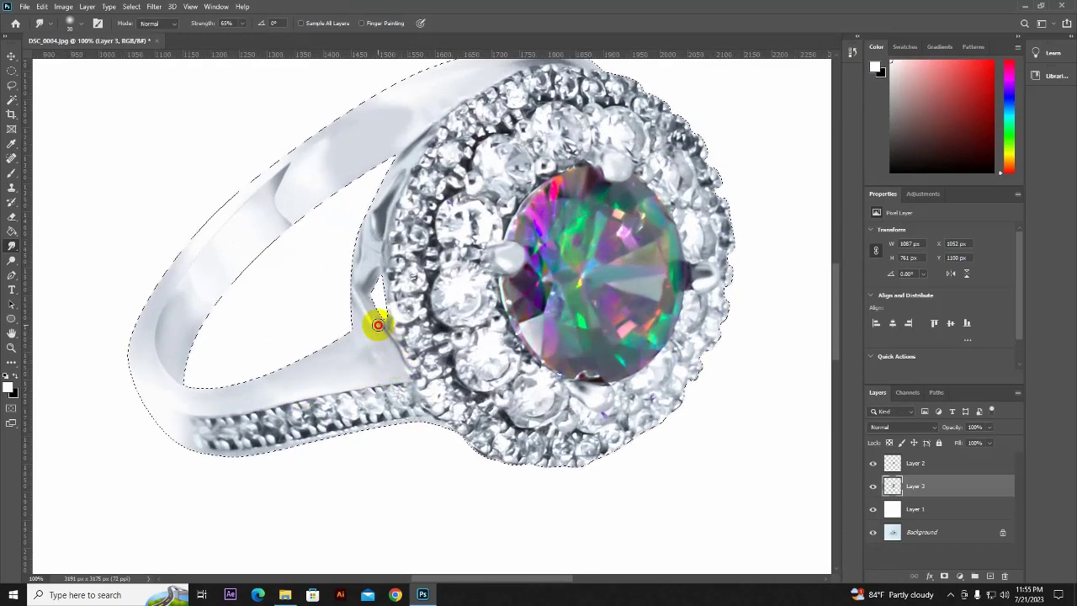
scroll(356, 277, down, 1)
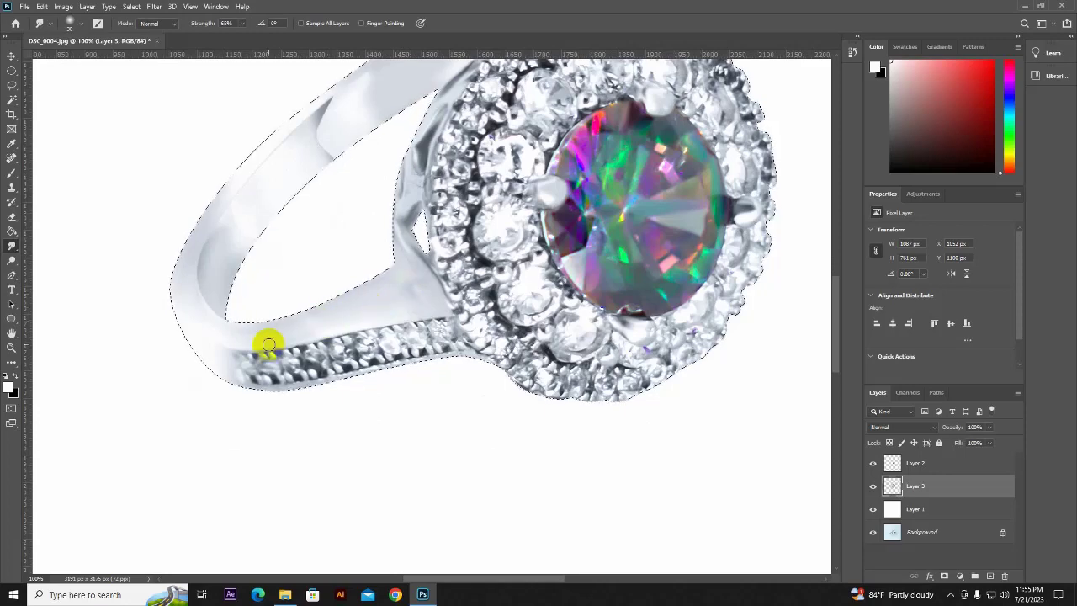
mouse_move(267, 345)
mouse_down()
mouse_move(207, 339)
mouse_move(228, 373)
mouse_move(169, 318)
mouse_move(226, 378)
mouse_move(173, 331)
mouse_move(211, 353)
mouse_move(174, 298)
mouse_up()
scroll(174, 298, up, 1)
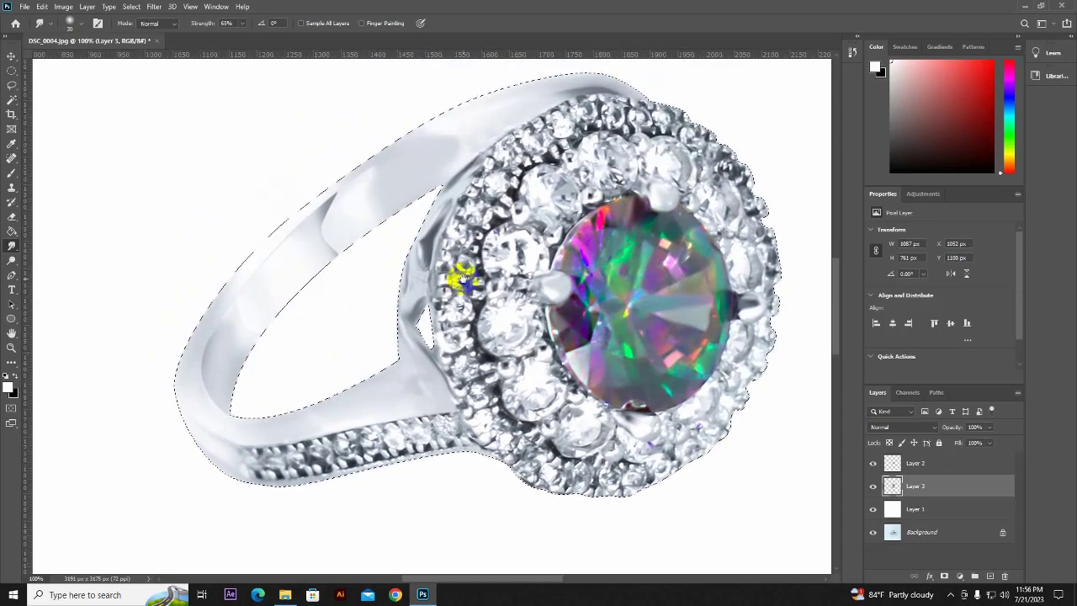
scroll(461, 278, right, 2)
scroll(471, 219, up, 1)
scroll(445, 180, down, 1)
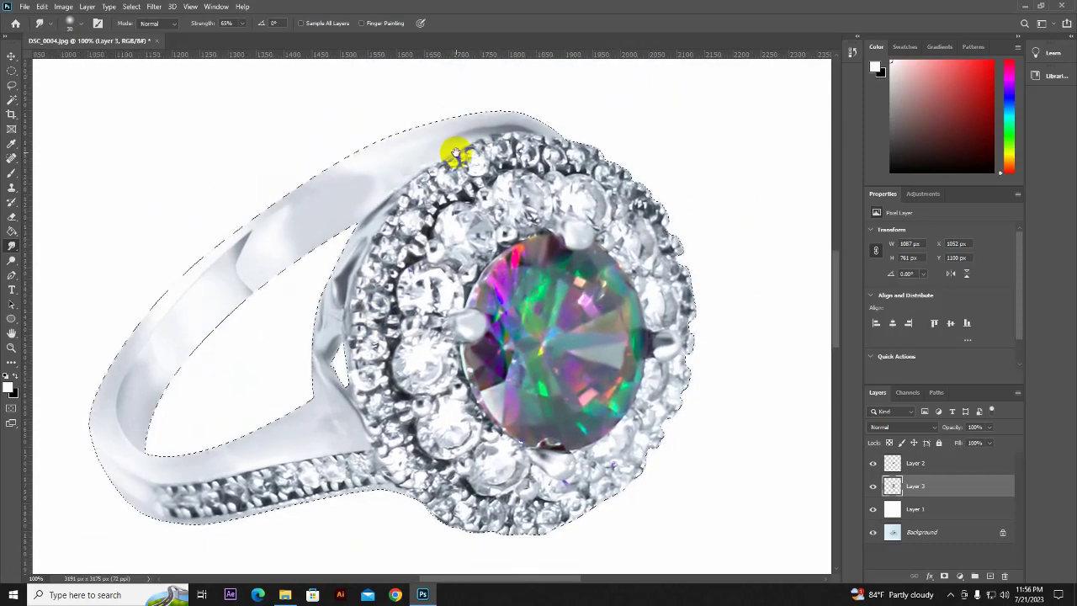
scroll(455, 153, down, 1)
Make Layer 2 active and choose the Move tool with Auto-Select enabled
click(905, 468)
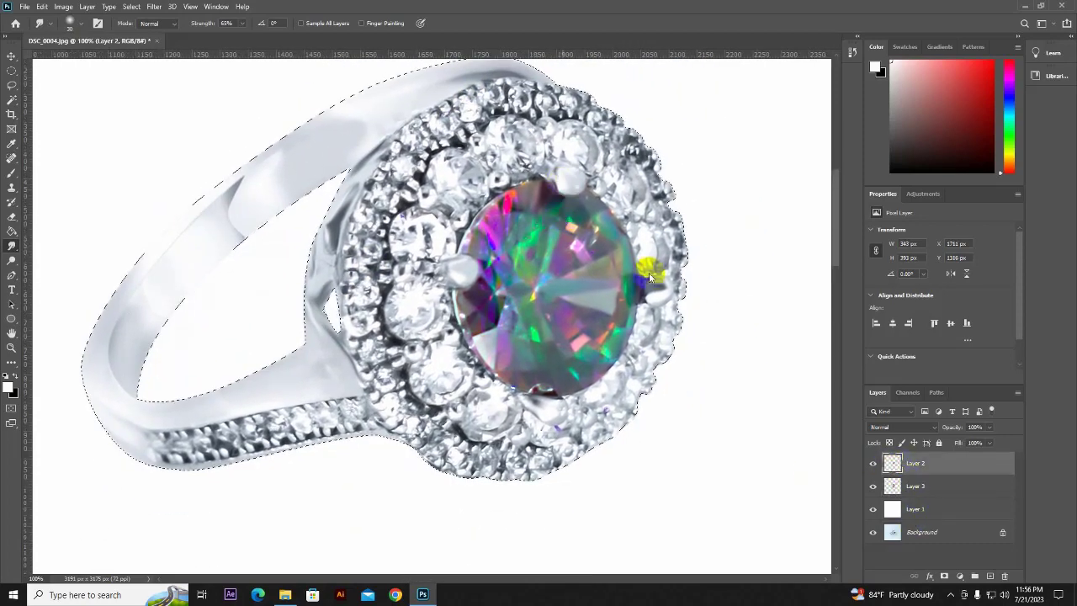
click(11, 157)
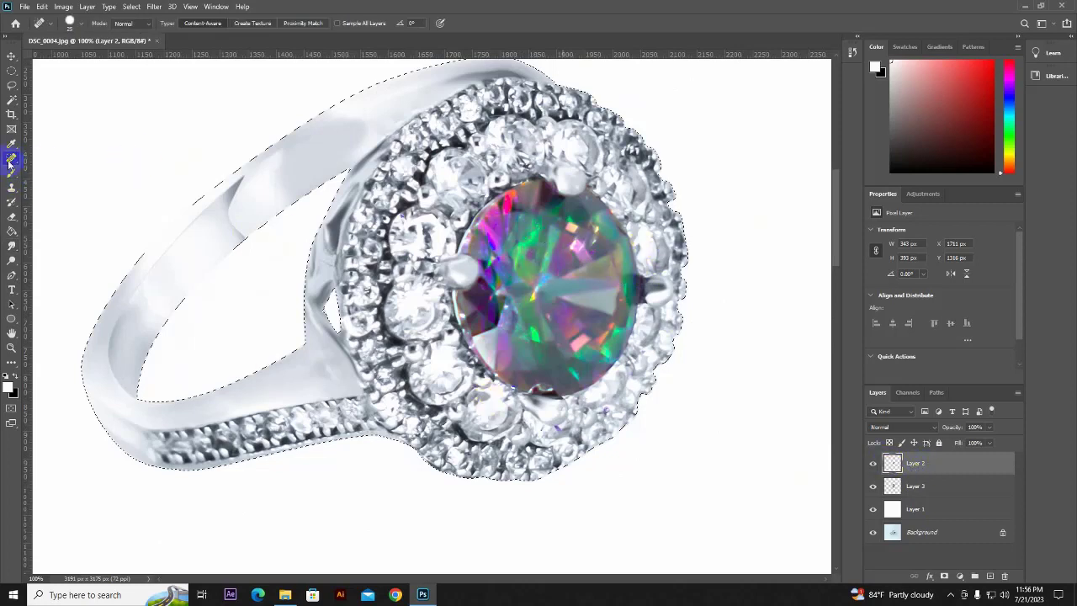
click(11, 56)
click(64, 23)
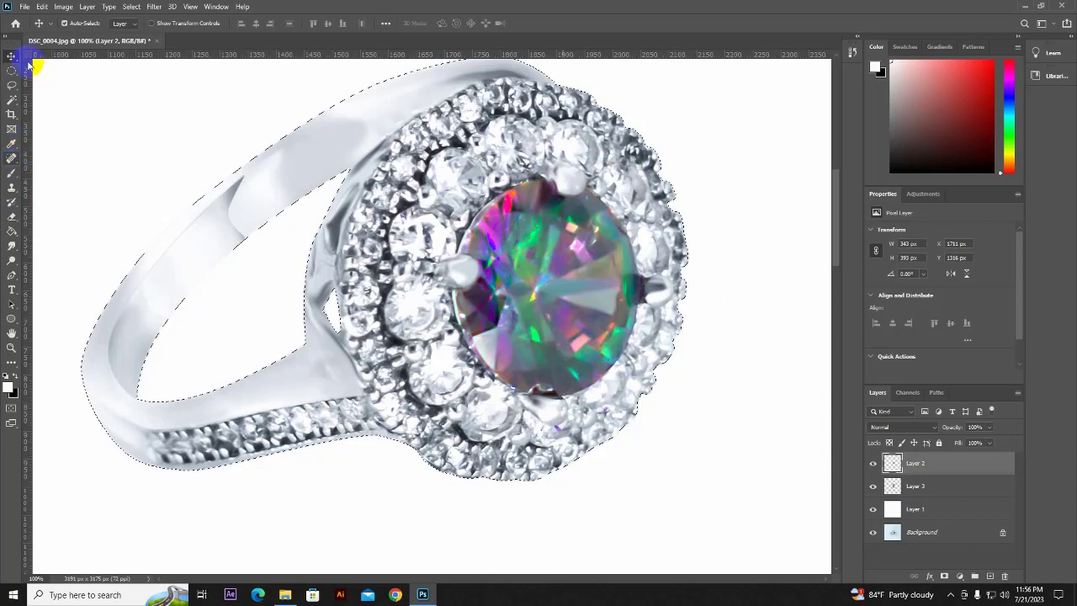
Shape Curves 1 into an S-curve and select it together with Layer 3
key(ctrl+minus)
key(ctrl+minus)
key(ctrl+minus)
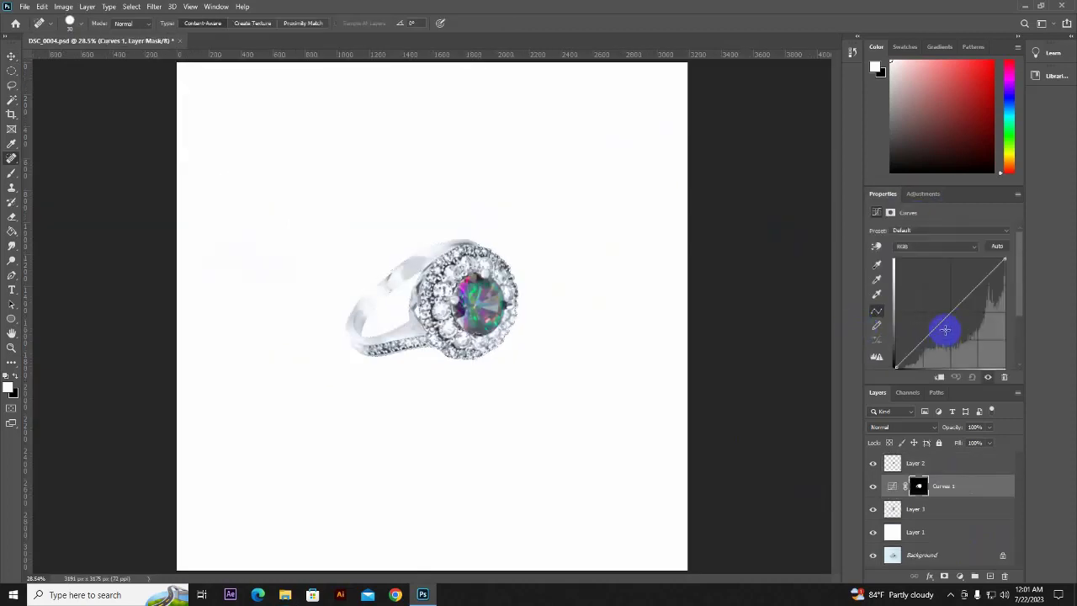
mouse_move(945, 330)
mouse_down()
mouse_move(973, 316)
mouse_move(949, 305)
mouse_move(950, 325)
mouse_up()
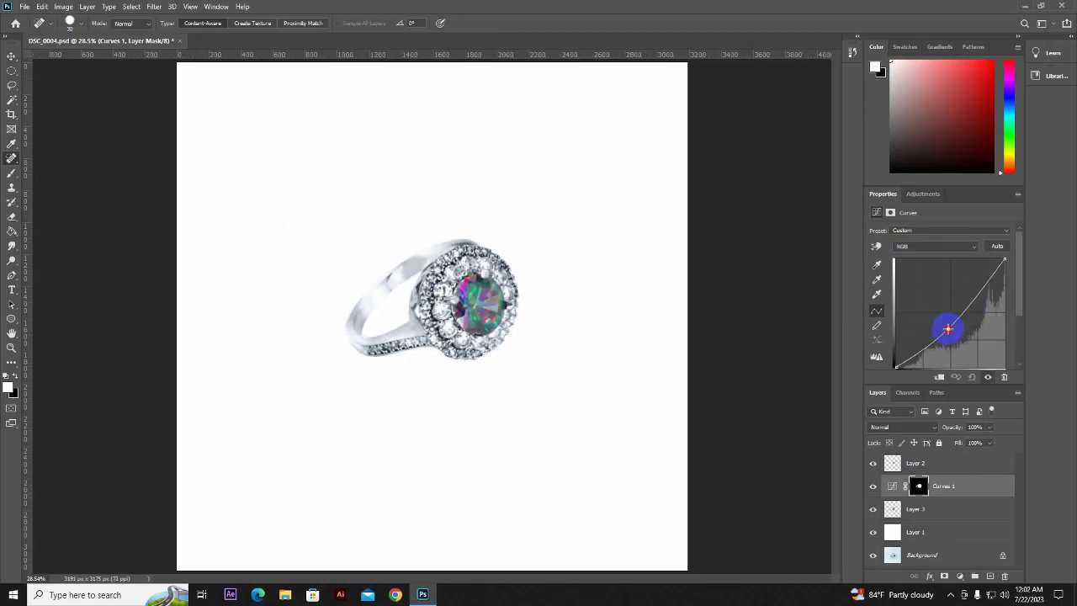
click(872, 485)
click(914, 510)
Merge Curves 1 with Layer 3, load the ring selection and heal the band's crease
key(ctrl+e)
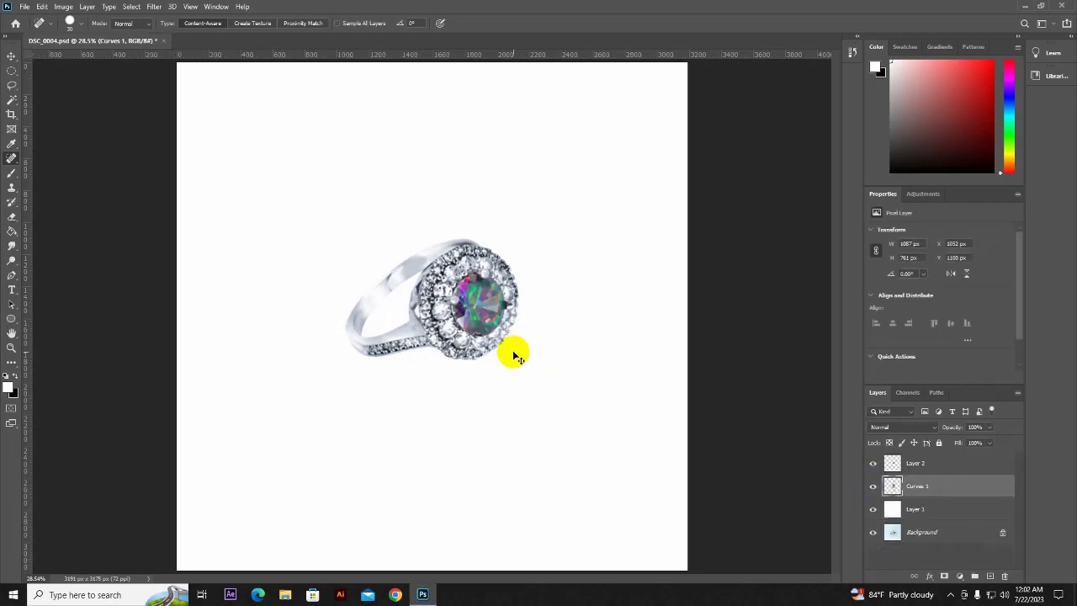
key(ctrl+plus)
key(ctrl+plus)
key(ctrl+plus)
ctrl+click(891, 485)
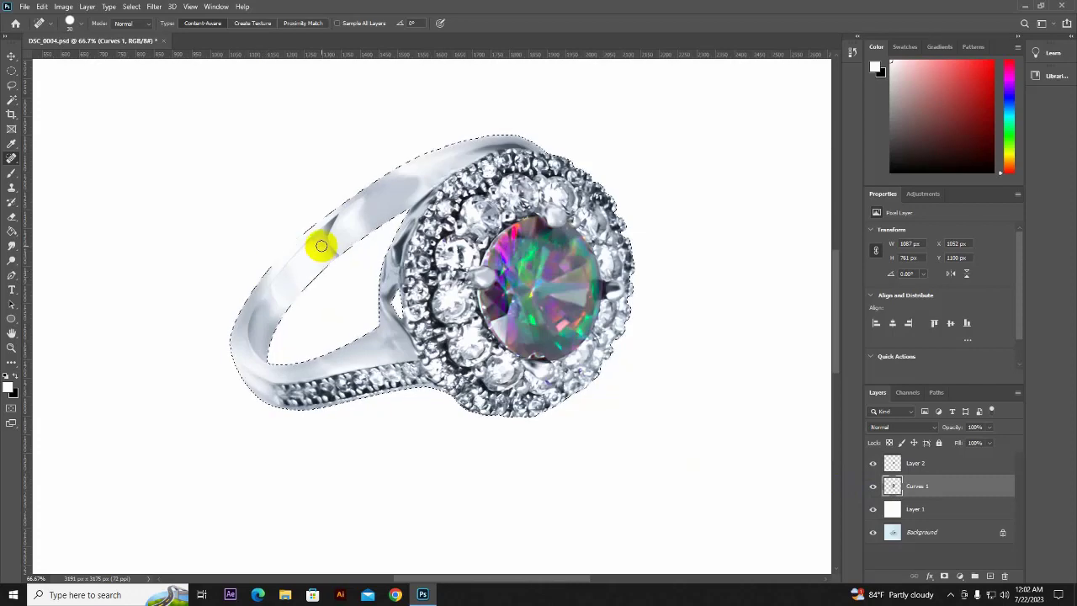
scroll(320, 247, up, 2)
scroll(281, 221, up, 2)
scroll(387, 287, down, 2)
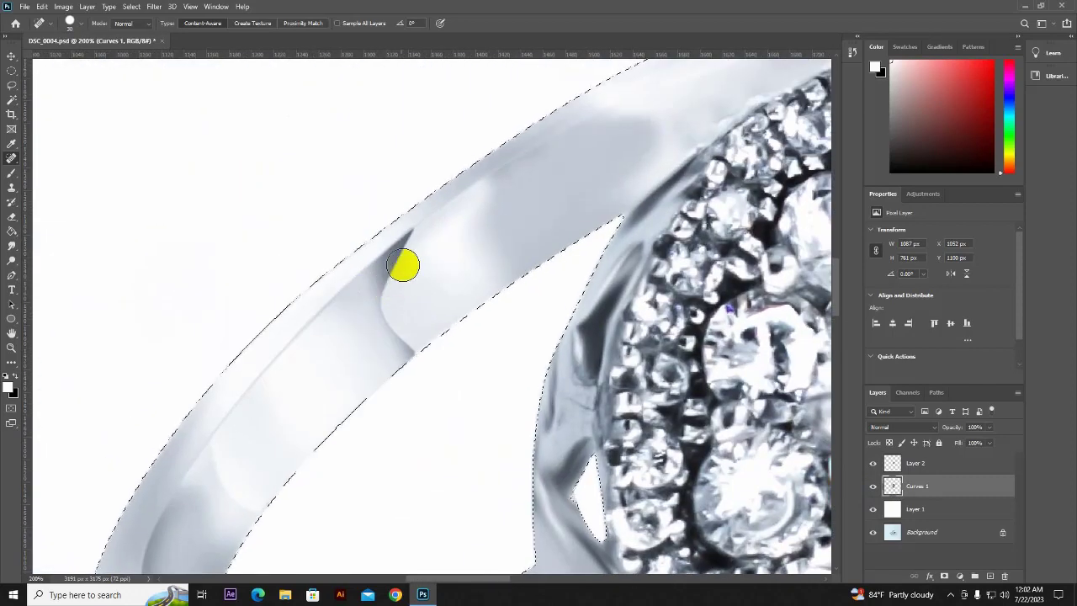
click(411, 252)
click(10, 246)
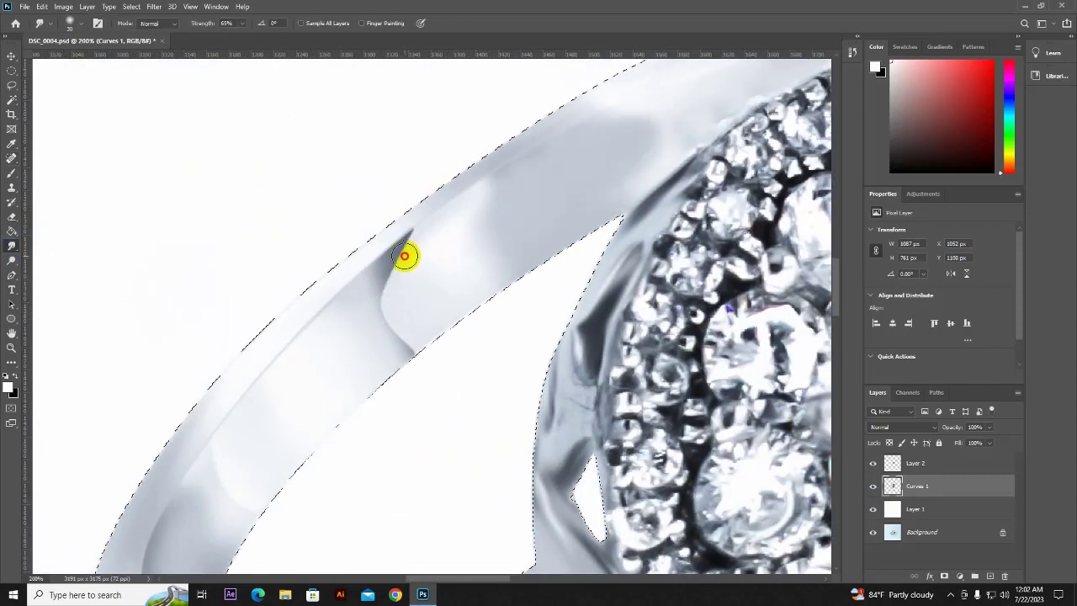
mouse_move(415, 238)
mouse_down()
mouse_move(372, 312)
mouse_move(416, 244)
mouse_up()
Smudge the shading along the band's lower edge and left side, then view the whole ring
mouse_move(380, 316)
mouse_down()
mouse_move(413, 348)
mouse_move(401, 365)
mouse_move(374, 287)
mouse_move(356, 312)
mouse_move(346, 295)
mouse_move(370, 351)
mouse_move(357, 324)
mouse_move(356, 365)
mouse_move(323, 329)
mouse_move(193, 505)
mouse_up()
scroll(215, 460, down, 2)
scroll(215, 460, down, 2)
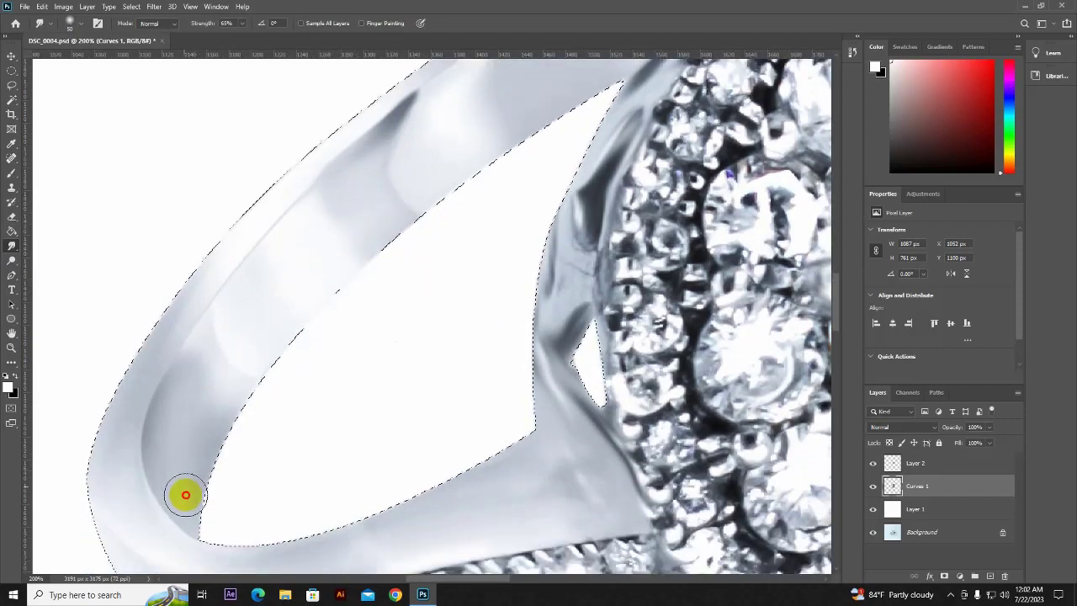
mouse_move(173, 443)
mouse_down()
mouse_move(209, 409)
mouse_move(177, 368)
mouse_up()
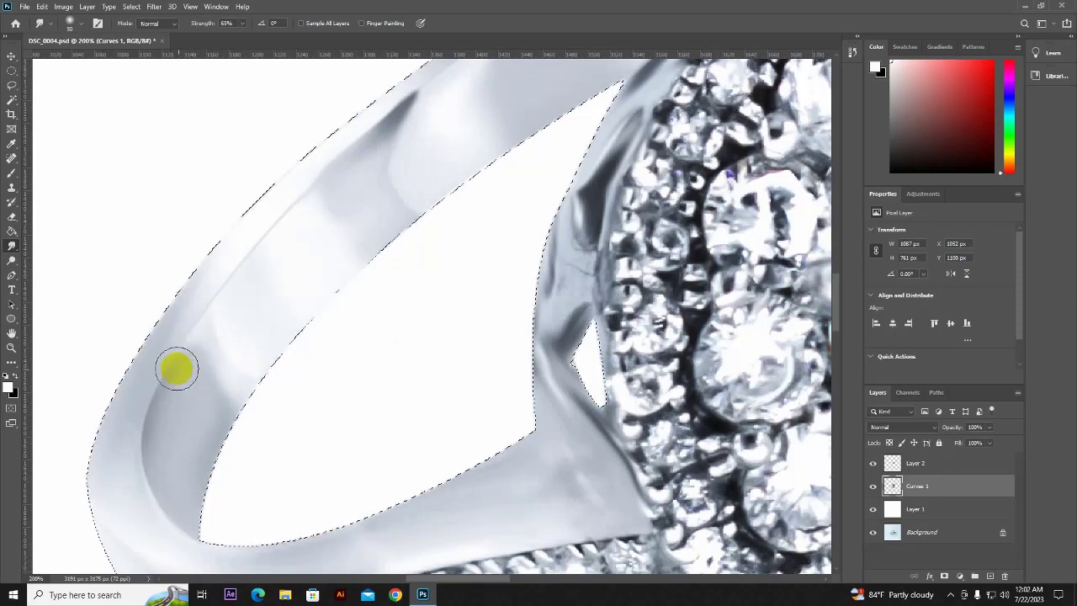
mouse_move(276, 170)
mouse_down()
mouse_move(187, 254)
mouse_move(312, 322)
mouse_up()
key(ctrl+0)
drag(436, 358, 453, 334)
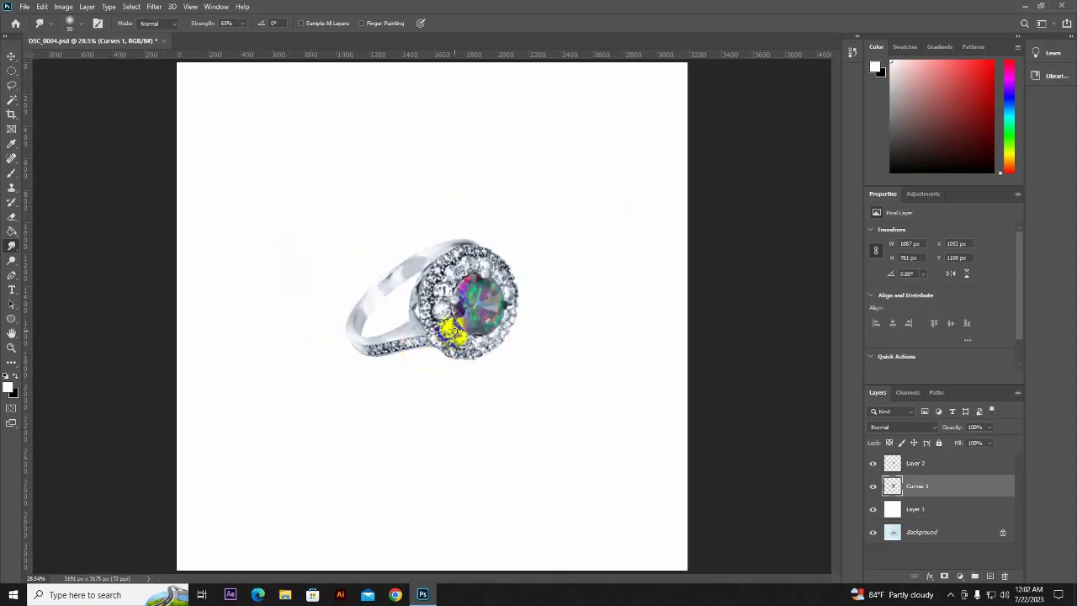
Group Layer 2 with Curves 1, duplicate the group, and flip the copy upside down beneath the ring
shift+click(917, 464)
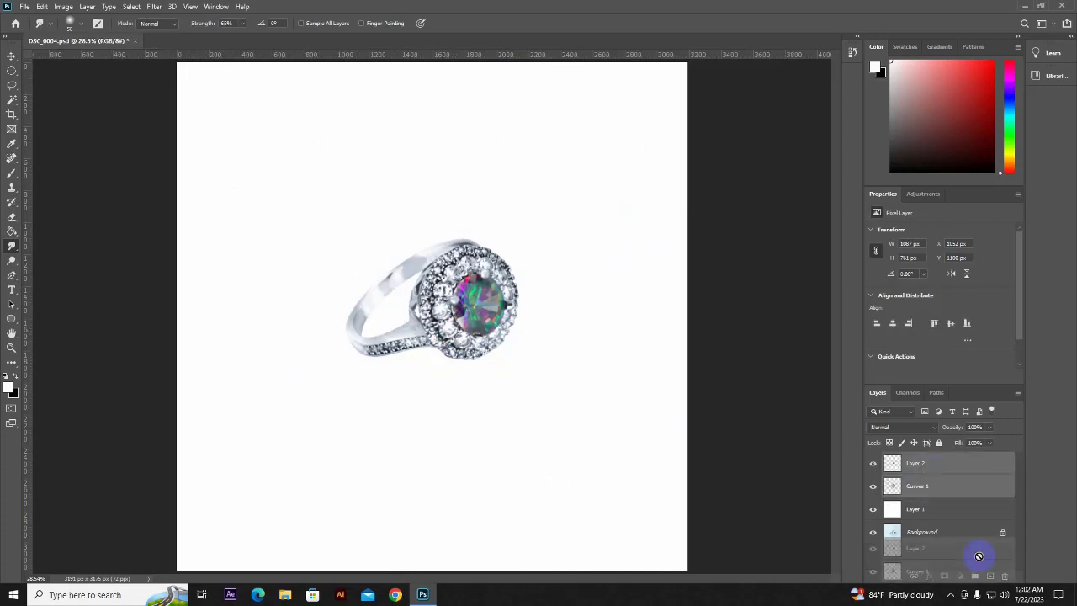
click(974, 575)
key(ctrl+j)
key(ctrl+t)
drag(431, 238, 444, 471)
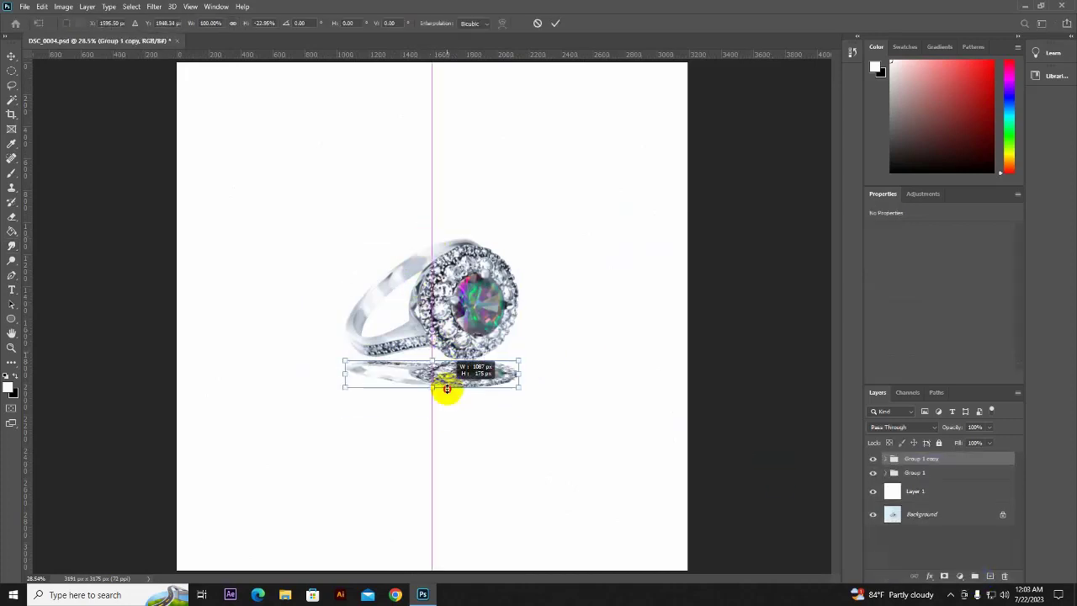
drag(547, 388, 551, 365)
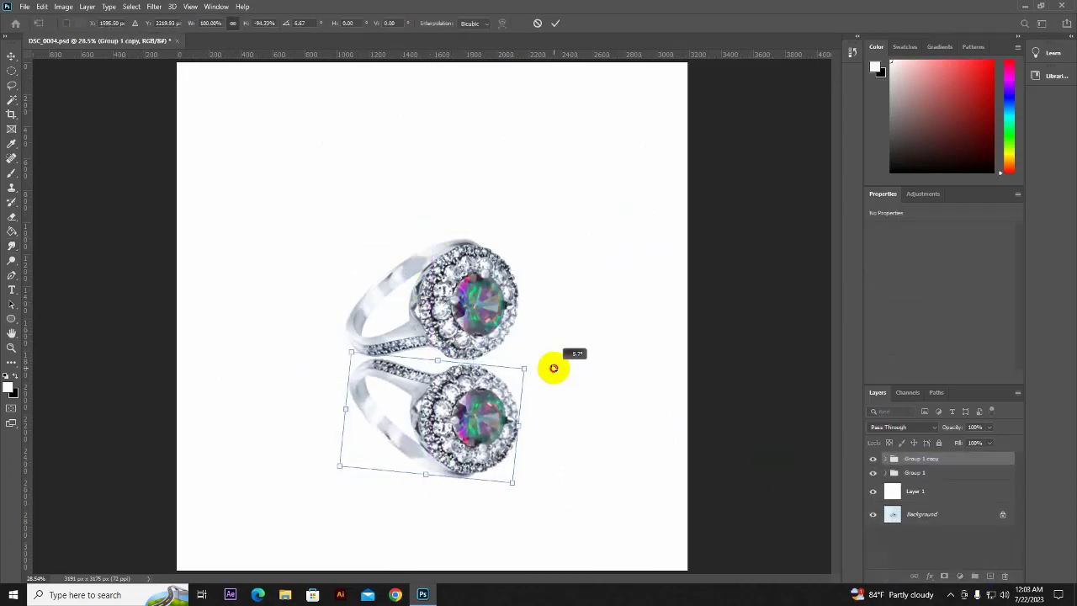
key(Return)
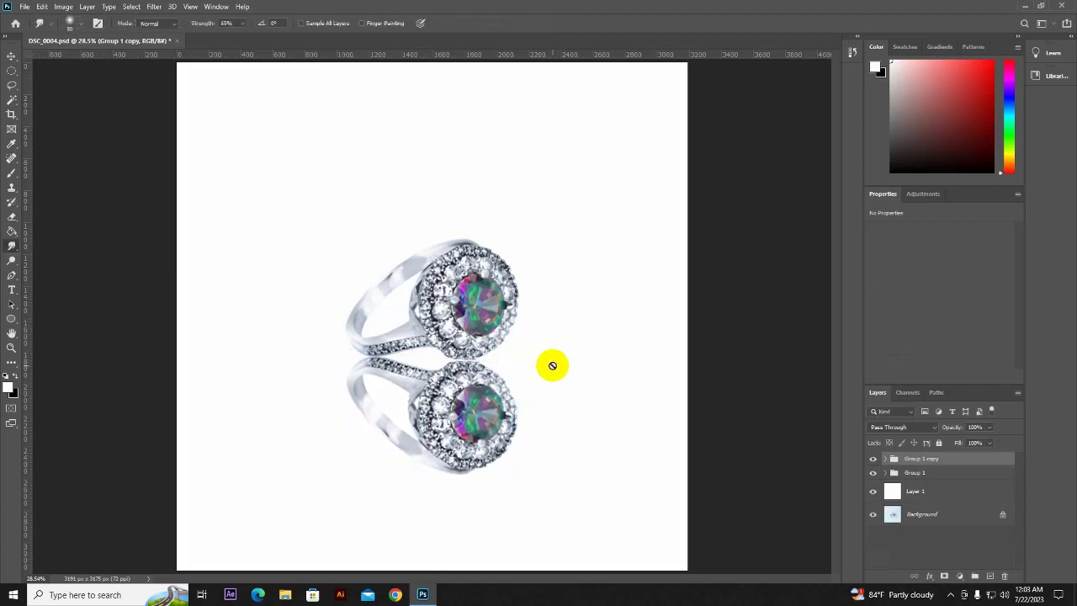
Fade the reflection to 38% opacity and paint white over its lower-left on a new layer
drag(993, 444, 957, 445)
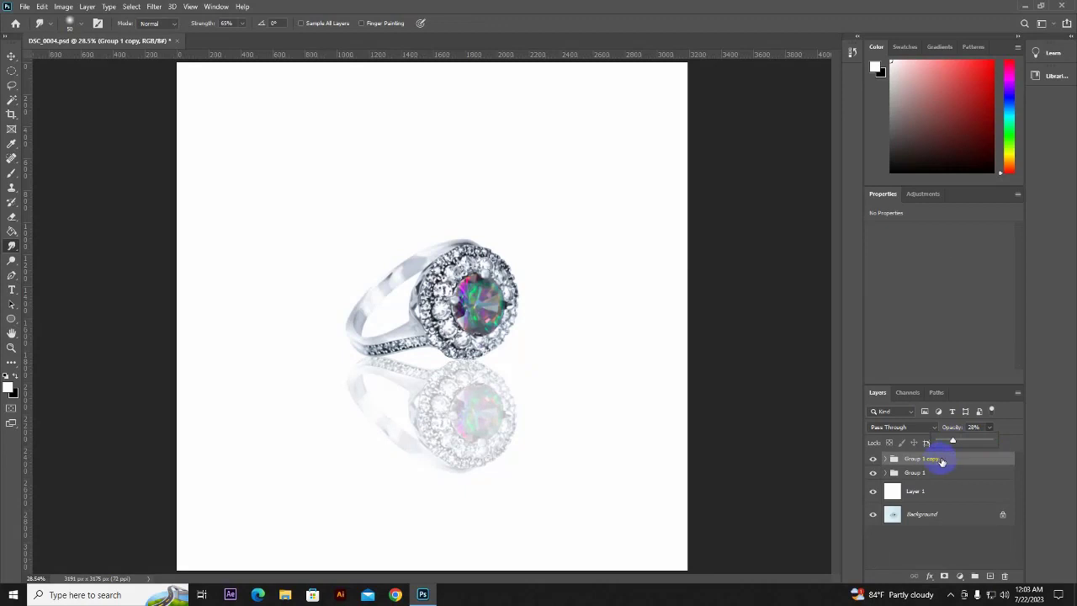
click(989, 575)
click(12, 217)
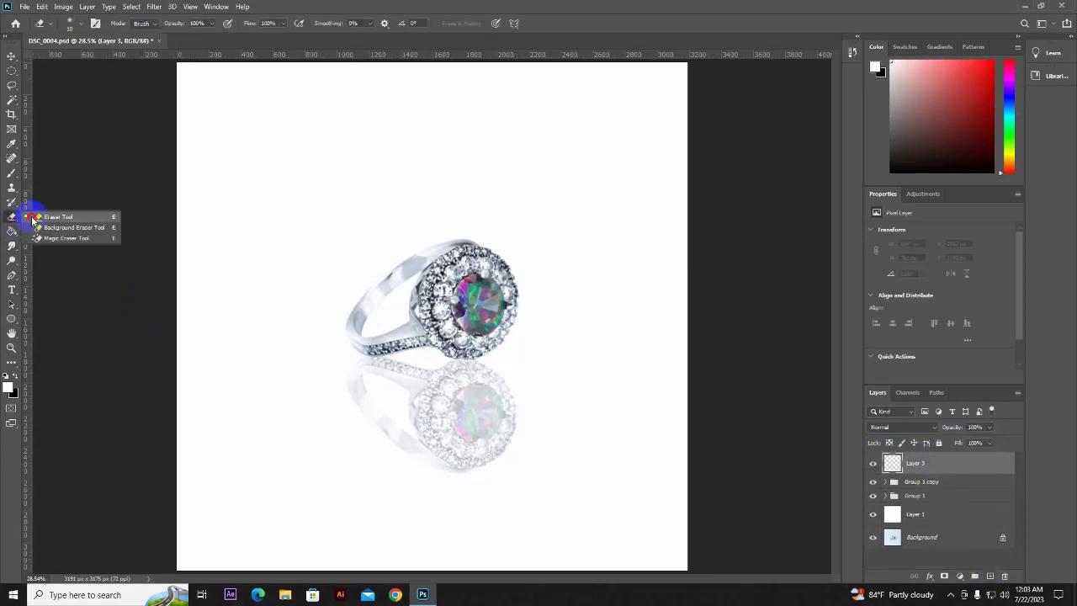
click(67, 212)
key(b)
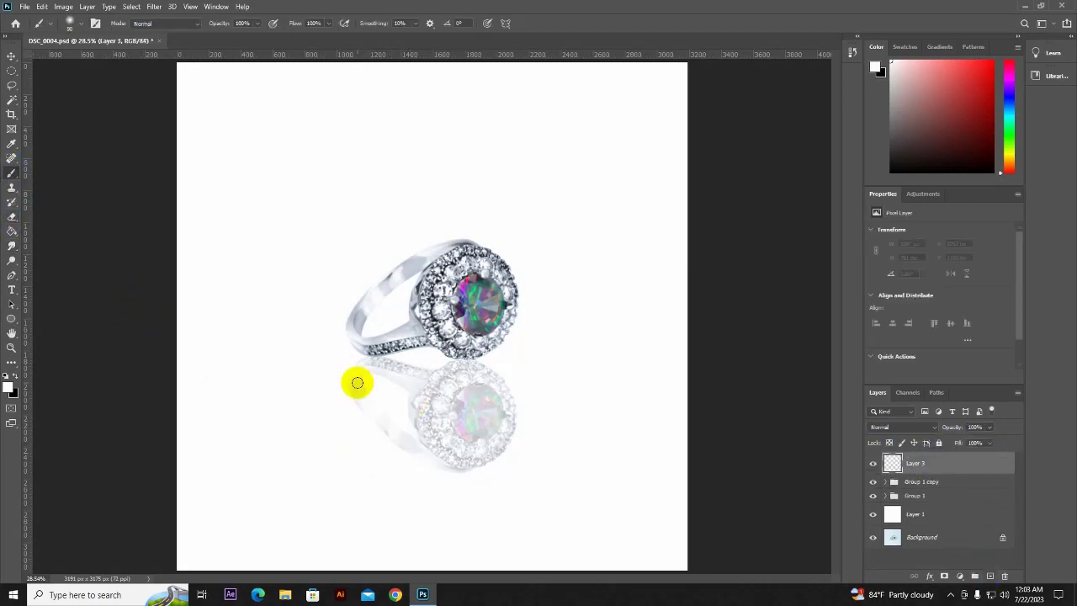
right_click(358, 392)
key(bracketright)
key(bracketright)
key(bracketright)
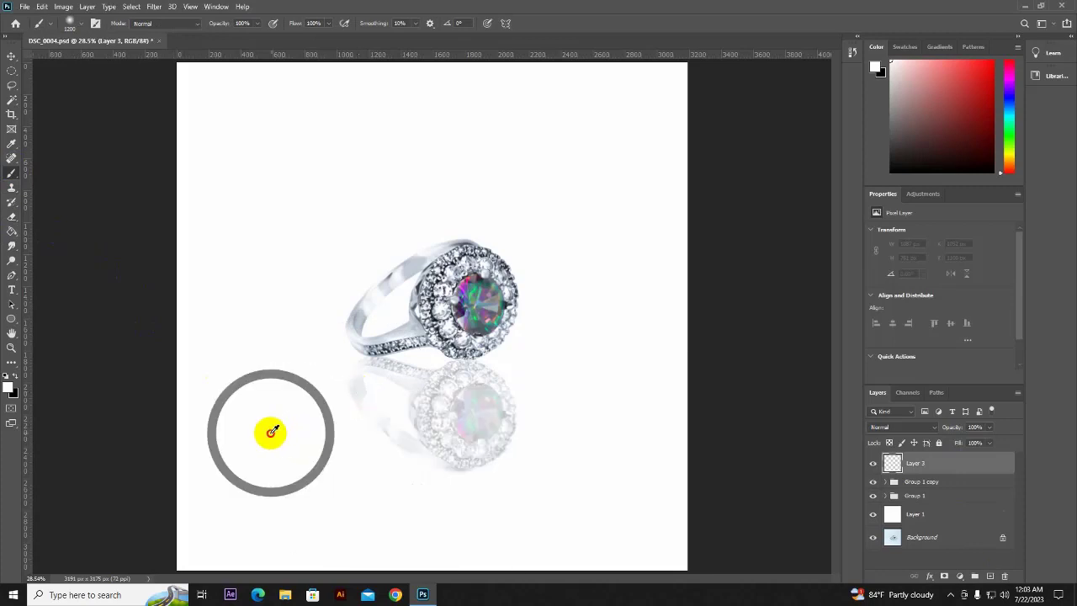
mouse_move(269, 428)
mouse_down()
mouse_move(361, 475)
mouse_move(536, 480)
mouse_move(403, 469)
mouse_move(555, 471)
mouse_move(505, 477)
mouse_up()
Save the image as a JPEG at maximum quality 12
click(24, 5)
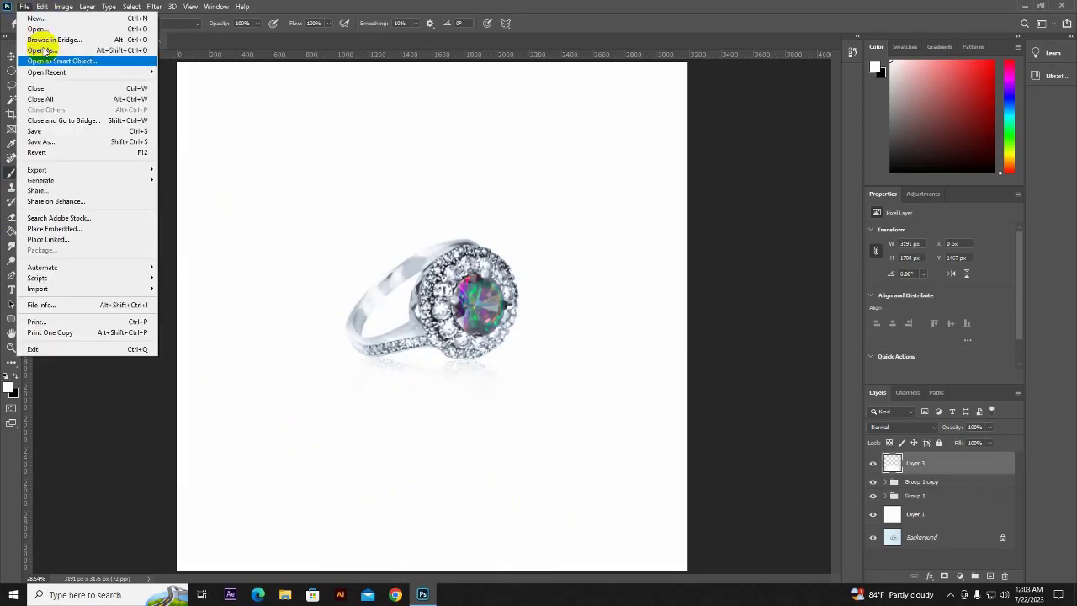
click(51, 138)
click(257, 417)
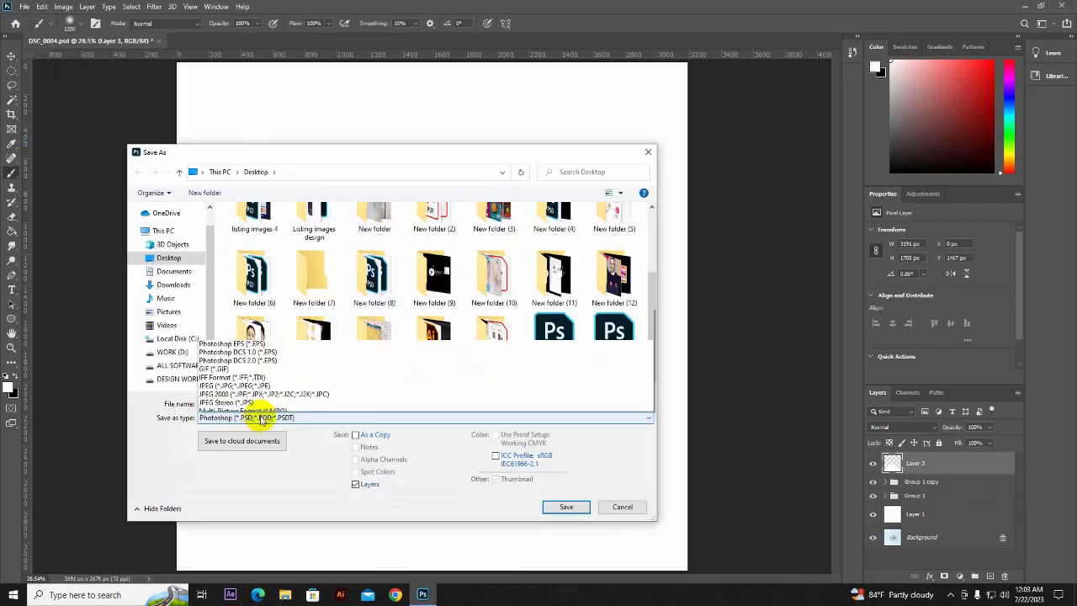
click(263, 307)
click(569, 506)
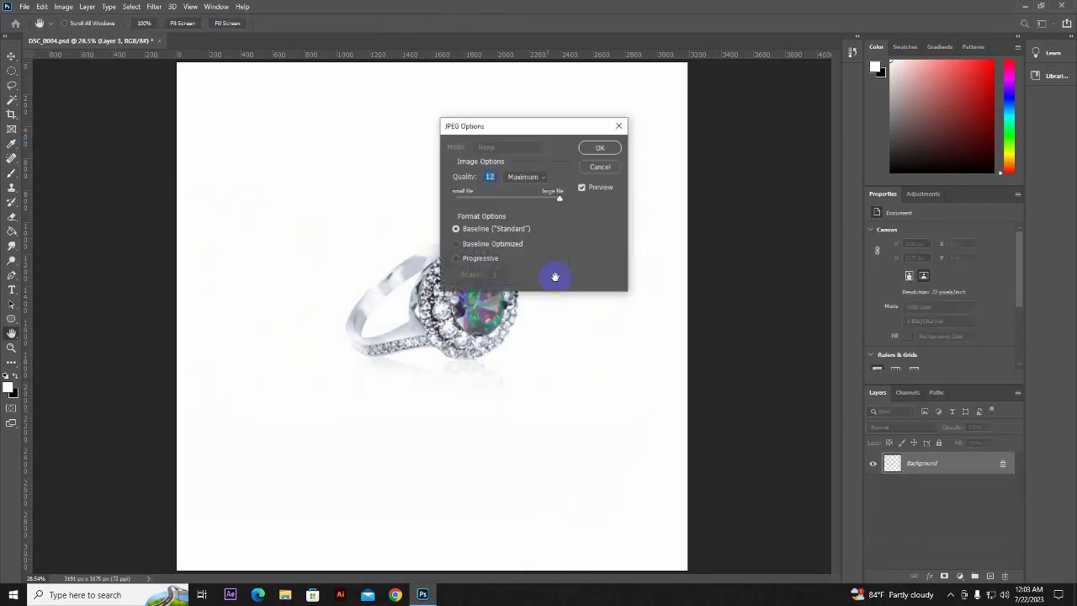
click(598, 151)
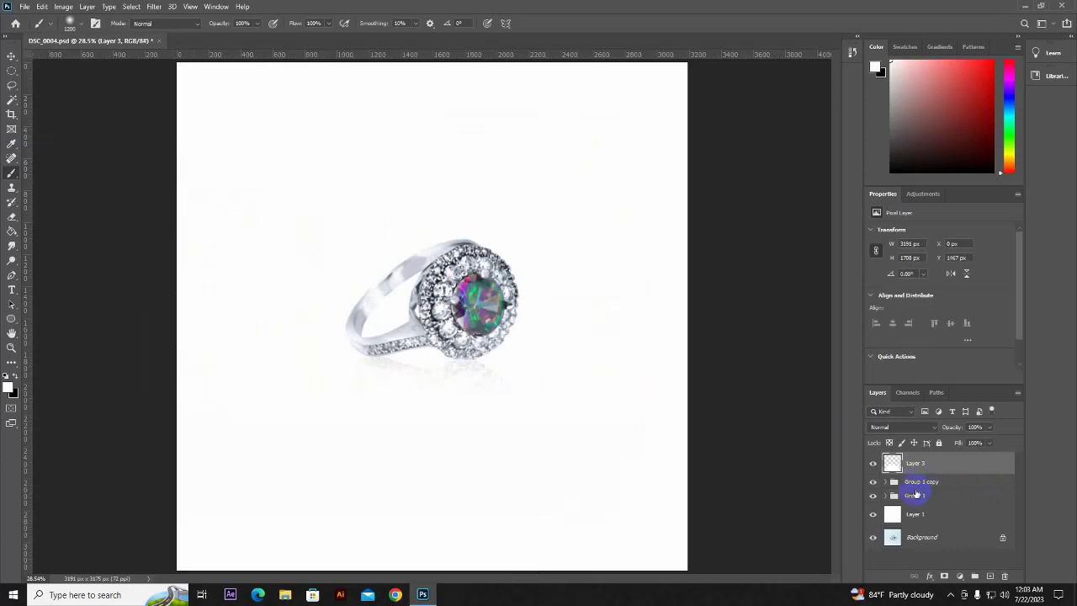
Group the finished retouch layers into Group 2 and toggle visibility to compare with the original photo
shift+click(913, 498)
key(ctrl+g)
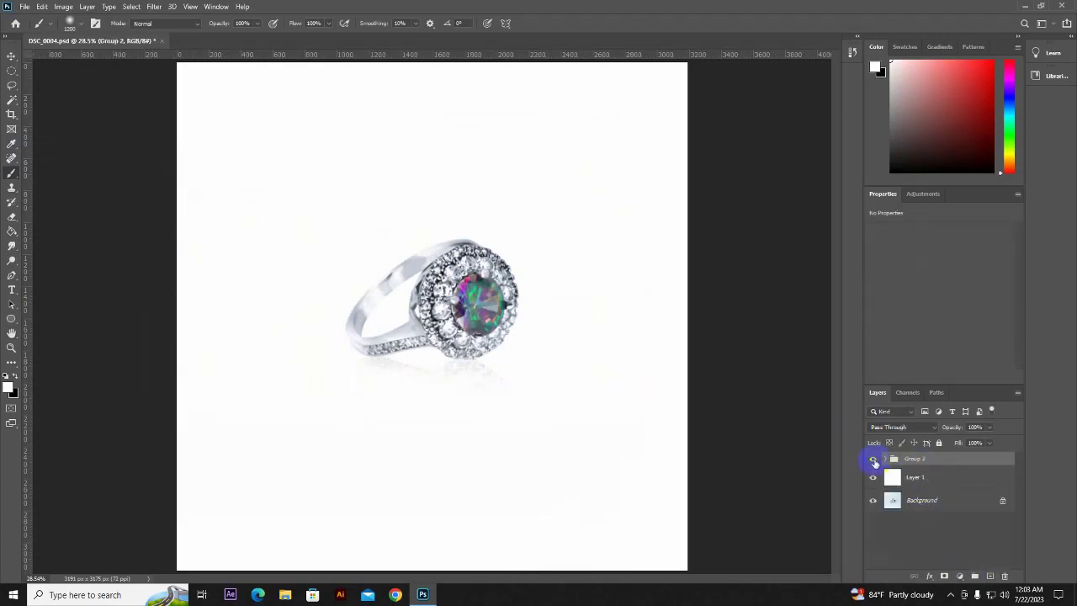
click(874, 462)
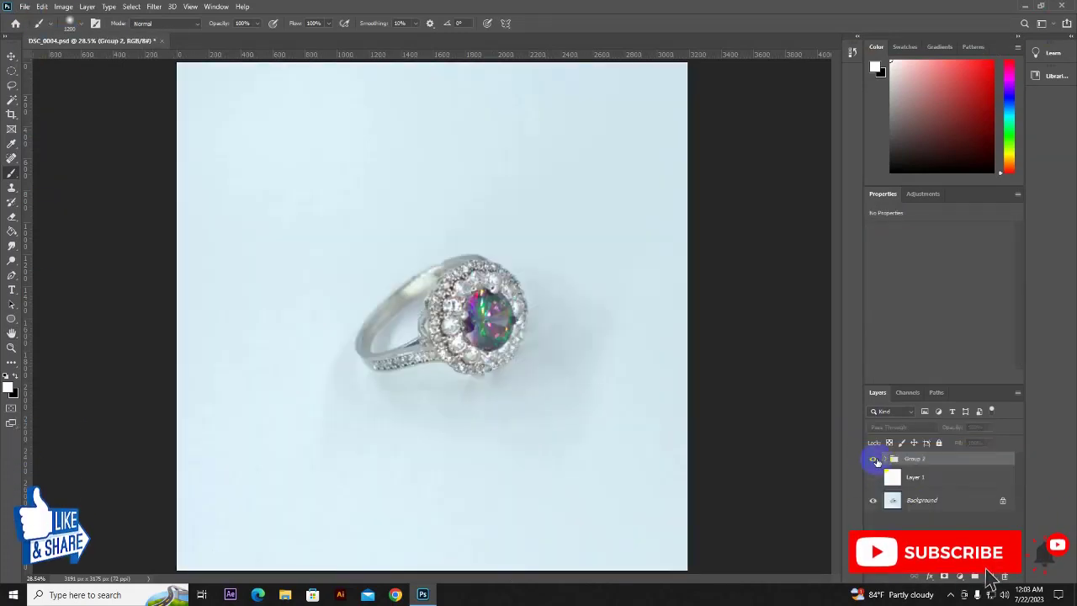
click(873, 477)
click(873, 459)
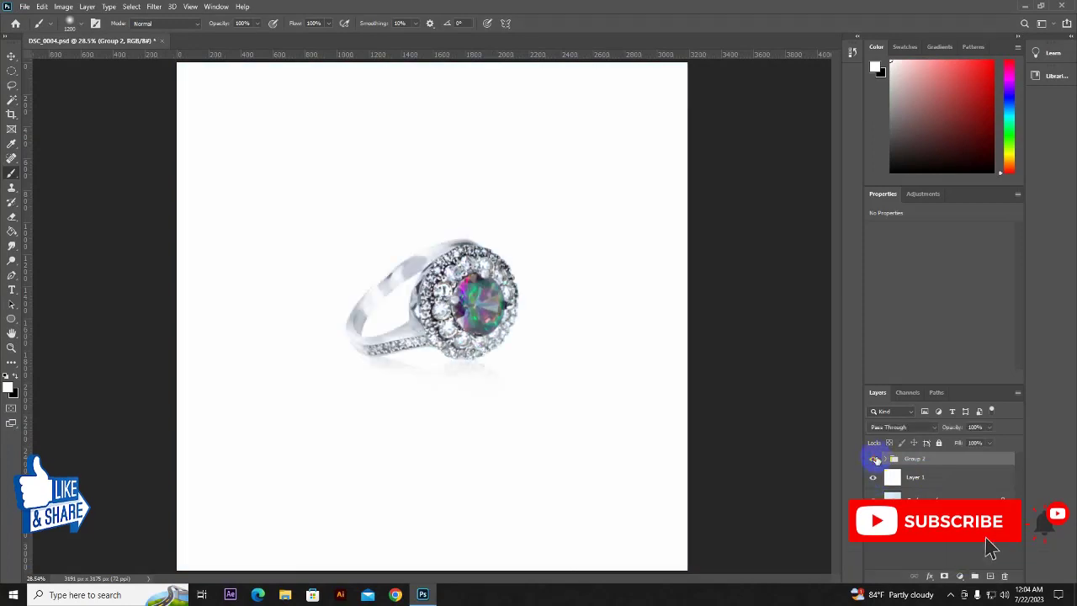
click(873, 477)
Show the retouched ring again and close DSC_0004.psd without saving changes
click(873, 459)
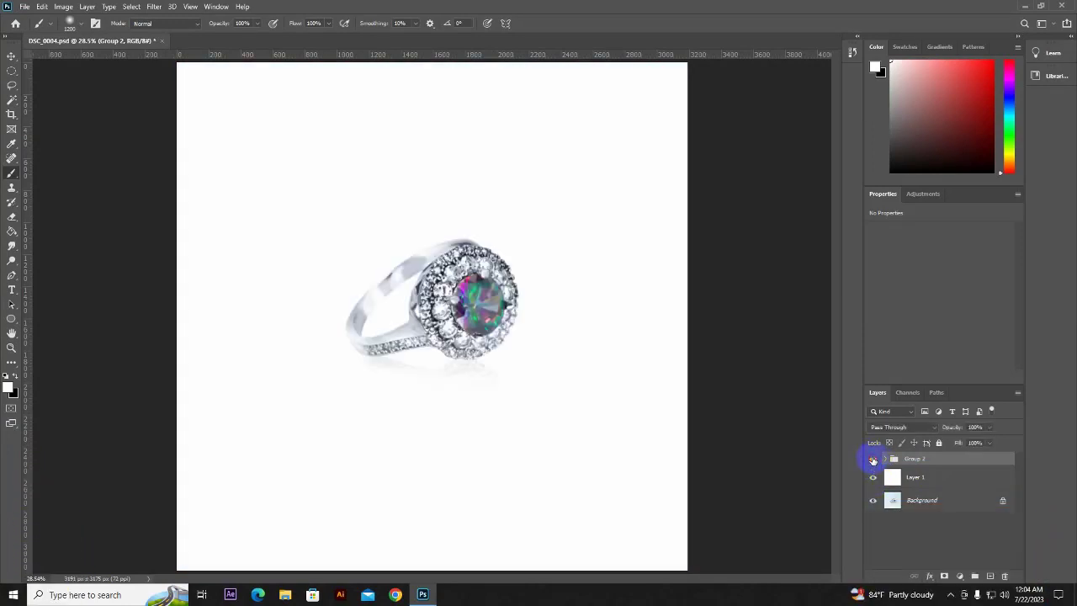
click(163, 40)
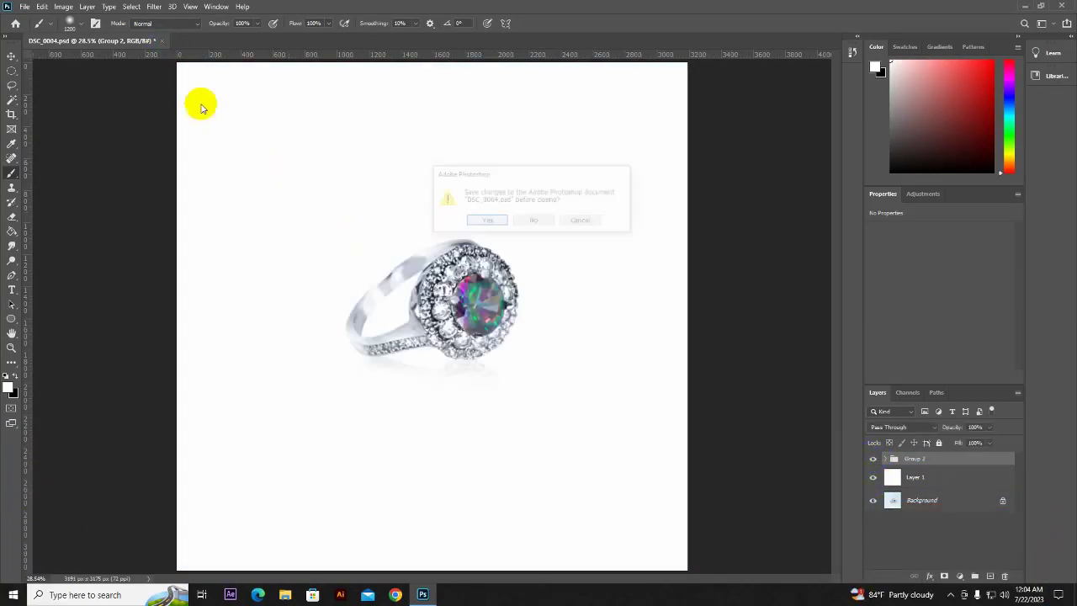
click(532, 221)
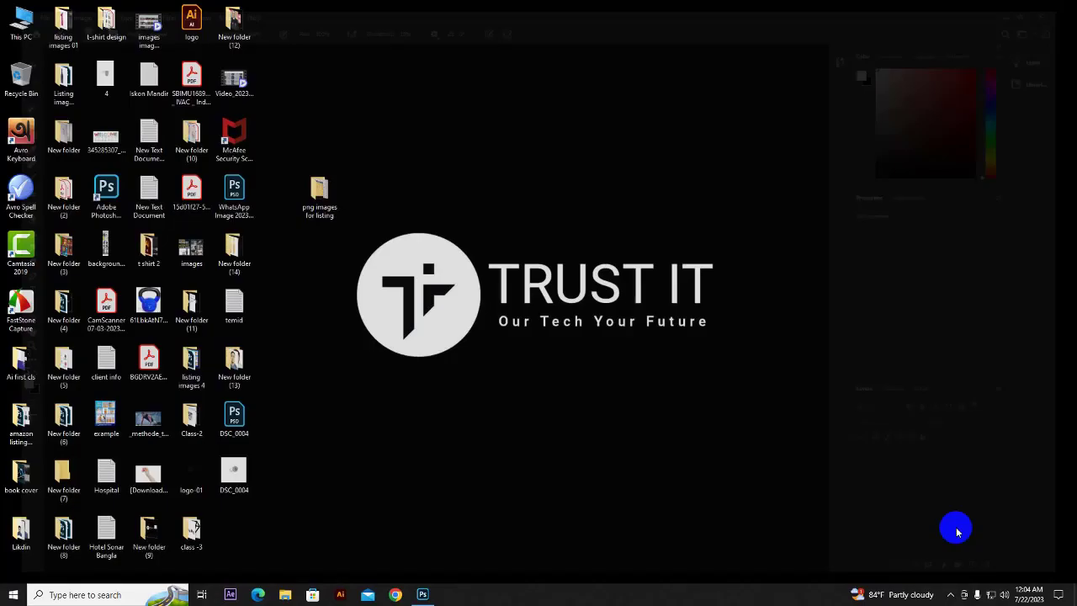